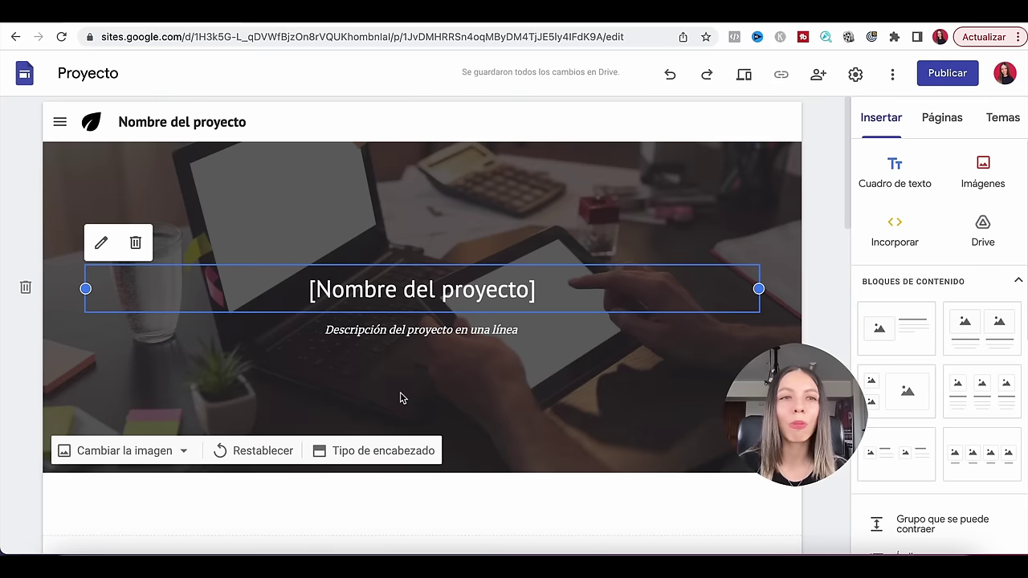
{"action": "scroll", "coordinate": [26, 241], "scroll_direction": "down", "scroll_amount": 2}
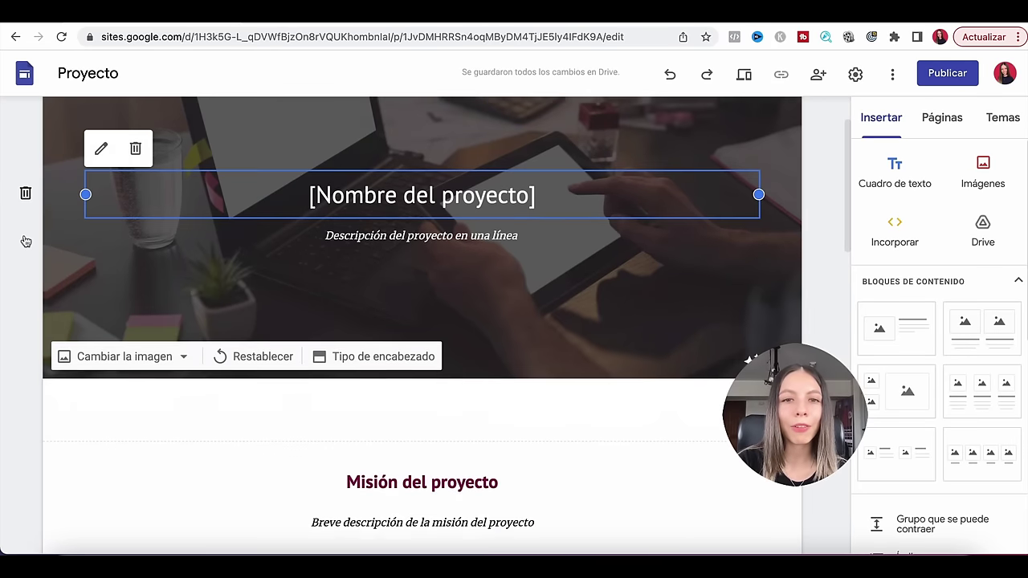
{"action": "scroll", "coordinate": [25, 241], "scroll_direction": "down", "scroll_amount": 10}
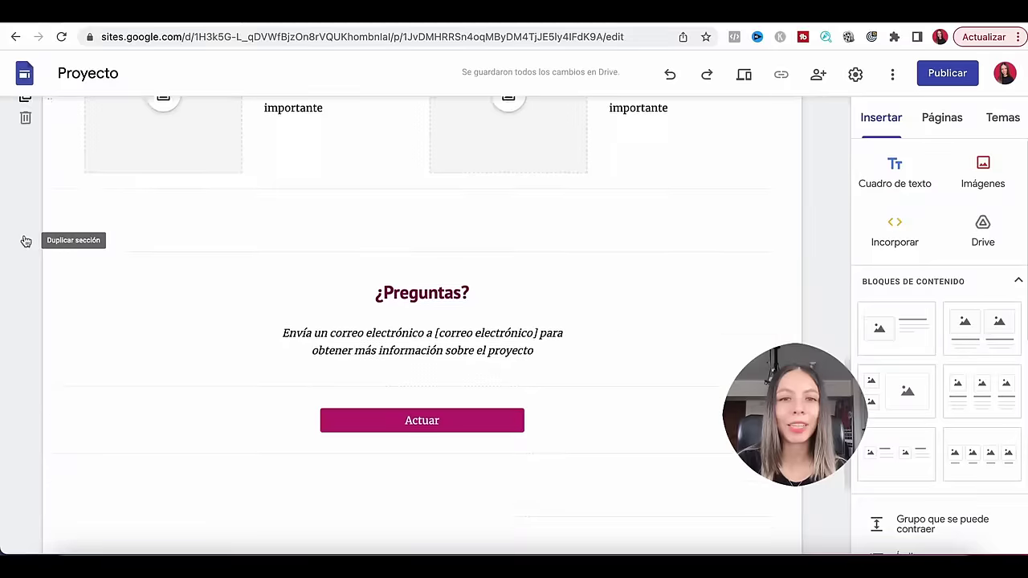
{"action": "scroll", "coordinate": [26, 241], "scroll_direction": "down", "scroll_amount": 3}
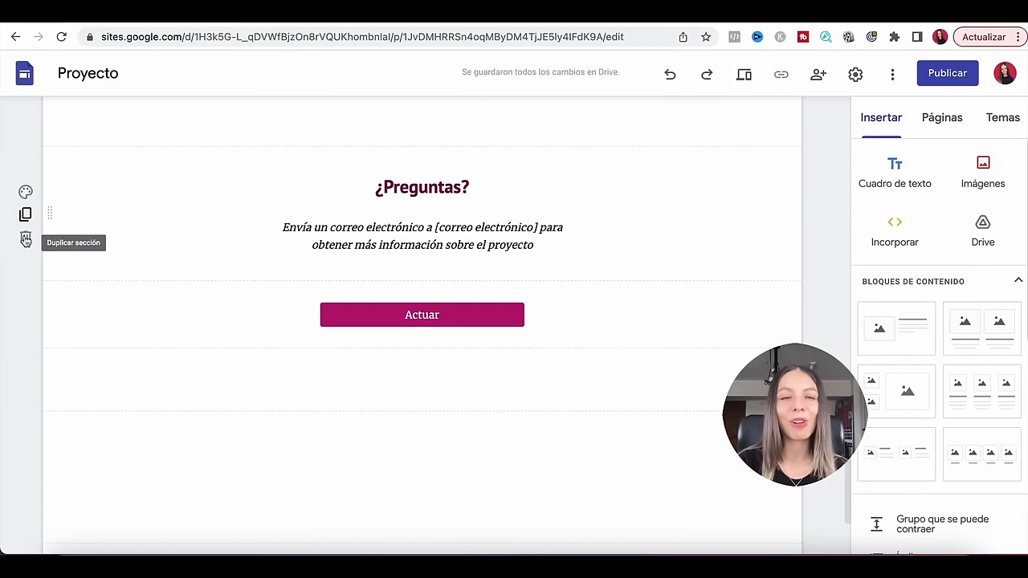
{"action": "scroll", "coordinate": [25, 241], "scroll_direction": "down", "scroll_amount": 2}
{"action": "scroll", "coordinate": [25, 241], "scroll_direction": "up", "scroll_amount": 10}
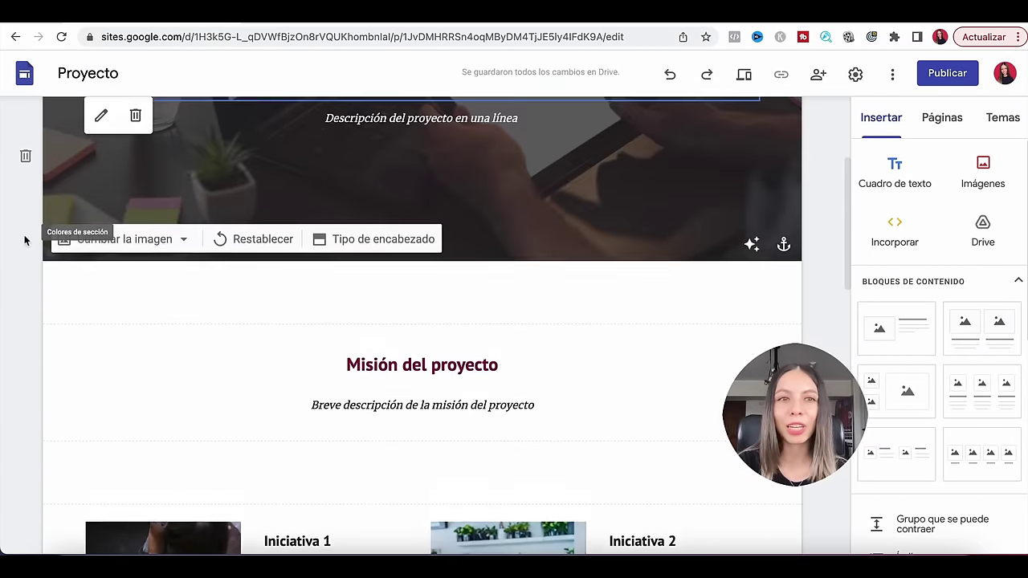
{"action": "scroll", "coordinate": [26, 241], "scroll_direction": "up", "scroll_amount": 3}
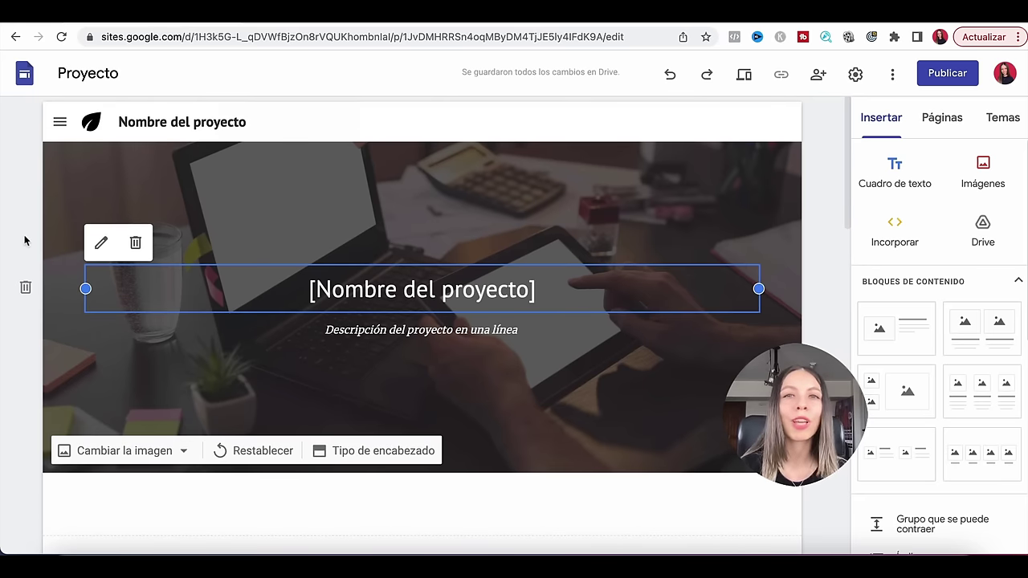
{"action": "left_click", "coordinate": [751, 104]}
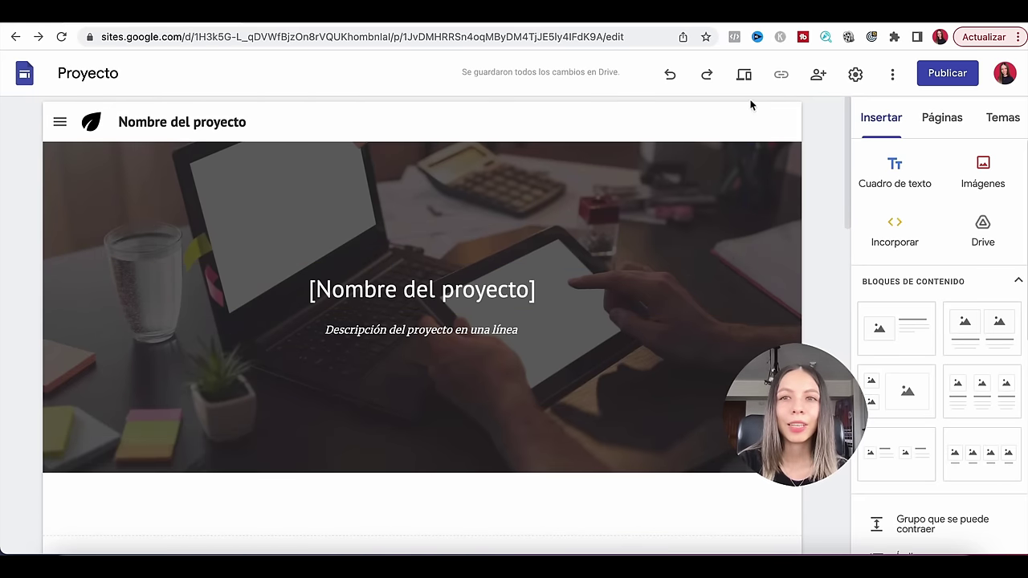
{"action": "left_click", "coordinate": [745, 77]}
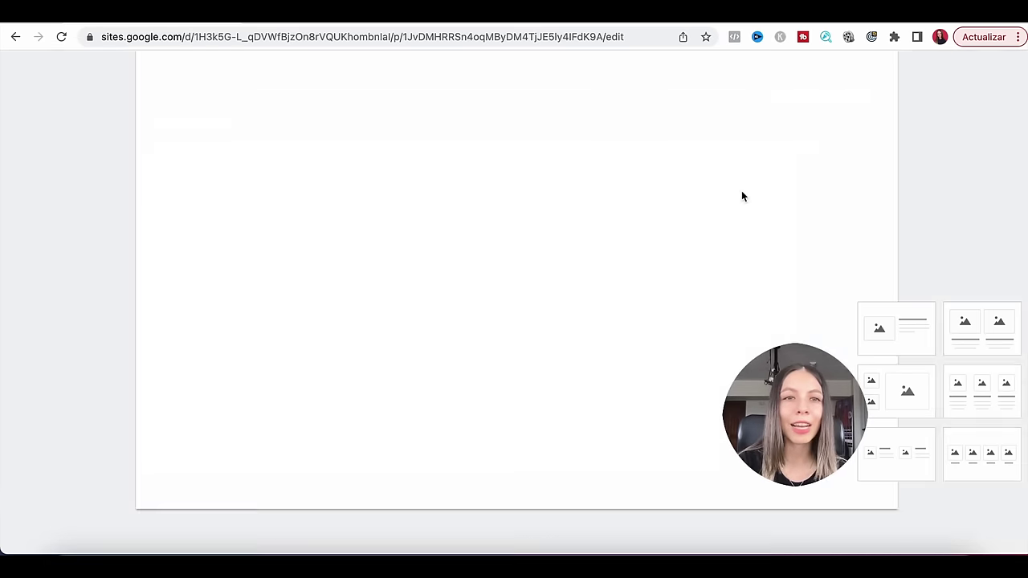
{"action": "scroll", "coordinate": [737, 332], "scroll_direction": "down", "scroll_amount": 10}
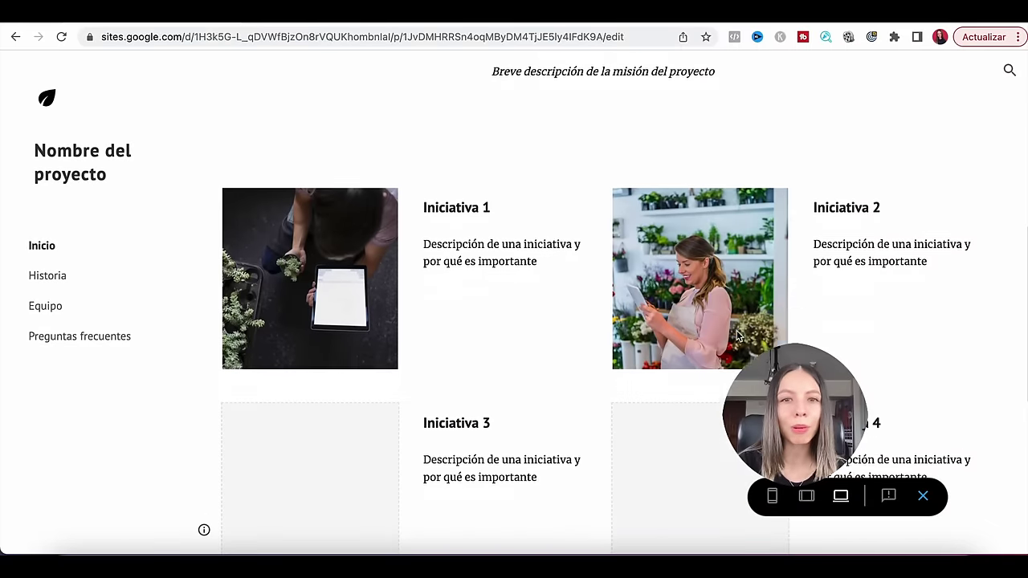
{"action": "scroll", "coordinate": [736, 335], "scroll_direction": "down", "scroll_amount": 2}
{"action": "scroll", "coordinate": [475, 324], "scroll_direction": "up", "scroll_amount": 15}
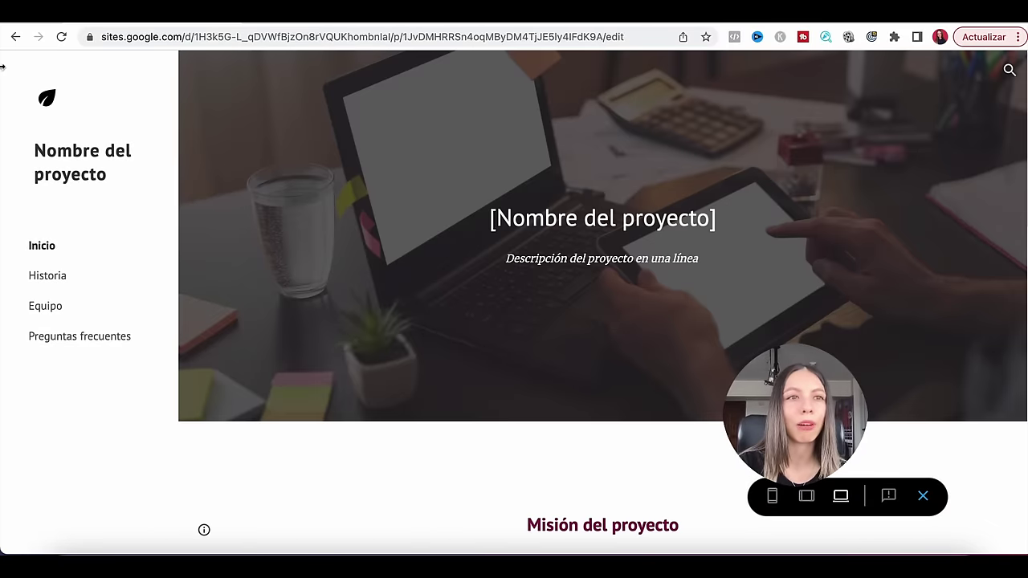
{"action": "left_click", "coordinate": [16, 37]}
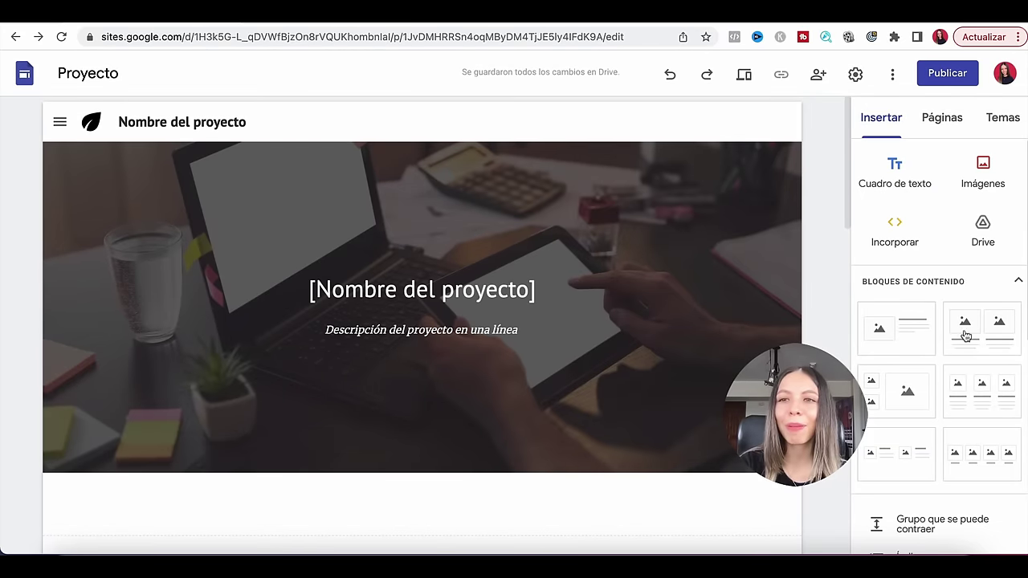
Browse the Insertar panel's elements, then list the pages Inicio, Historia, Equipo and Preguntas frecuentes
{"action": "scroll", "coordinate": [913, 305], "scroll_direction": "down", "scroll_amount": 6}
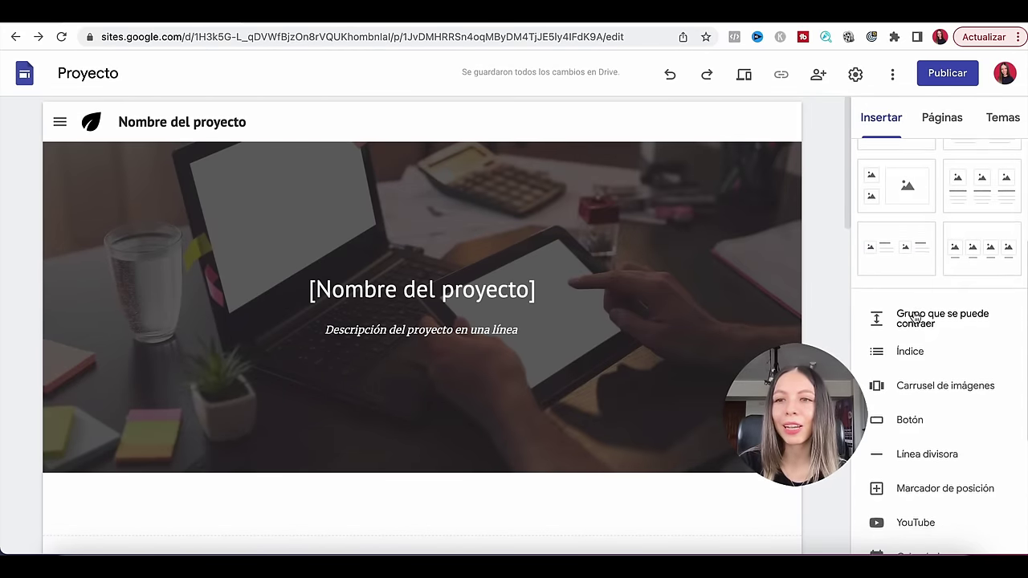
{"action": "scroll", "coordinate": [914, 318], "scroll_direction": "up", "scroll_amount": 6}
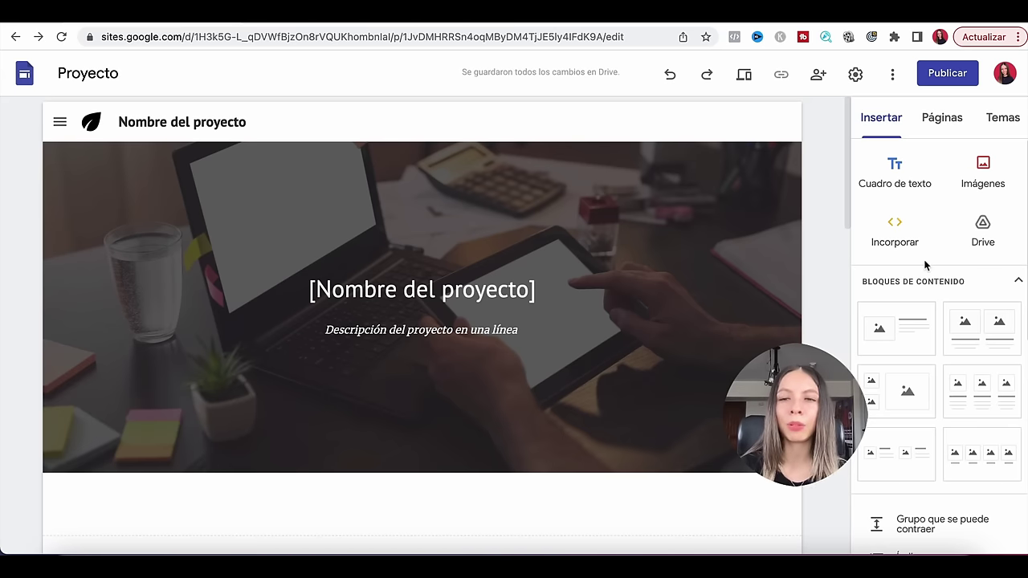
{"action": "scroll", "coordinate": [952, 294], "scroll_direction": "down", "scroll_amount": 1}
{"action": "scroll", "coordinate": [939, 298], "scroll_direction": "up", "scroll_amount": 1}
{"action": "scroll", "coordinate": [939, 298], "scroll_direction": "down", "scroll_amount": 1}
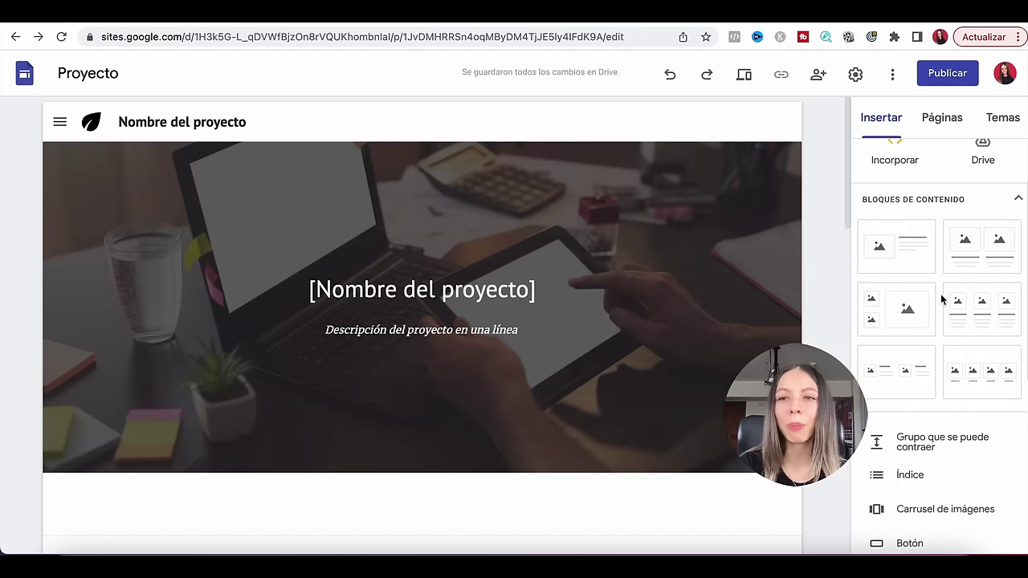
{"action": "scroll", "coordinate": [941, 295], "scroll_direction": "down", "scroll_amount": 3}
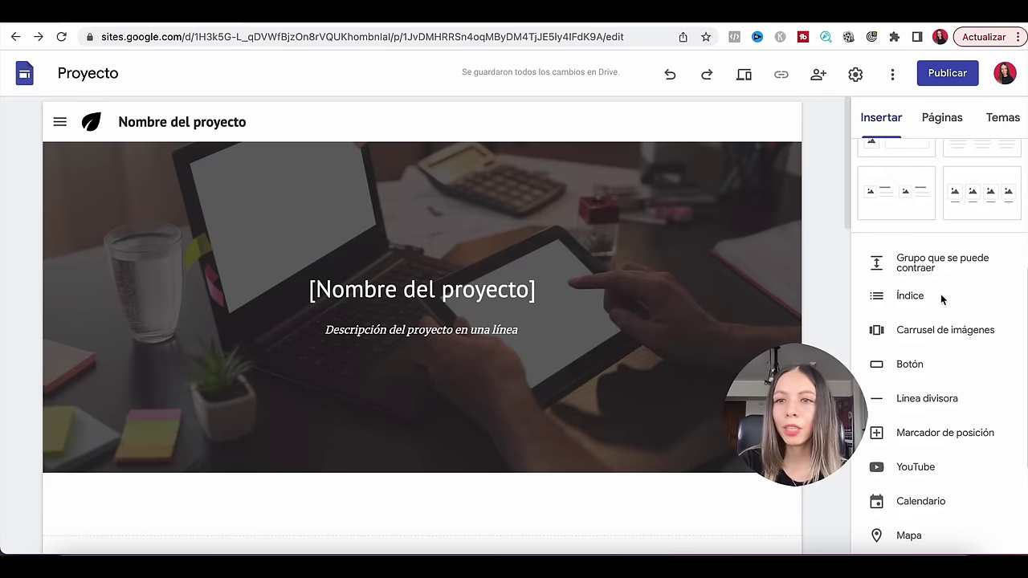
{"action": "scroll", "coordinate": [933, 265], "scroll_direction": "down", "scroll_amount": 1}
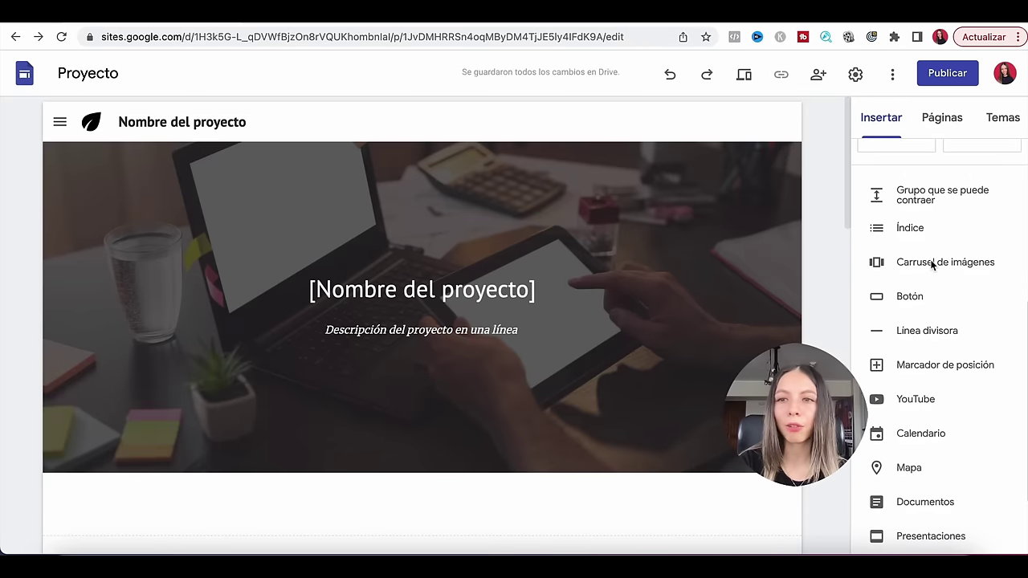
{"action": "scroll", "coordinate": [933, 265], "scroll_direction": "down", "scroll_amount": 2}
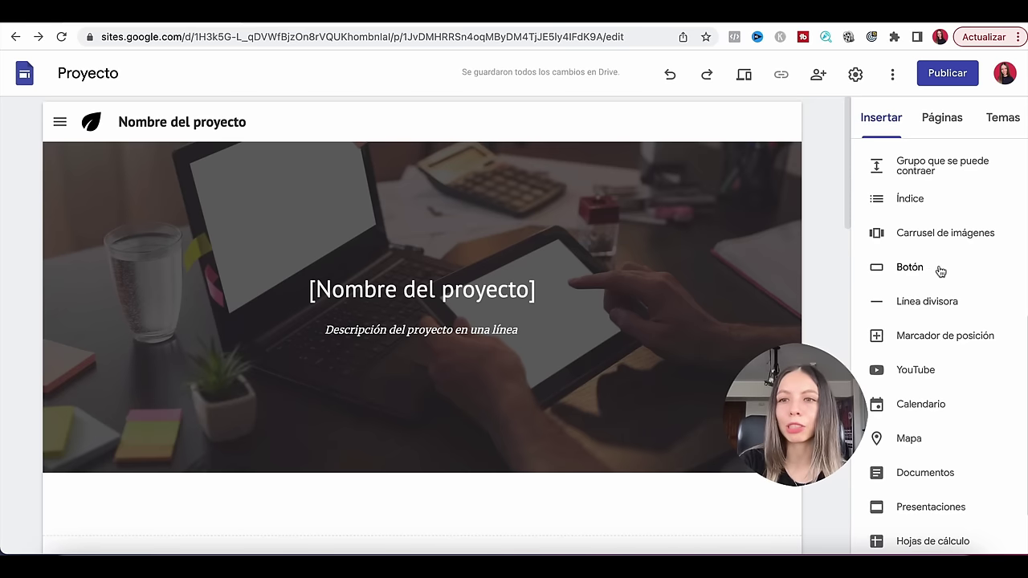
{"action": "scroll", "coordinate": [940, 272], "scroll_direction": "down", "scroll_amount": 4}
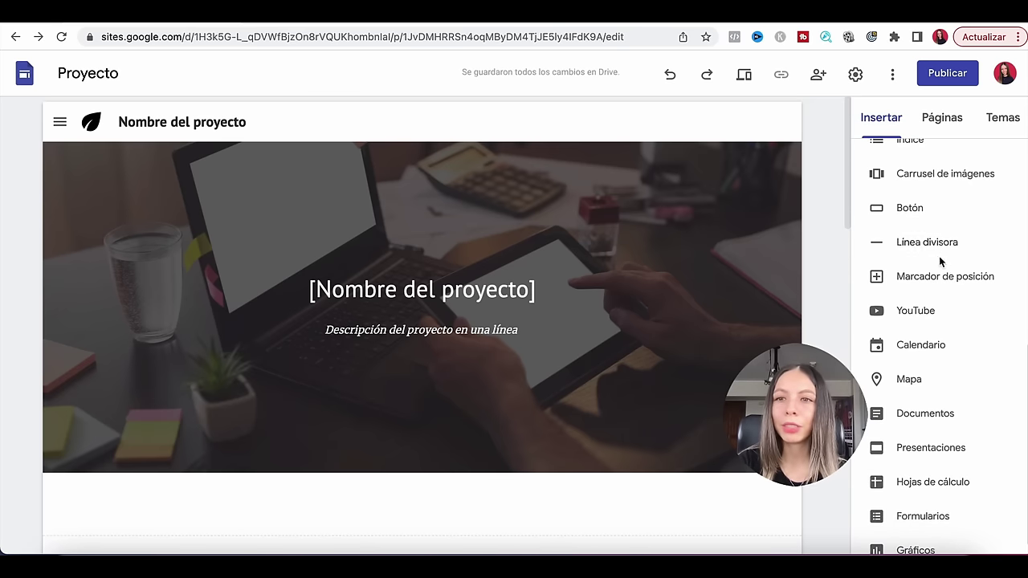
{"action": "scroll", "coordinate": [940, 262], "scroll_direction": "down", "scroll_amount": 1}
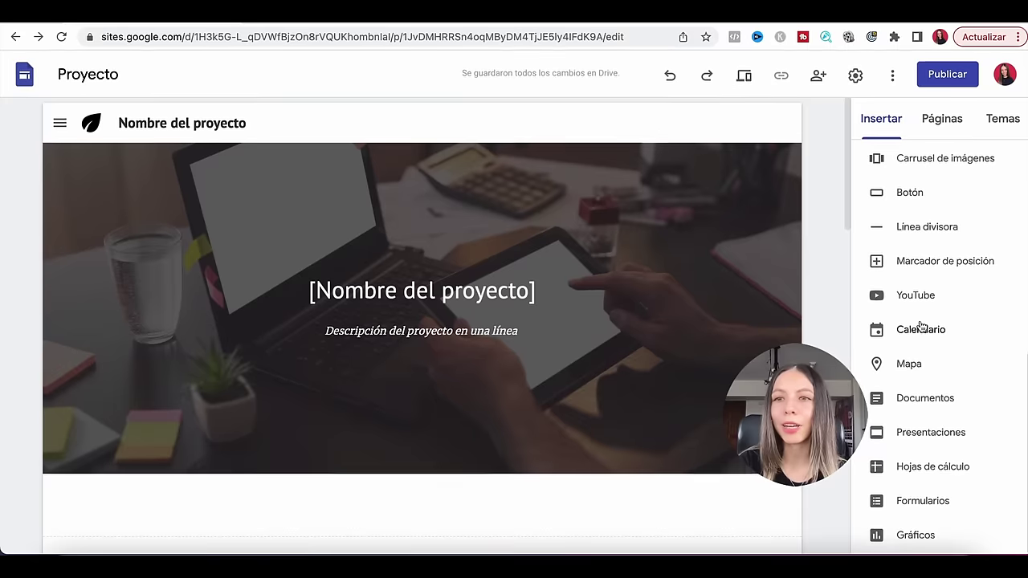
{"action": "scroll", "coordinate": [924, 323], "scroll_direction": "up", "scroll_amount": 10}
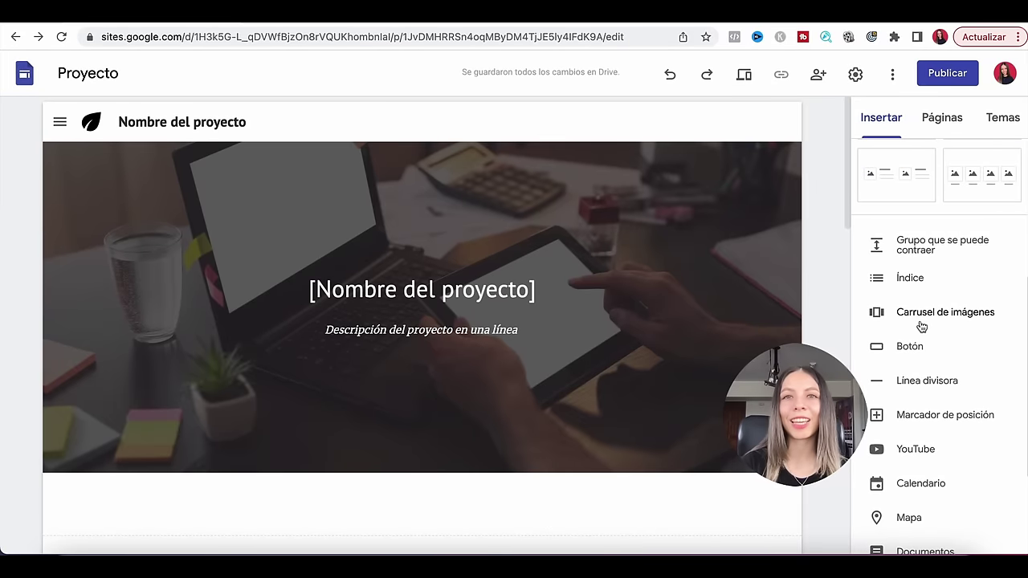
{"action": "left_click", "coordinate": [946, 125]}
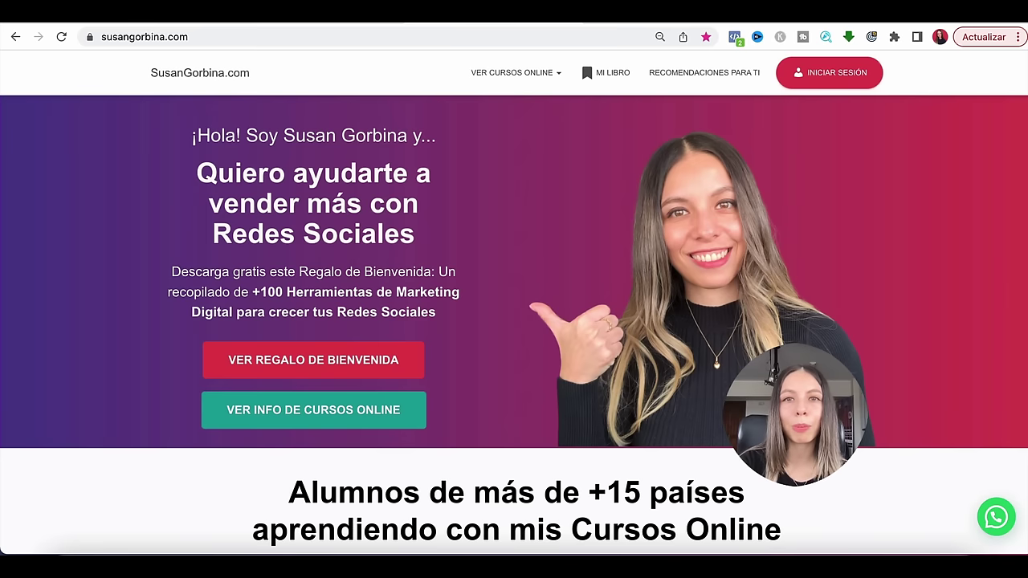
Review the susangorbina.com homepage hero with its welcome gift and VER CURSOS ONLINE menu
{"action": "mouse_move", "coordinate": [494, 86]}
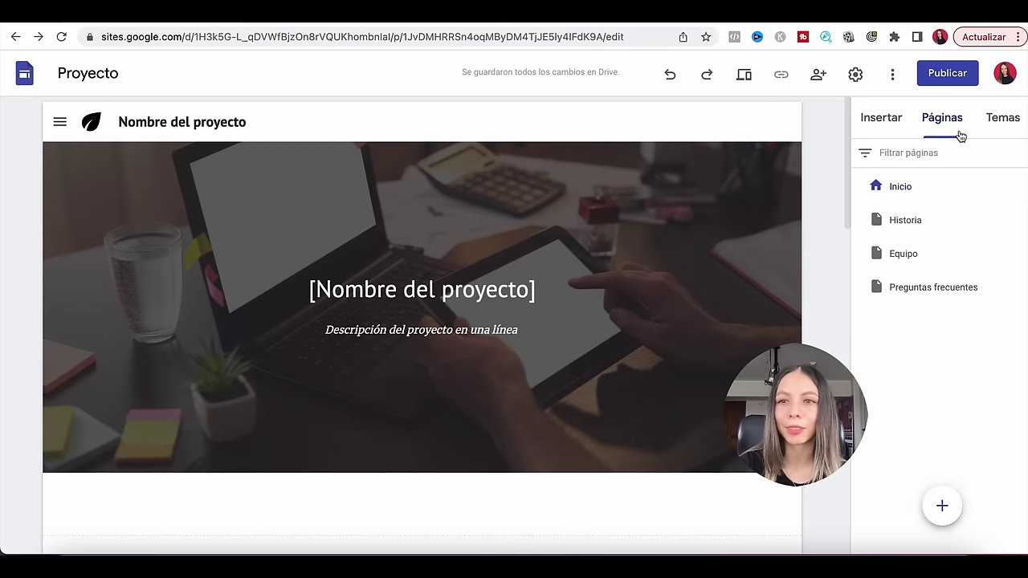
Apply the Aristóteles theme to the site with green accents
{"action": "left_click", "coordinate": [988, 126]}
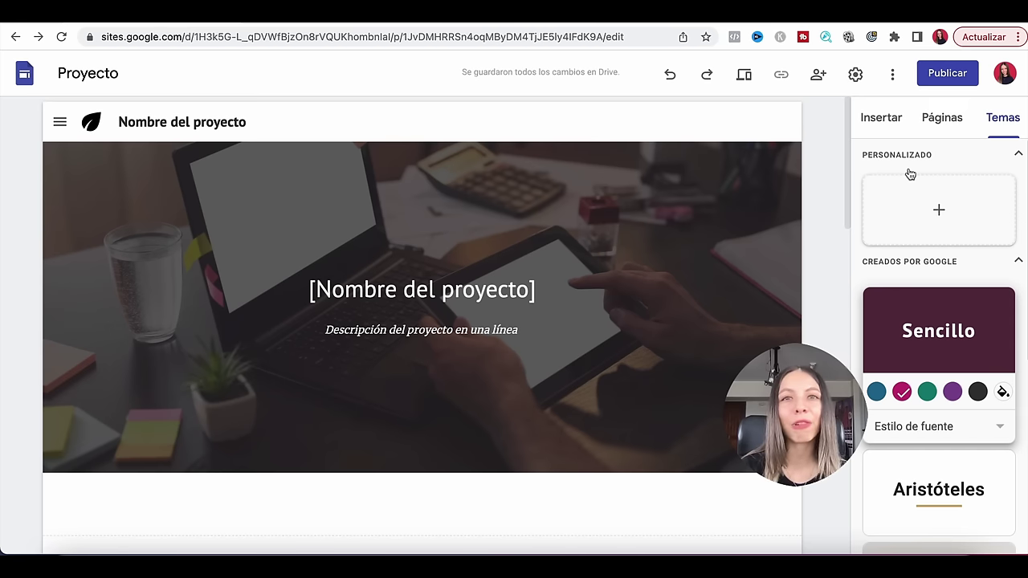
{"action": "scroll", "coordinate": [964, 241], "scroll_direction": "down", "scroll_amount": 5}
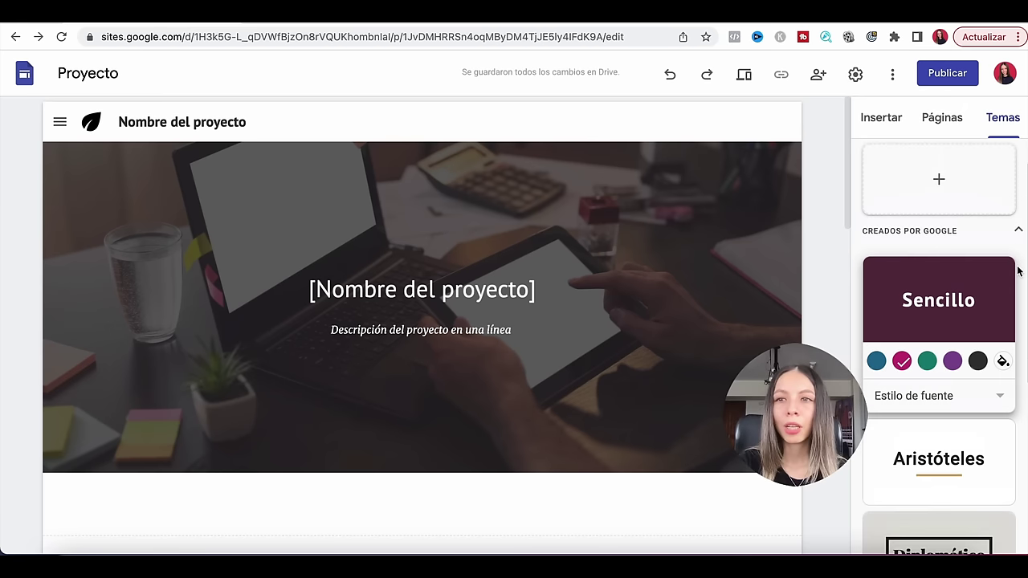
{"action": "scroll", "coordinate": [1017, 271], "scroll_direction": "down", "scroll_amount": 2}
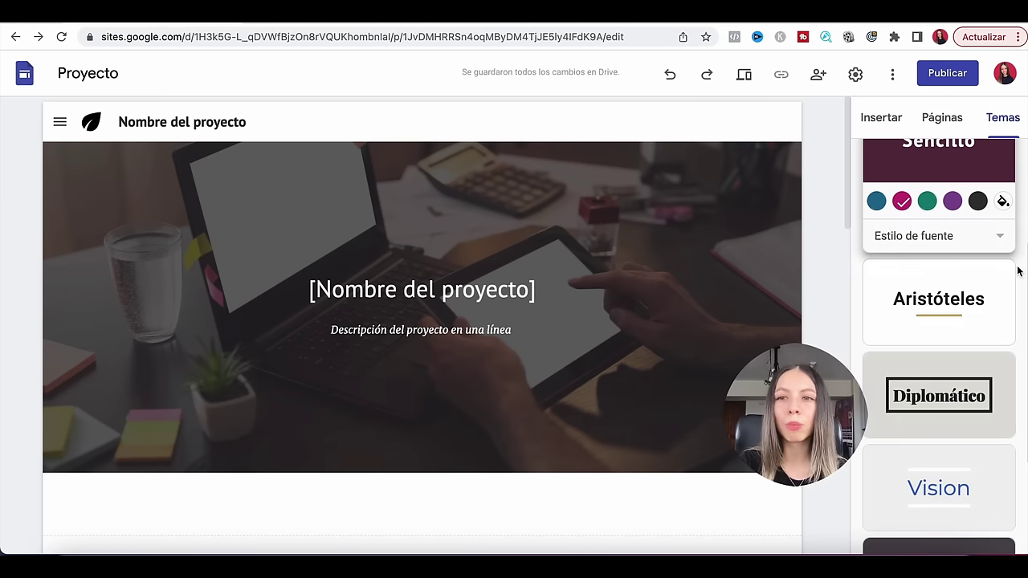
{"action": "scroll", "coordinate": [1017, 272], "scroll_direction": "down", "scroll_amount": 1}
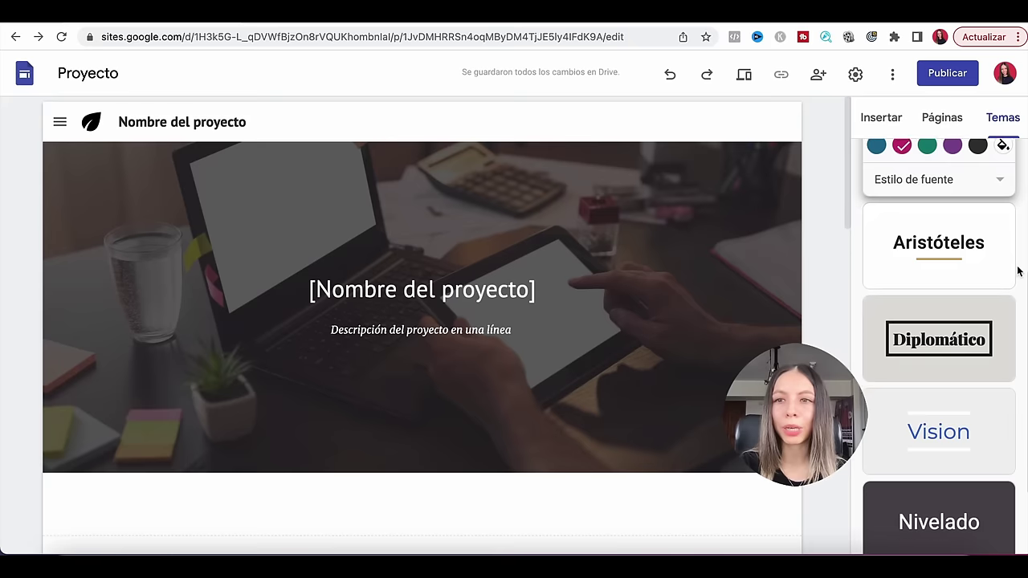
{"action": "left_click", "coordinate": [959, 241]}
{"action": "left_click", "coordinate": [927, 229]}
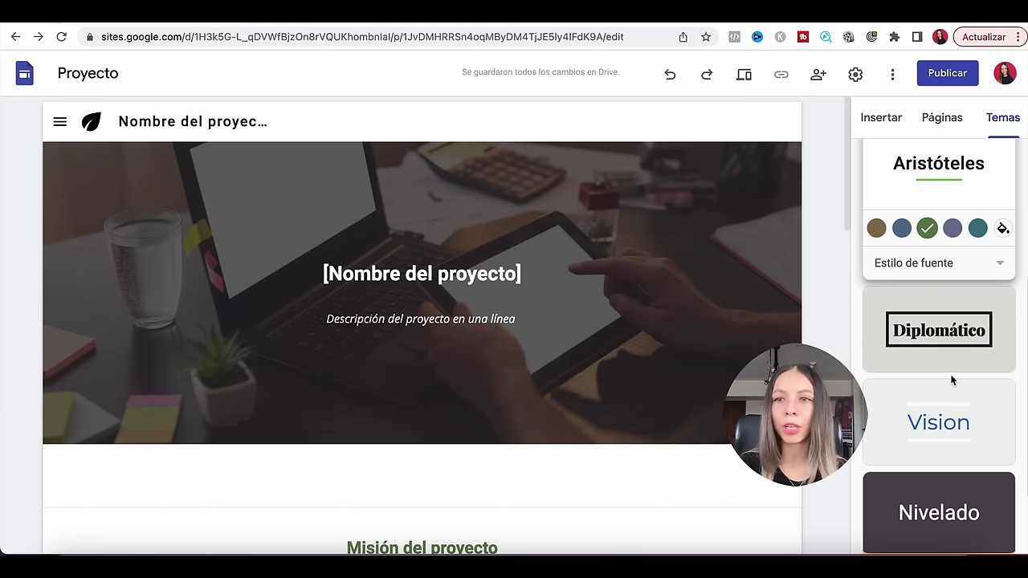
Try the Diplomático, Vision, Nivelado and Impresión themes, settling on Sencillo
{"action": "left_click", "coordinate": [945, 352]}
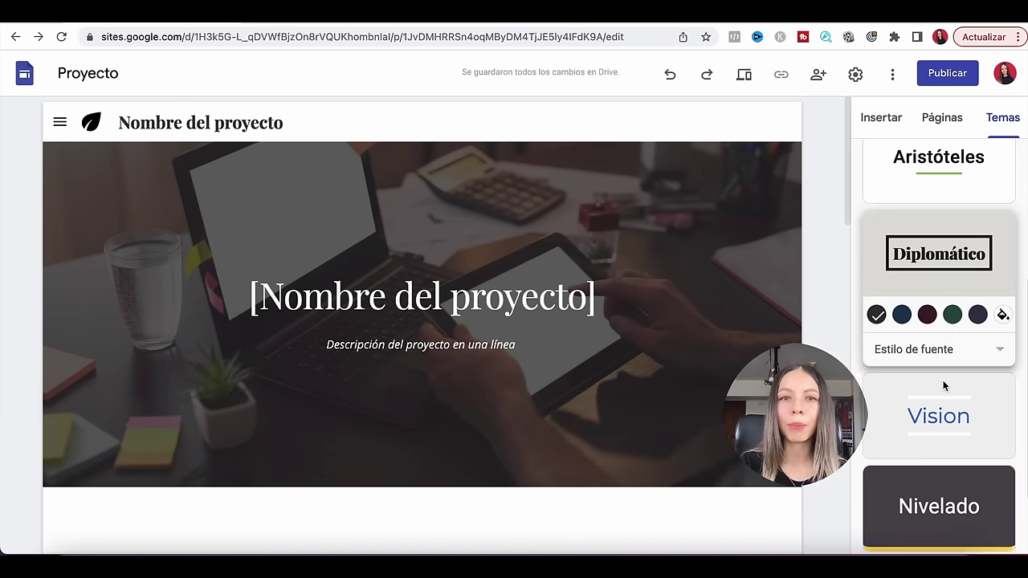
{"action": "left_click", "coordinate": [933, 354]}
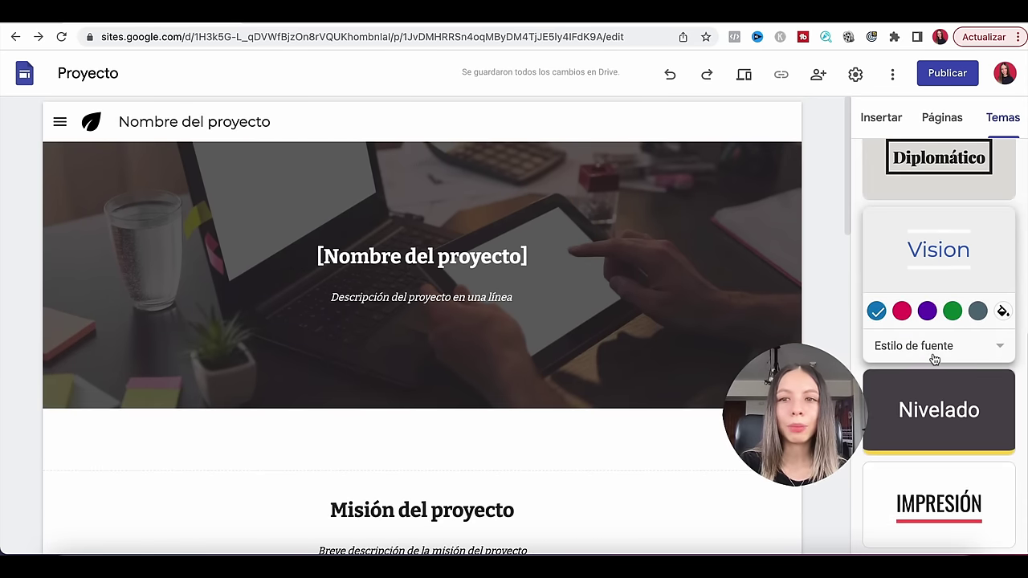
{"action": "left_click", "coordinate": [932, 412]}
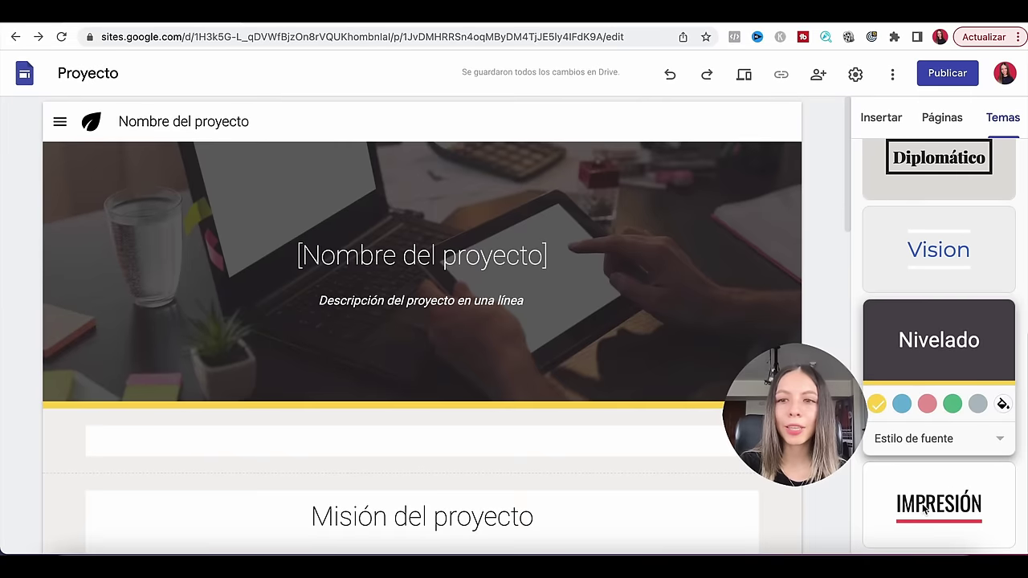
{"action": "left_click", "coordinate": [922, 504]}
{"action": "left_click", "coordinate": [923, 440]}
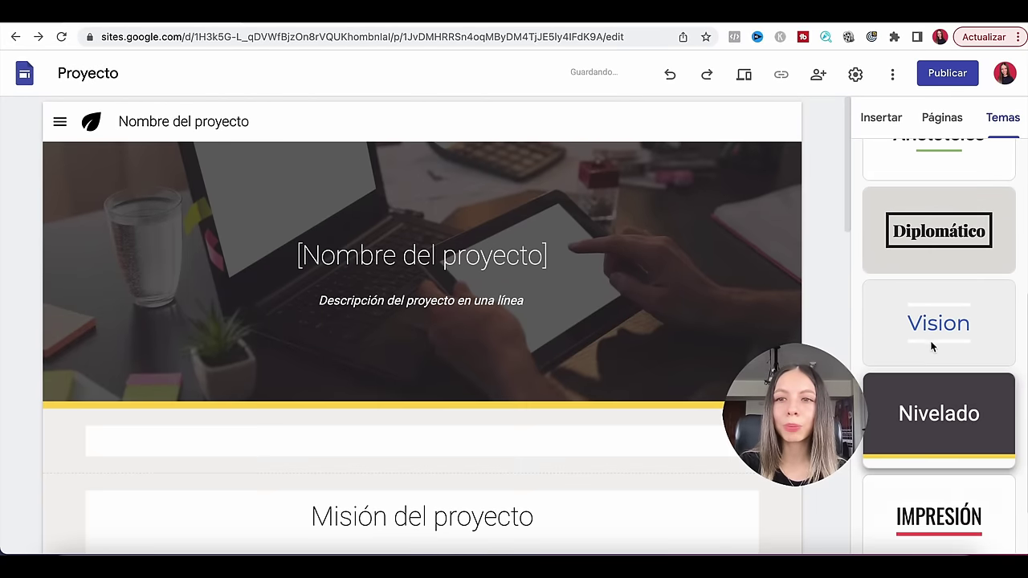
{"action": "left_click", "coordinate": [931, 344]}
{"action": "scroll", "coordinate": [932, 344], "scroll_direction": "up", "scroll_amount": 3}
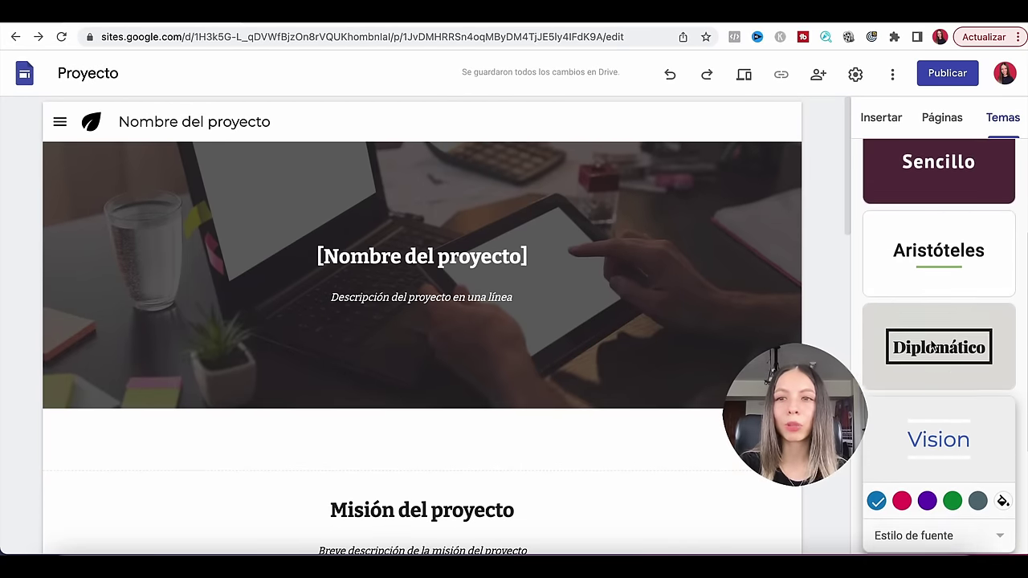
{"action": "left_click", "coordinate": [939, 343]}
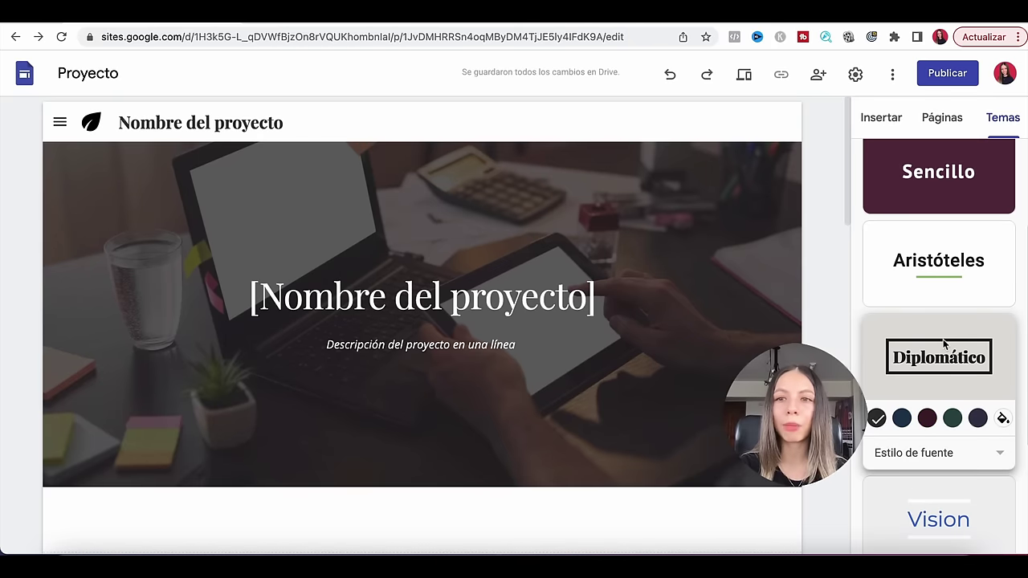
{"action": "scroll", "coordinate": [943, 339], "scroll_direction": "up", "scroll_amount": 2}
{"action": "left_click", "coordinate": [926, 286]}
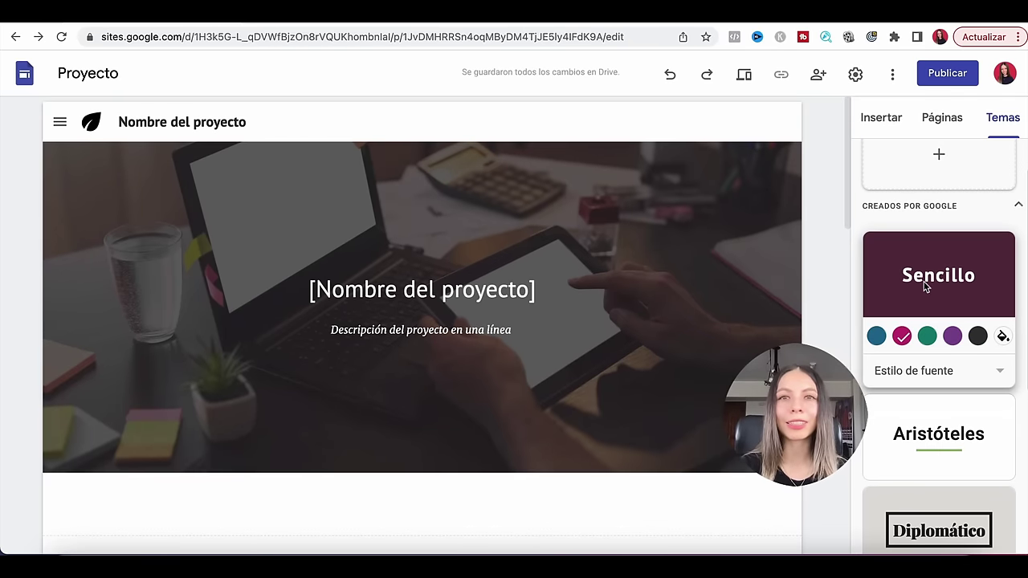
{"action": "scroll", "coordinate": [926, 286], "scroll_direction": "up", "scroll_amount": 1}
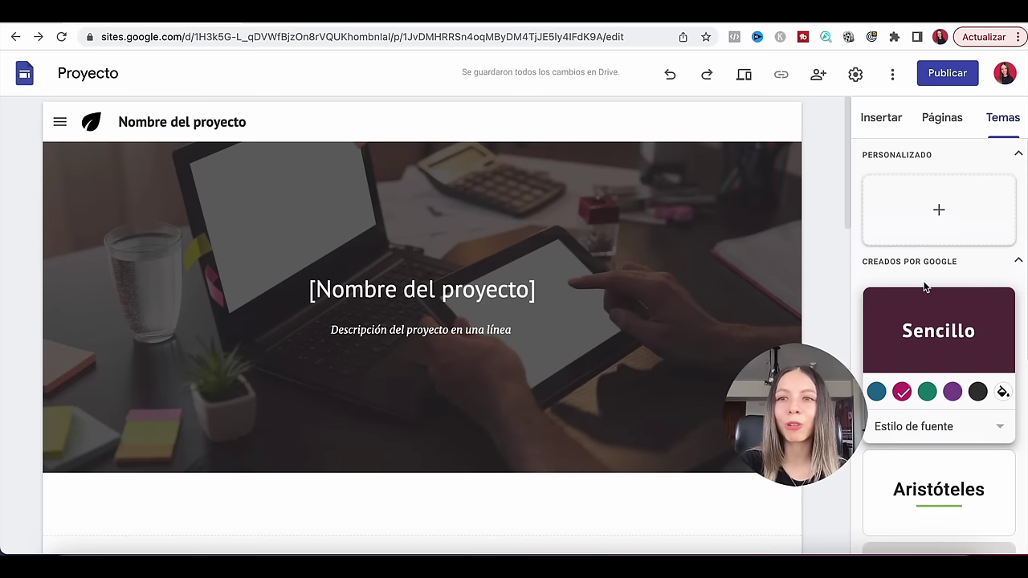
Start a custom theme named 'nobre del tu negocio' and move on to its colours
{"action": "left_click", "coordinate": [948, 204]}
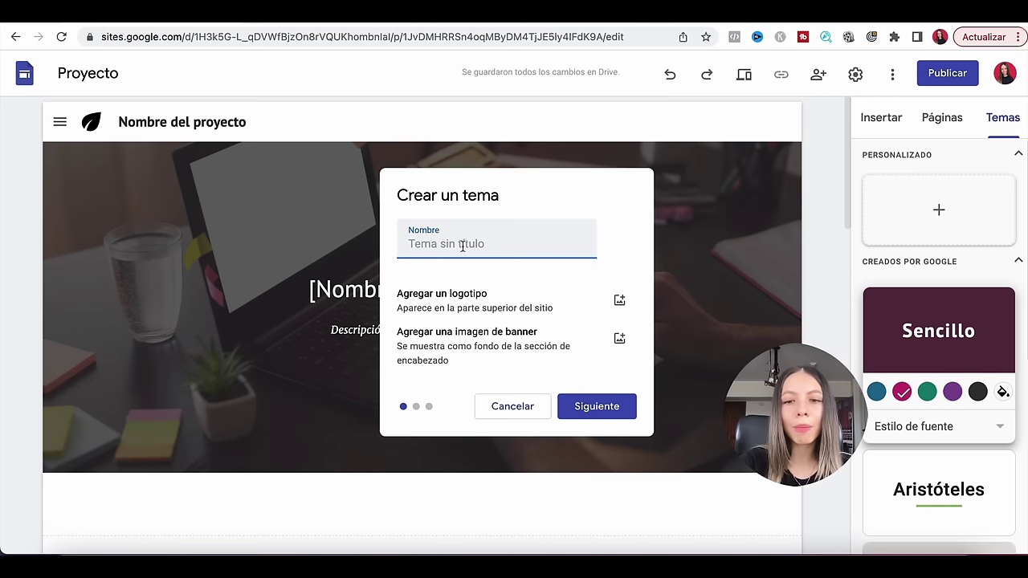
{"action": "type", "text": "no"}
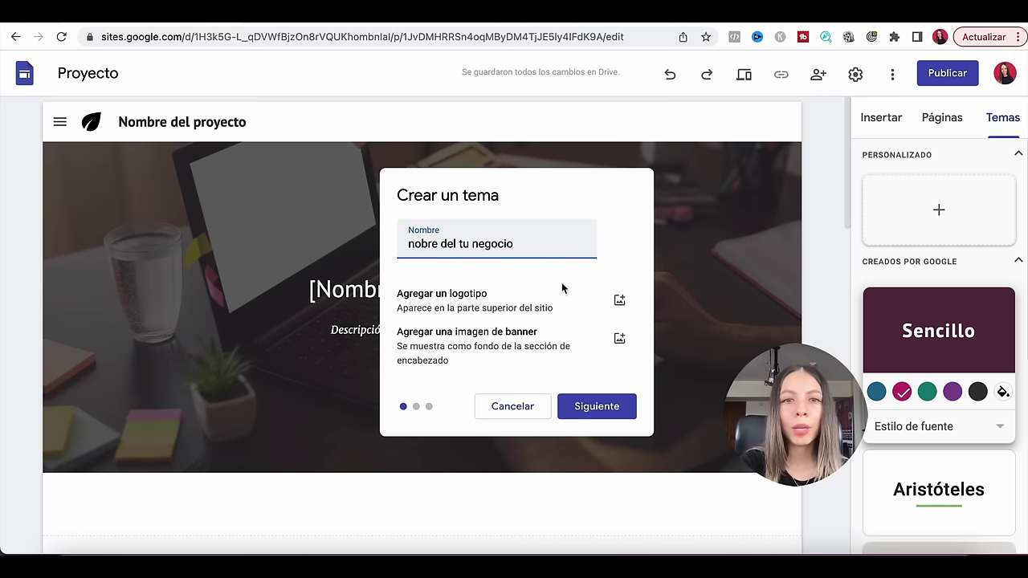
{"action": "type", "text": "bre del tu negocio"}
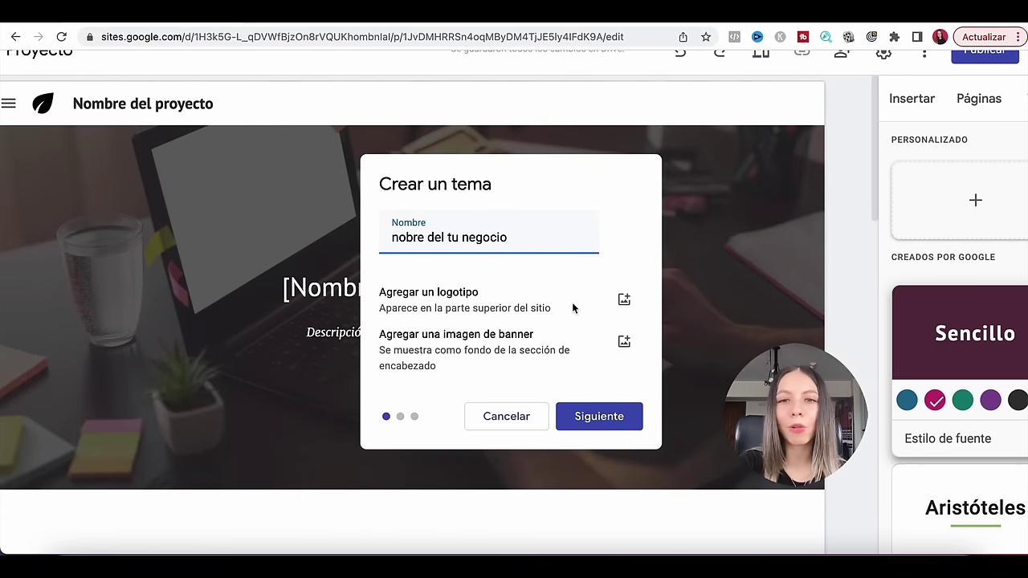
{"action": "left_click", "coordinate": [610, 419]}
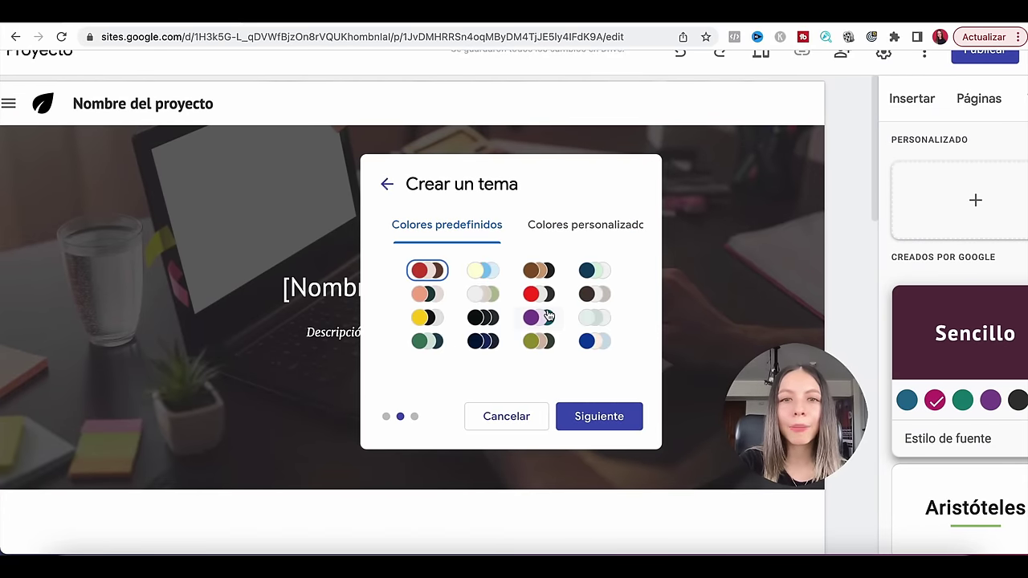
Try the brown, grey-green, red, purple and black preset palettes
{"action": "left_click", "coordinate": [537, 271]}
{"action": "left_click", "coordinate": [483, 294]}
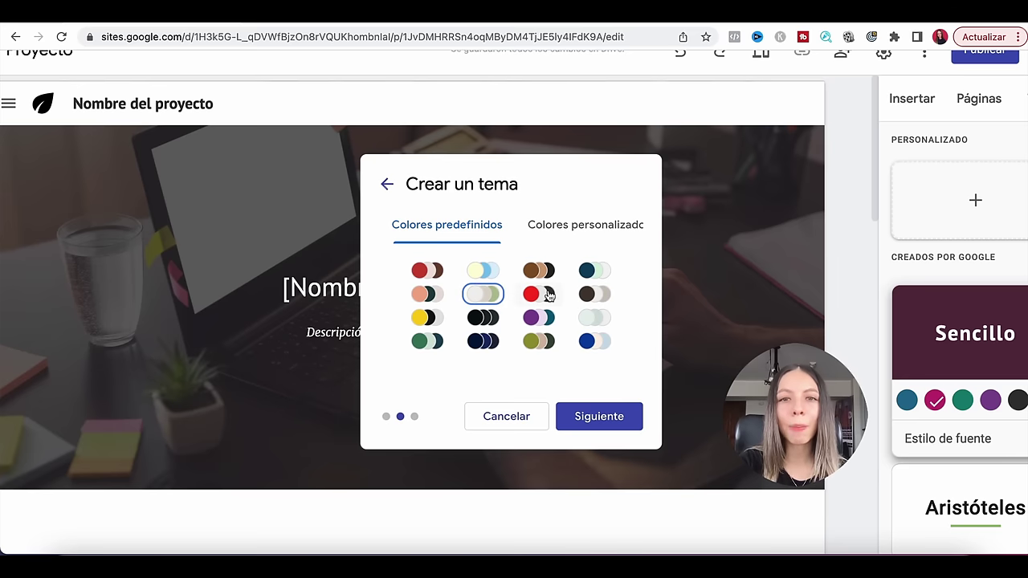
{"action": "left_click", "coordinate": [538, 294]}
{"action": "left_click", "coordinate": [536, 318]}
{"action": "left_click", "coordinate": [483, 318]}
Set custom colours: light pink #D5A6BD, red #CC0000 and purple #674EA7
{"action": "left_click", "coordinate": [582, 224]}
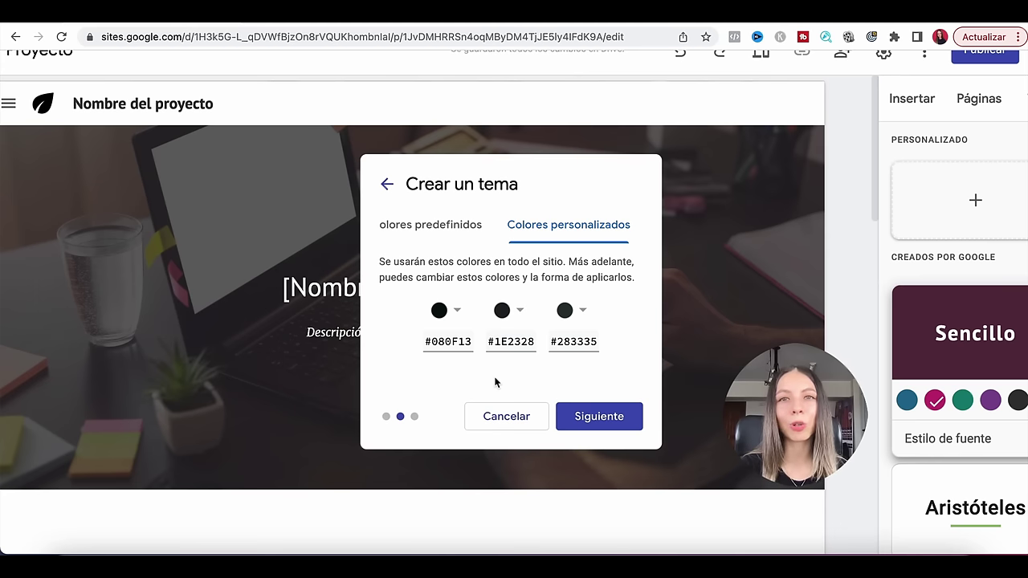
{"action": "left_click", "coordinate": [450, 310]}
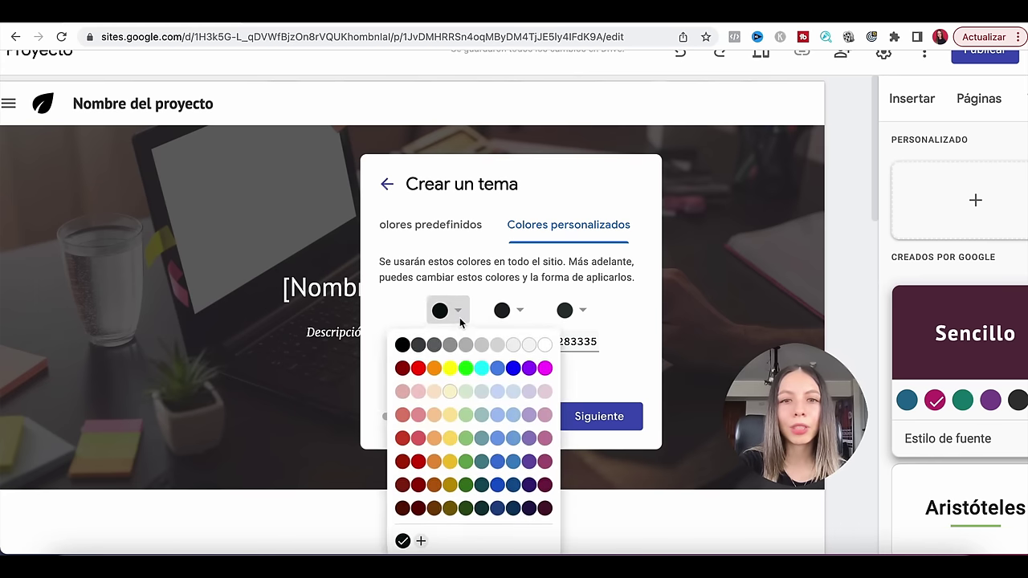
{"action": "left_click", "coordinate": [452, 407]}
{"action": "left_click", "coordinate": [503, 311]}
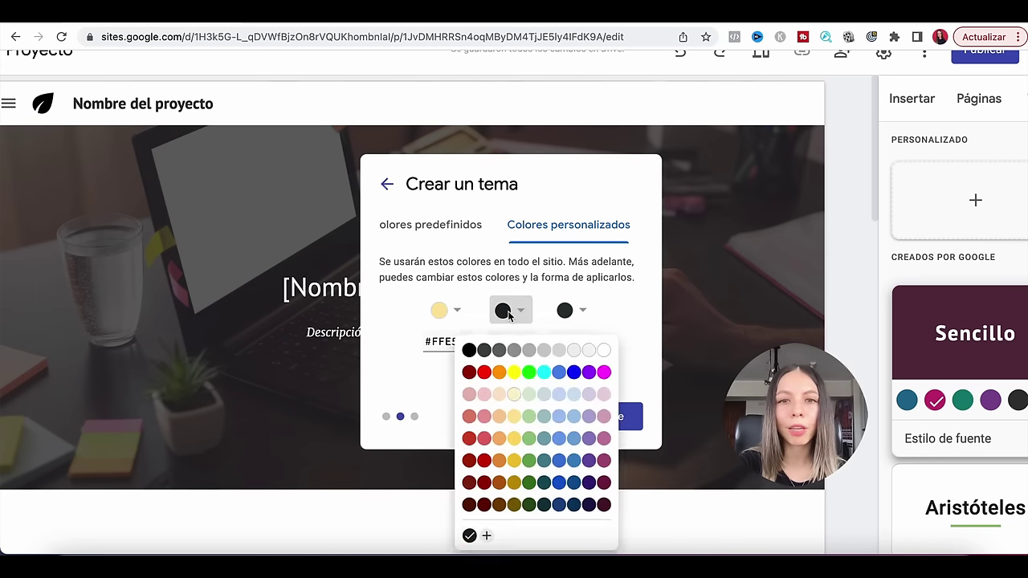
{"action": "left_click", "coordinate": [479, 434]}
{"action": "left_click", "coordinate": [443, 314]}
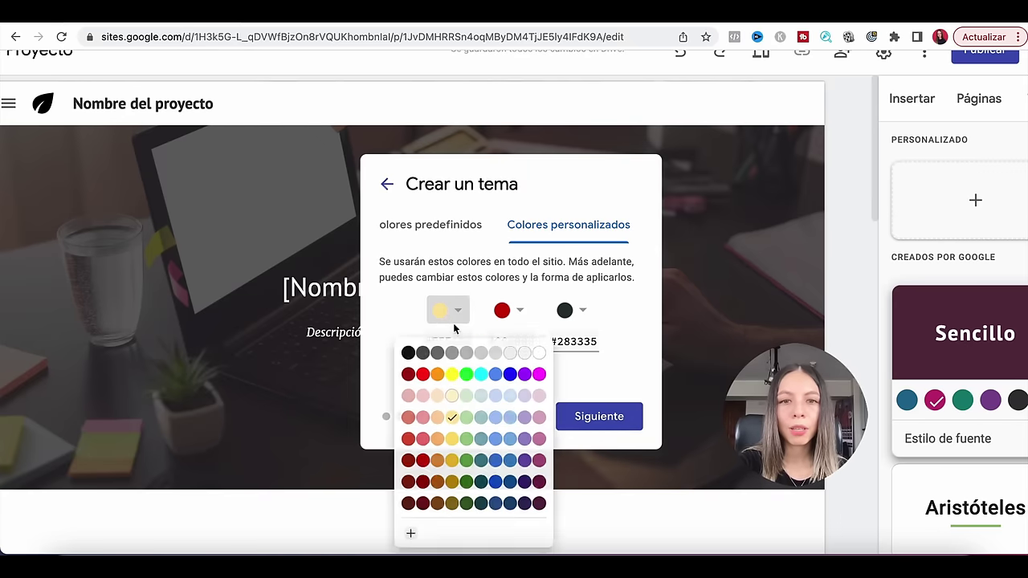
{"action": "left_click", "coordinate": [544, 406]}
{"action": "left_click", "coordinate": [572, 312]}
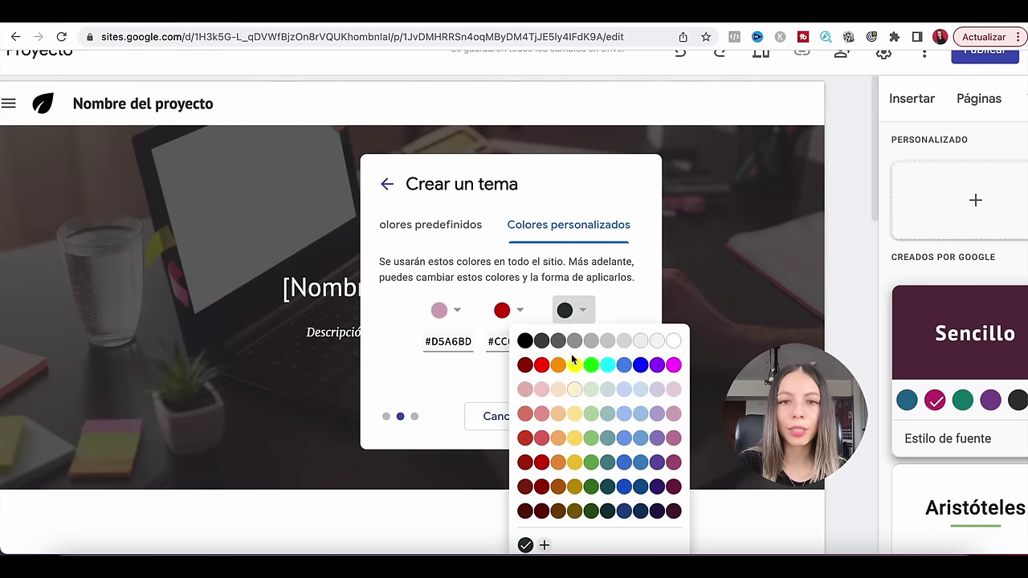
{"action": "left_click", "coordinate": [673, 415]}
Keep Lato for headings and Roboto for body text, and create the theme
{"action": "left_click", "coordinate": [594, 416]}
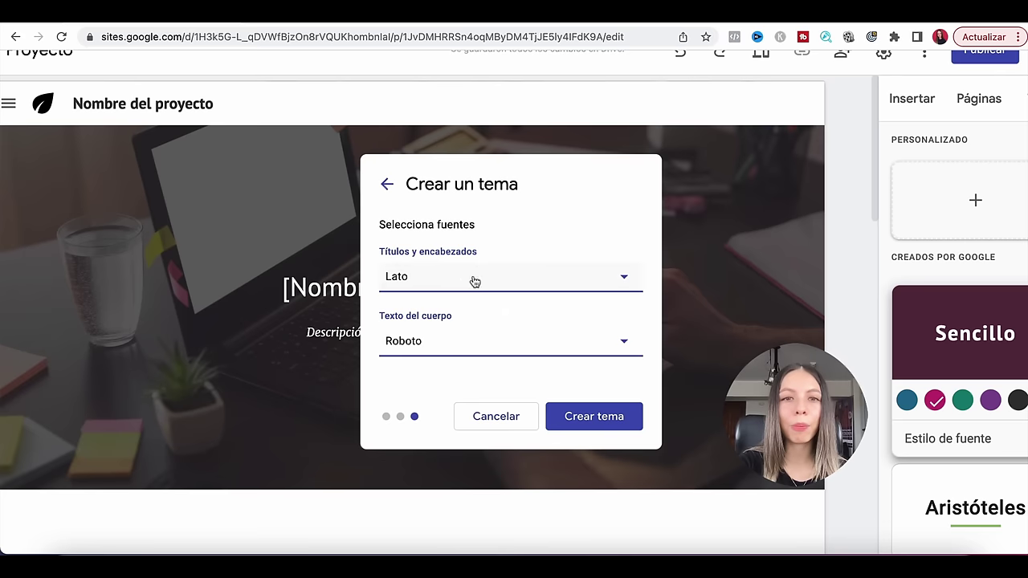
{"action": "left_click", "coordinate": [474, 280]}
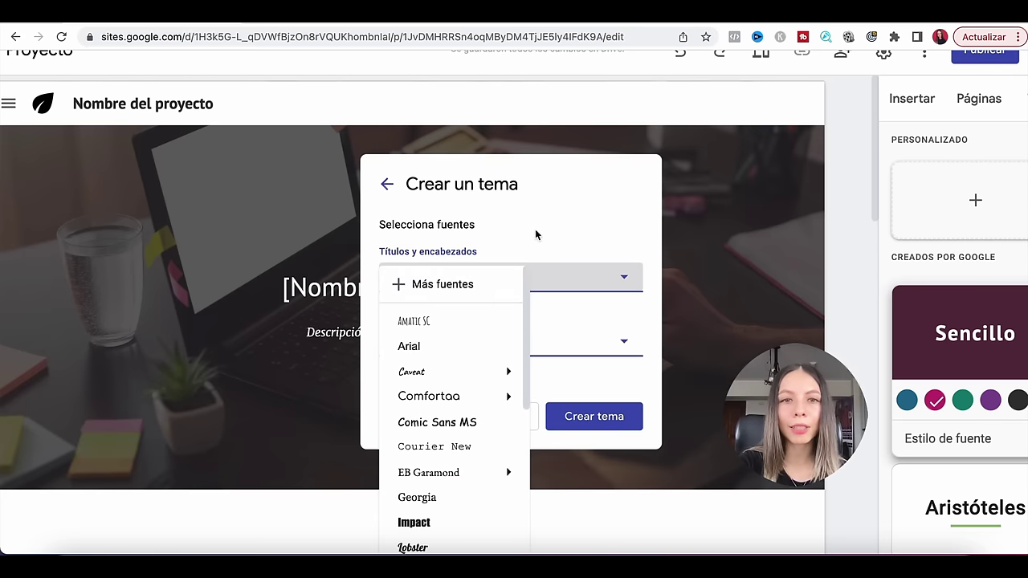
{"action": "left_click", "coordinate": [383, 263]}
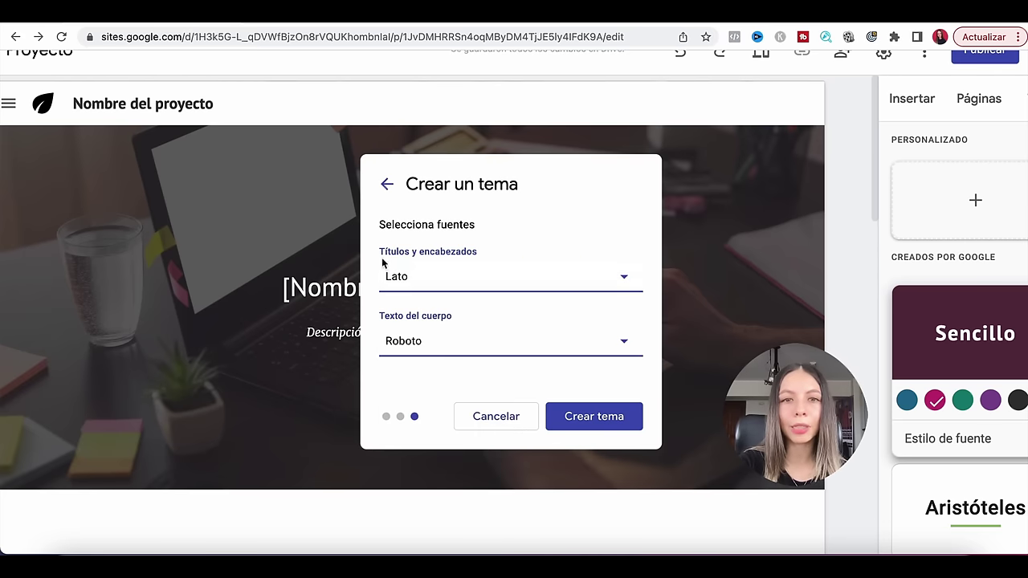
{"action": "left_click", "coordinate": [437, 348]}
{"action": "left_click", "coordinate": [493, 316]}
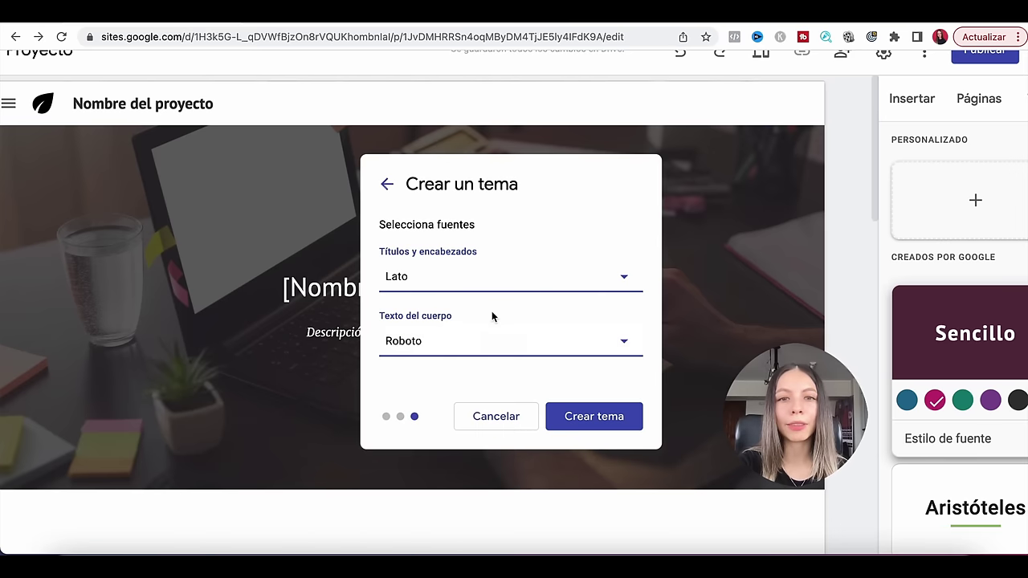
{"action": "left_click", "coordinate": [584, 419]}
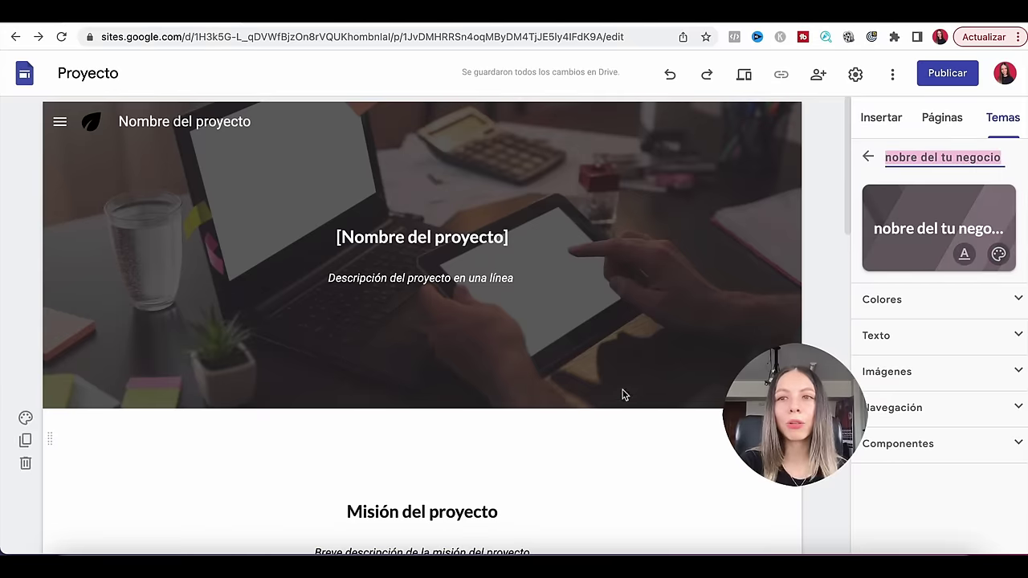
Review the new theme's Colores, Texto and Imágenes settings
{"action": "scroll", "coordinate": [622, 394], "scroll_direction": "down", "scroll_amount": 1}
{"action": "scroll", "coordinate": [629, 391], "scroll_direction": "down", "scroll_amount": 6}
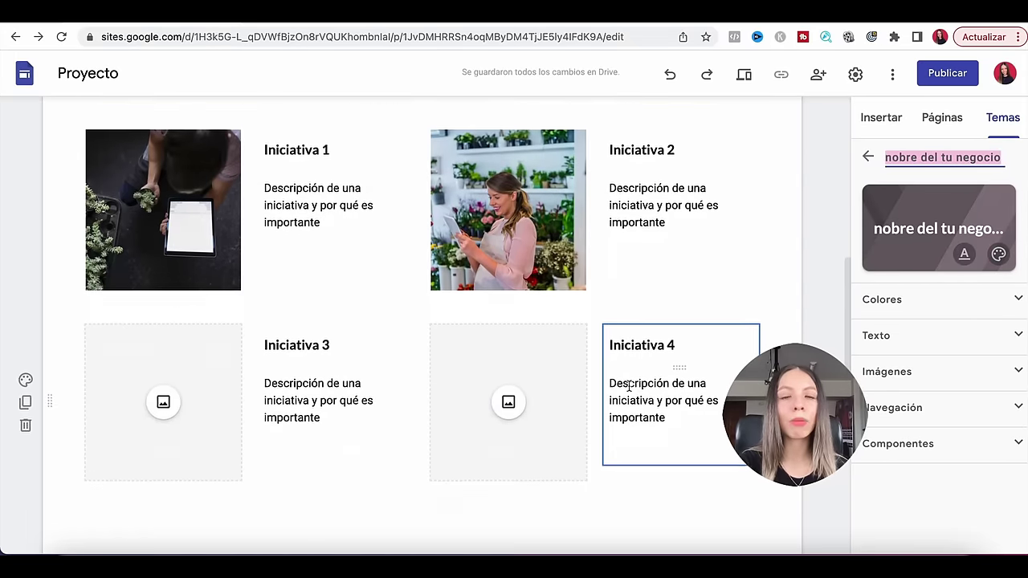
{"action": "scroll", "coordinate": [629, 386], "scroll_direction": "up", "scroll_amount": 10}
{"action": "mouse_move", "coordinate": [629, 391]}
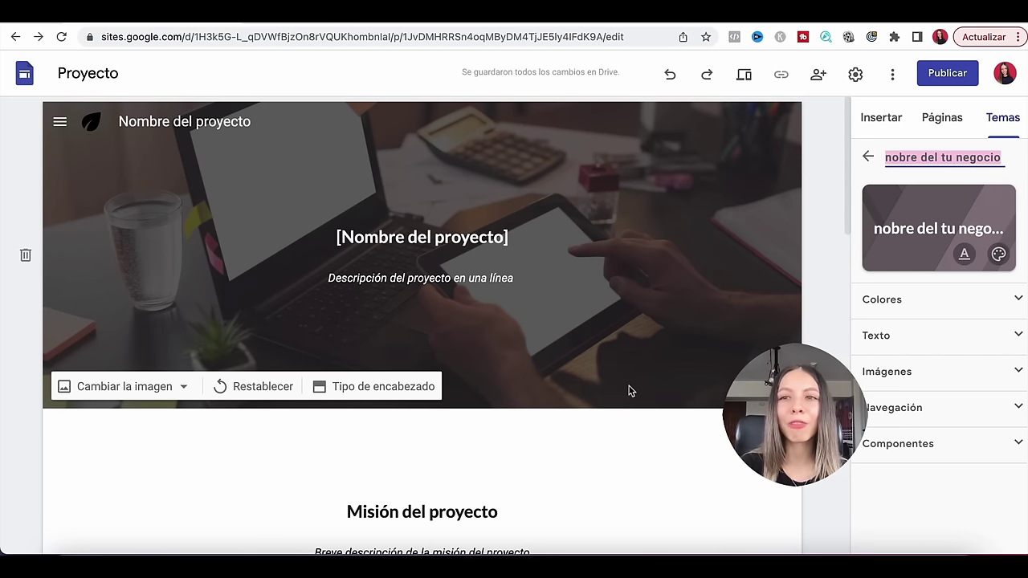
{"action": "left_click", "coordinate": [1006, 299]}
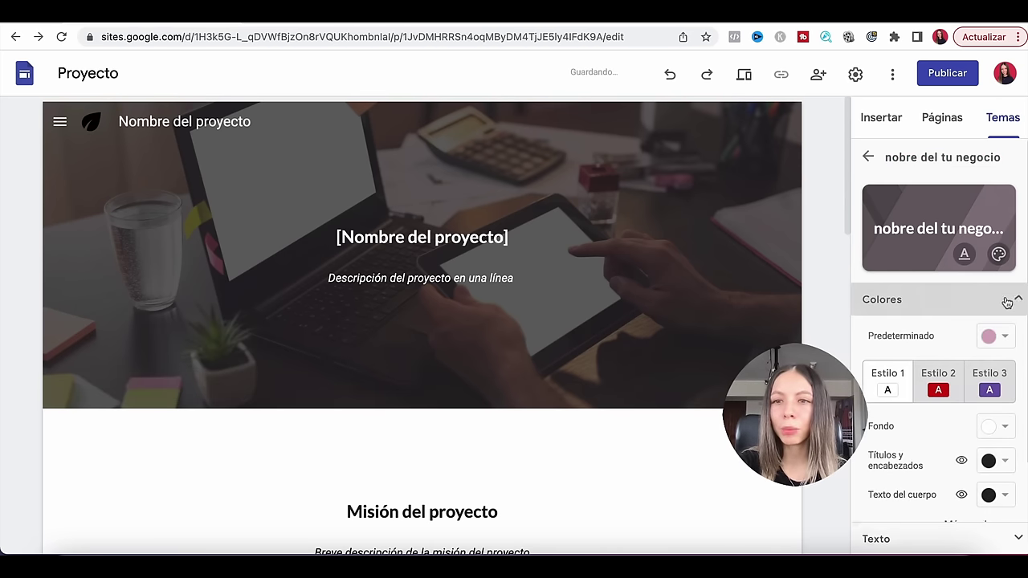
{"action": "scroll", "coordinate": [1007, 301], "scroll_direction": "down", "scroll_amount": 1}
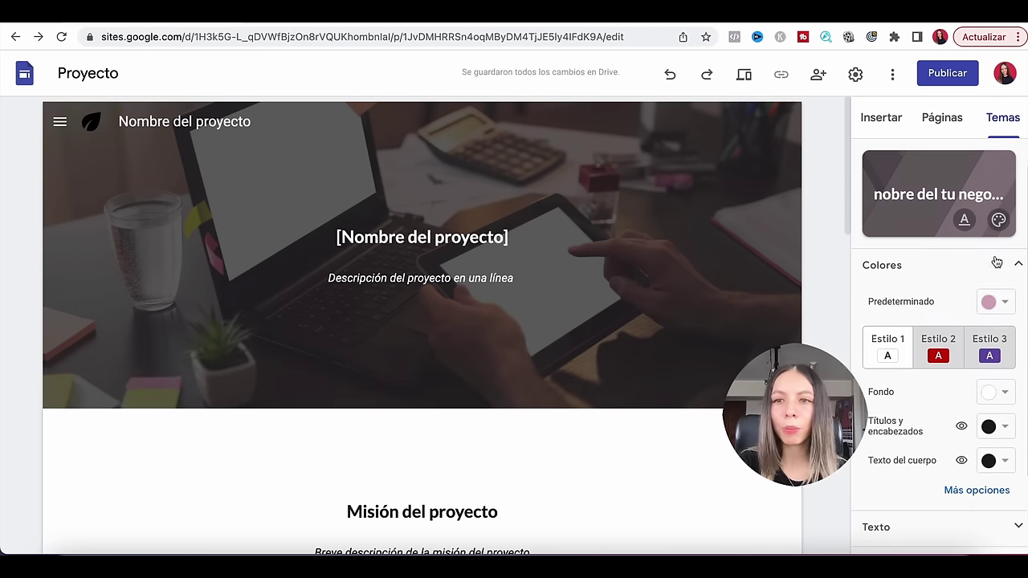
{"action": "left_click", "coordinate": [996, 265]}
{"action": "scroll", "coordinate": [989, 343], "scroll_direction": "down", "scroll_amount": 3}
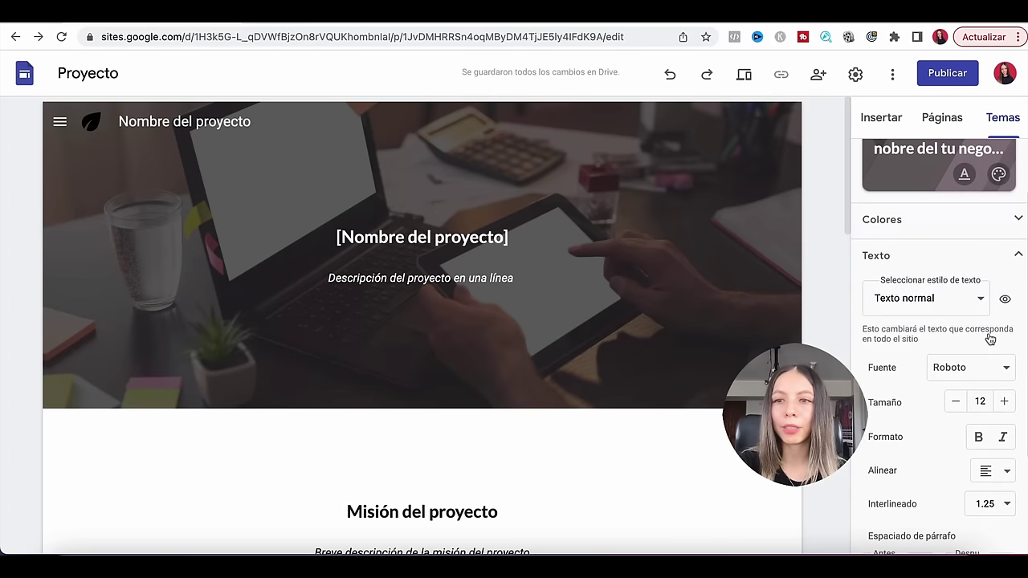
{"action": "scroll", "coordinate": [987, 336], "scroll_direction": "up", "scroll_amount": 4}
{"action": "left_click", "coordinate": [981, 333]}
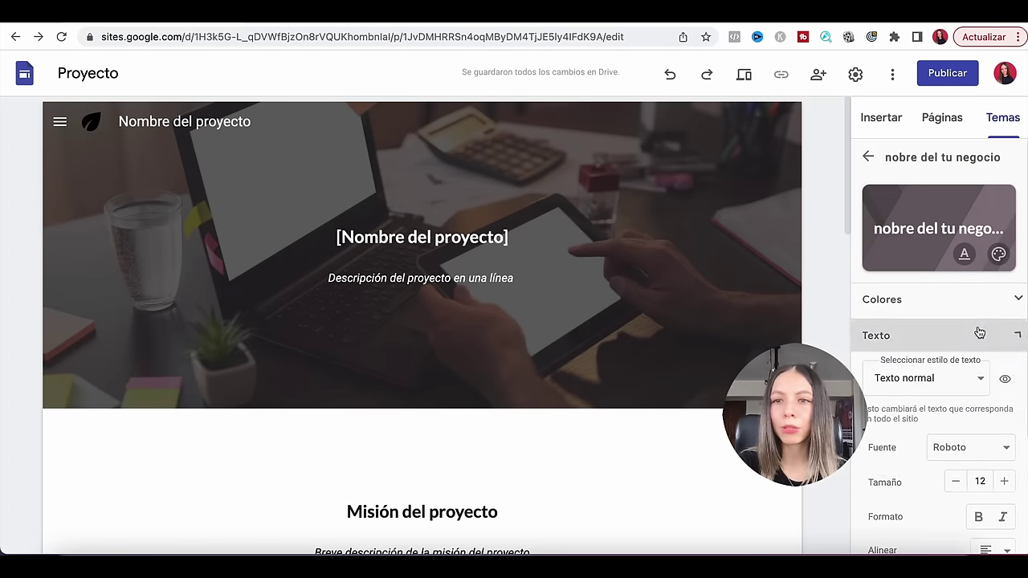
{"action": "left_click", "coordinate": [975, 374]}
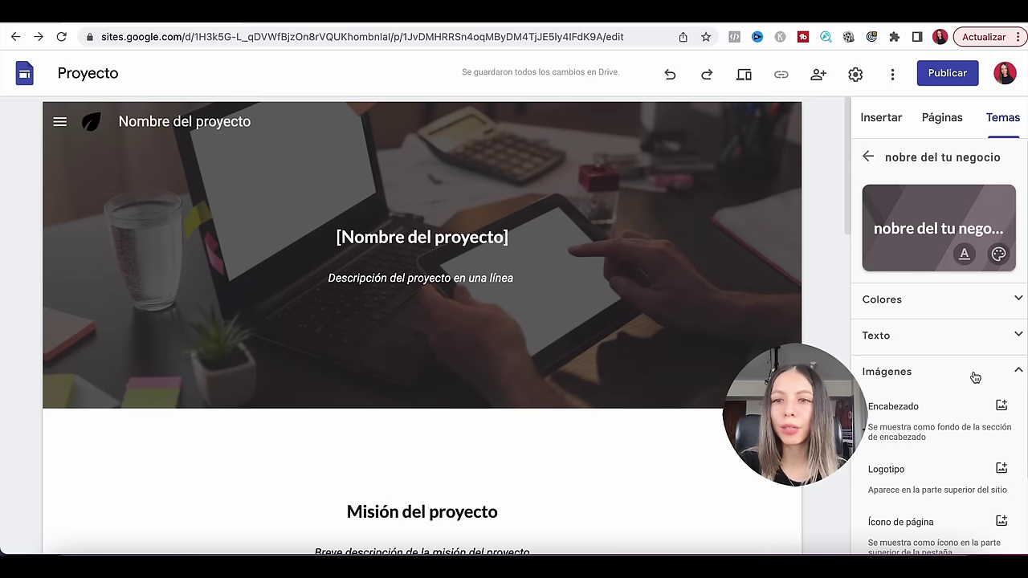
{"action": "left_click", "coordinate": [993, 374]}
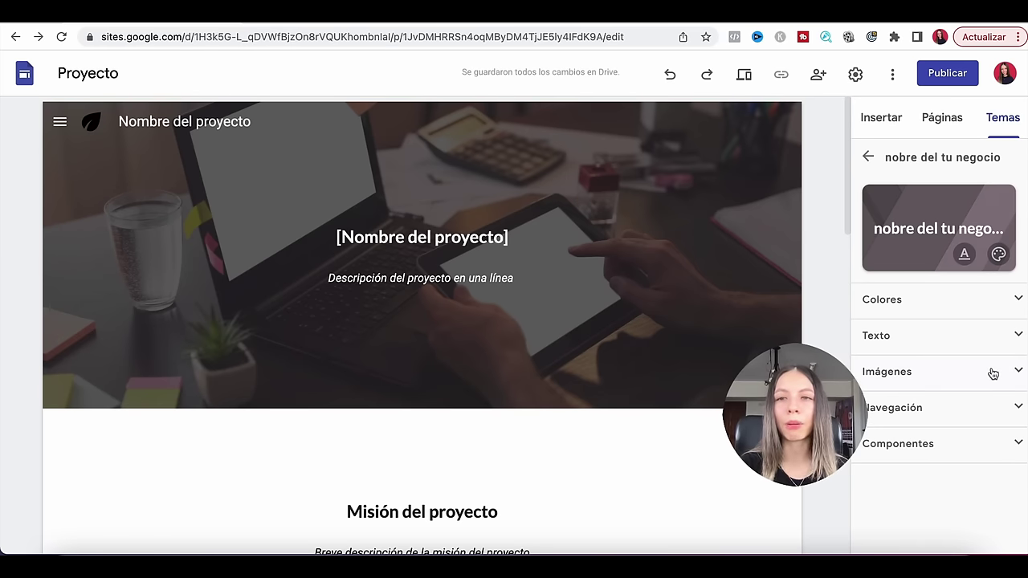
Return to the theme list showing 'nobre del tu negocio' checked under custom themes
{"action": "left_click", "coordinate": [868, 156]}
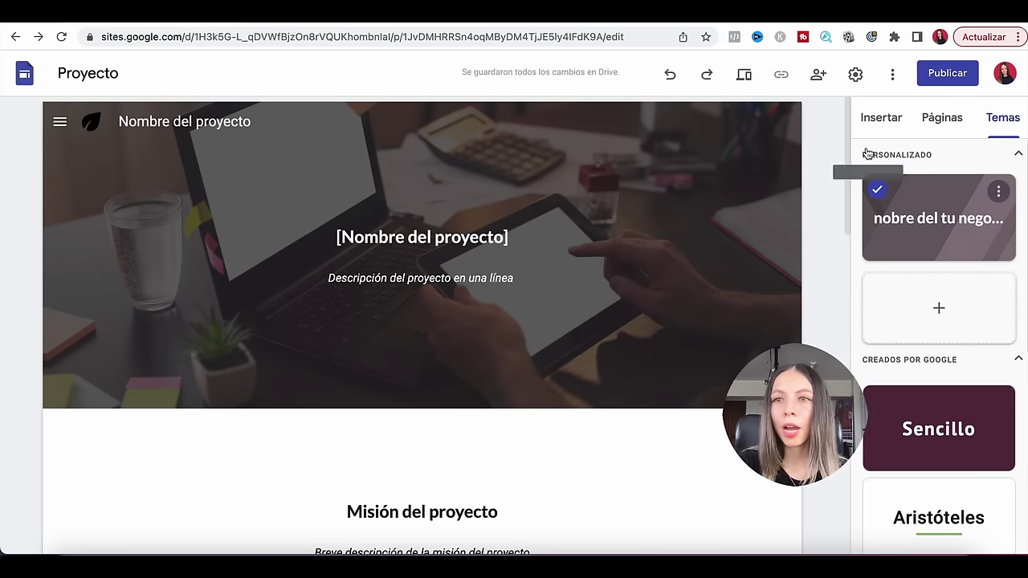
{"action": "scroll", "coordinate": [966, 267], "scroll_direction": "down", "scroll_amount": 3}
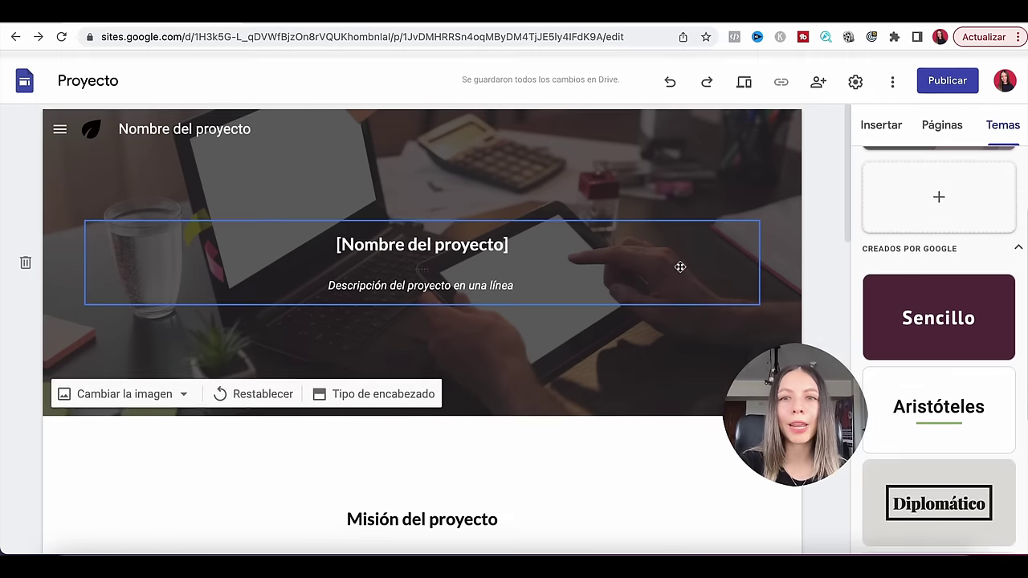
{"action": "scroll", "coordinate": [989, 311], "scroll_direction": "up", "scroll_amount": 3}
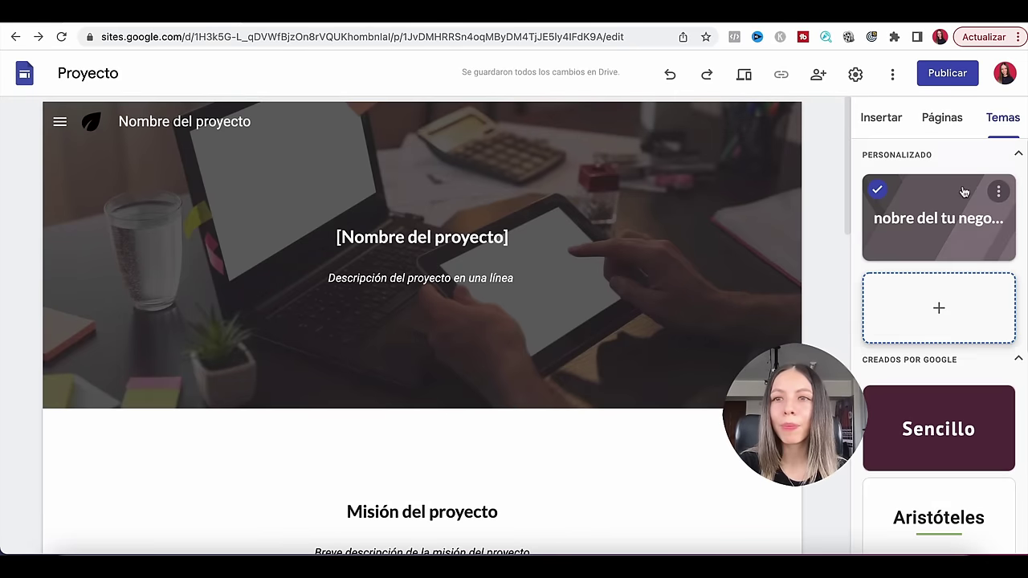
Add a new page named 'Ver cursos online' after Inicio
{"action": "left_click", "coordinate": [941, 119]}
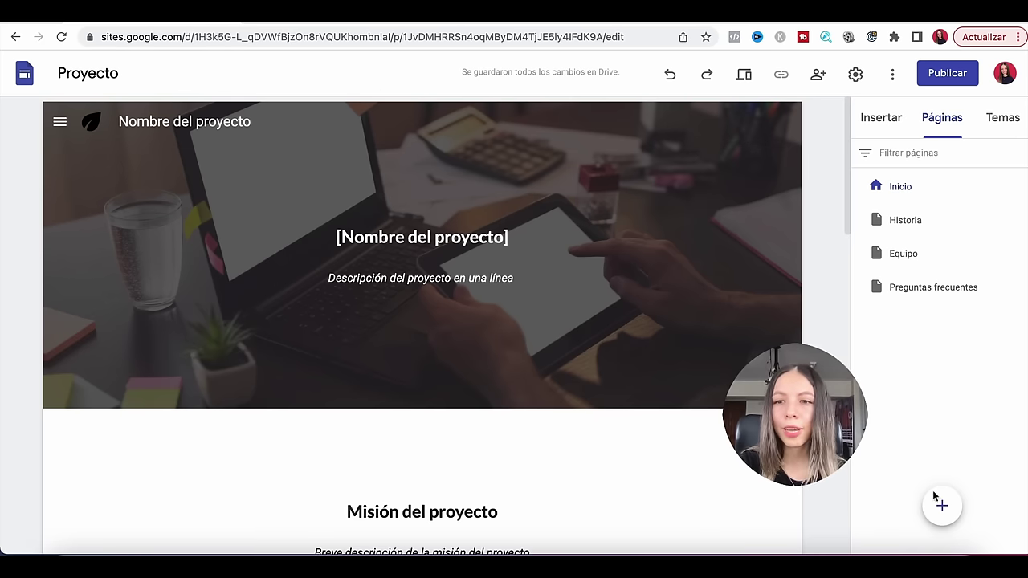
{"action": "mouse_move", "coordinate": [942, 506]}
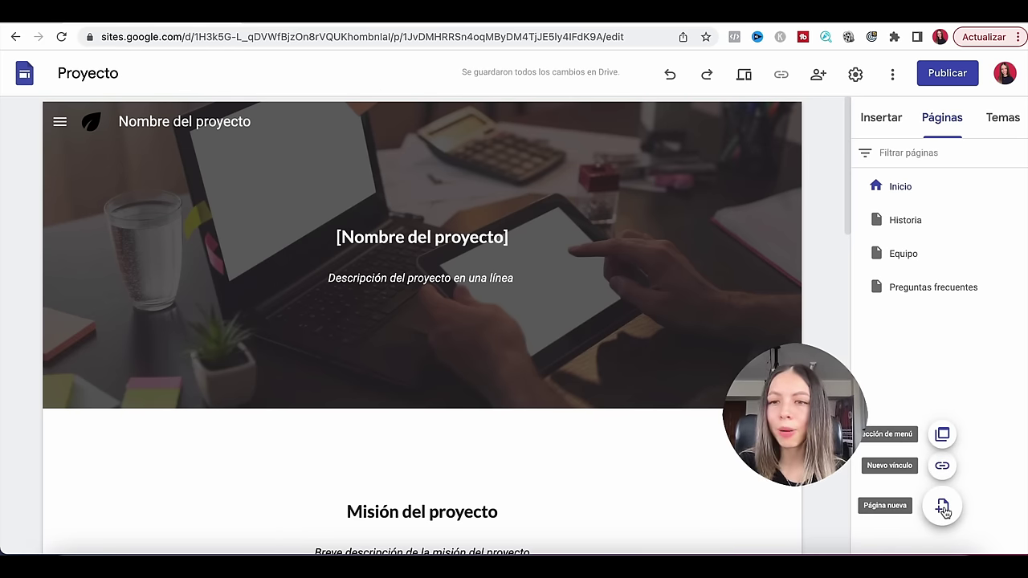
{"action": "left_click", "coordinate": [943, 507]}
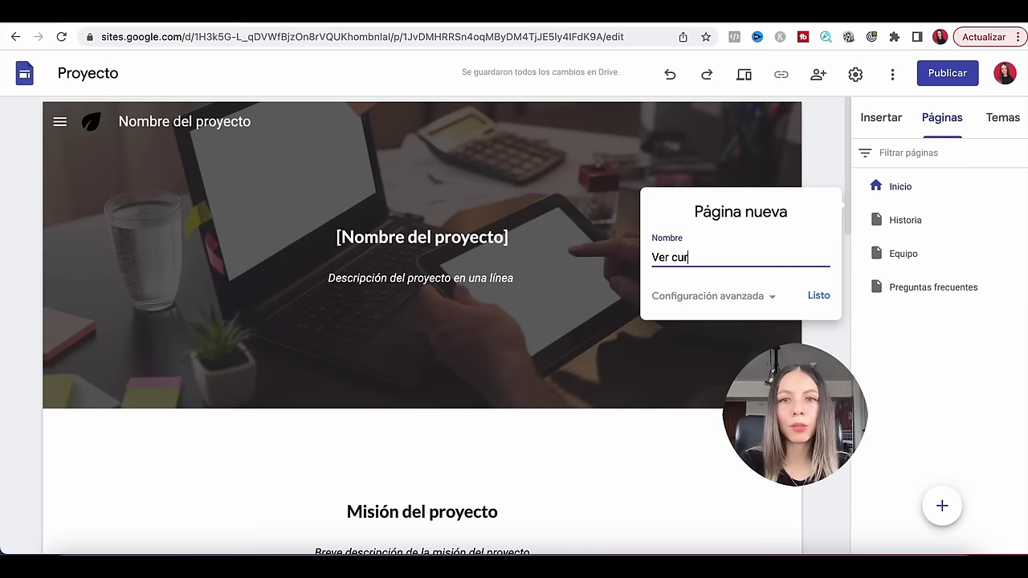
{"action": "type", "text": "Ver cursos online"}
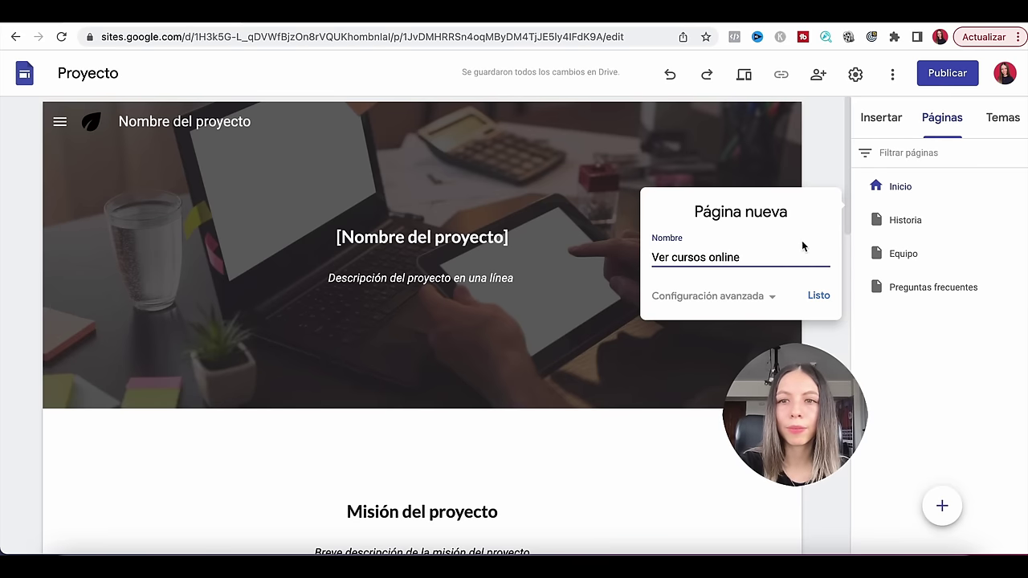
{"action": "left_click", "coordinate": [821, 298]}
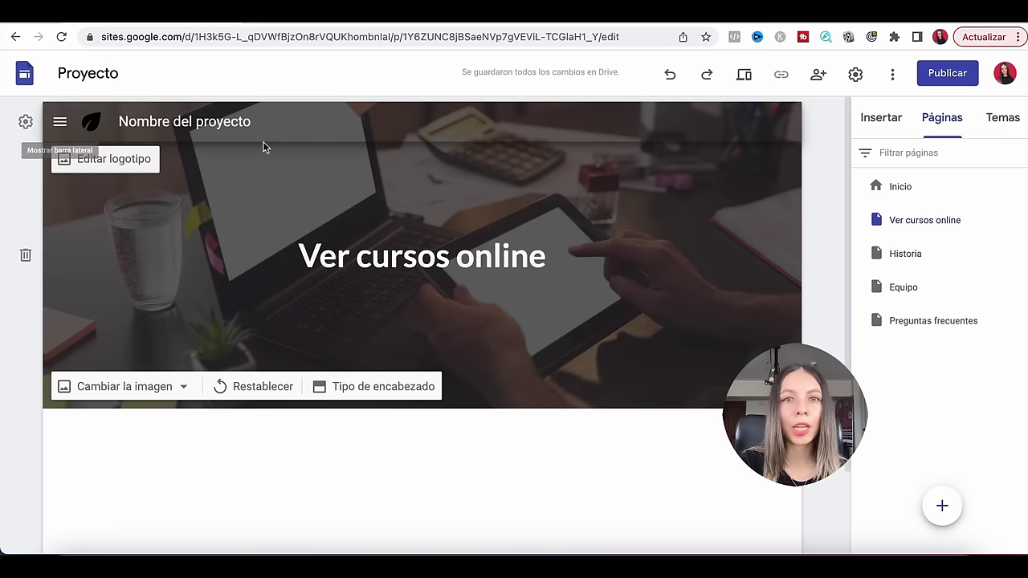
Set the site navigation mode to Superior so it runs across the top header
{"action": "left_click", "coordinate": [25, 123]}
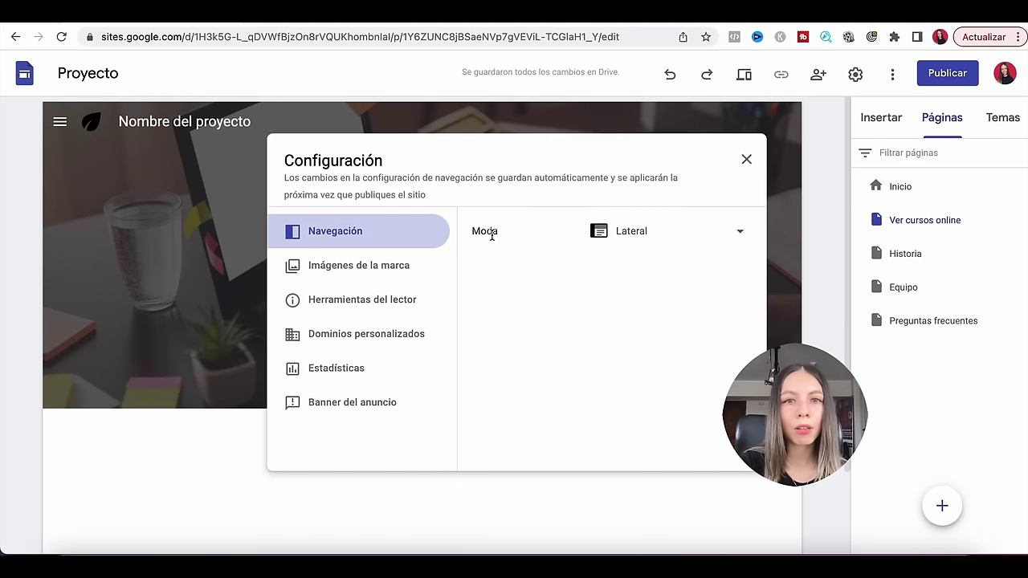
{"action": "left_click", "coordinate": [714, 232]}
{"action": "left_click", "coordinate": [664, 197]}
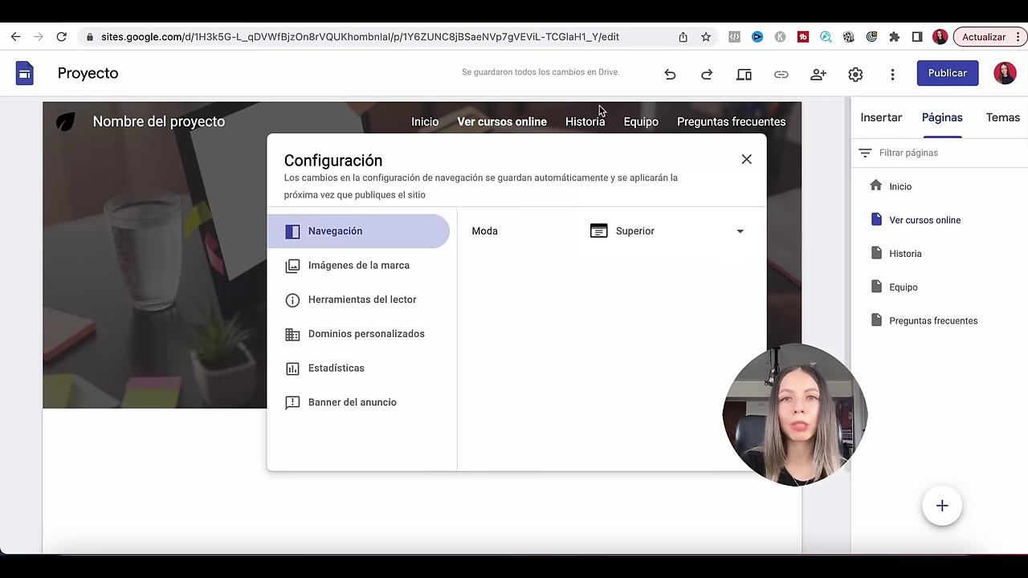
{"action": "left_click", "coordinate": [747, 159]}
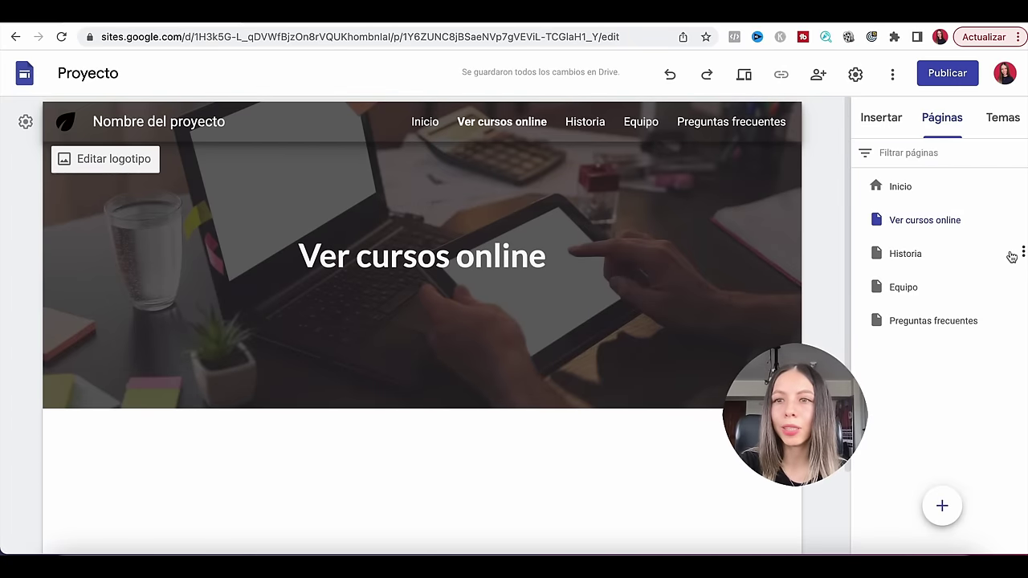
Delete the Historia, Equipo and Preguntas frecuentes pages
{"action": "left_click", "coordinate": [1024, 253]}
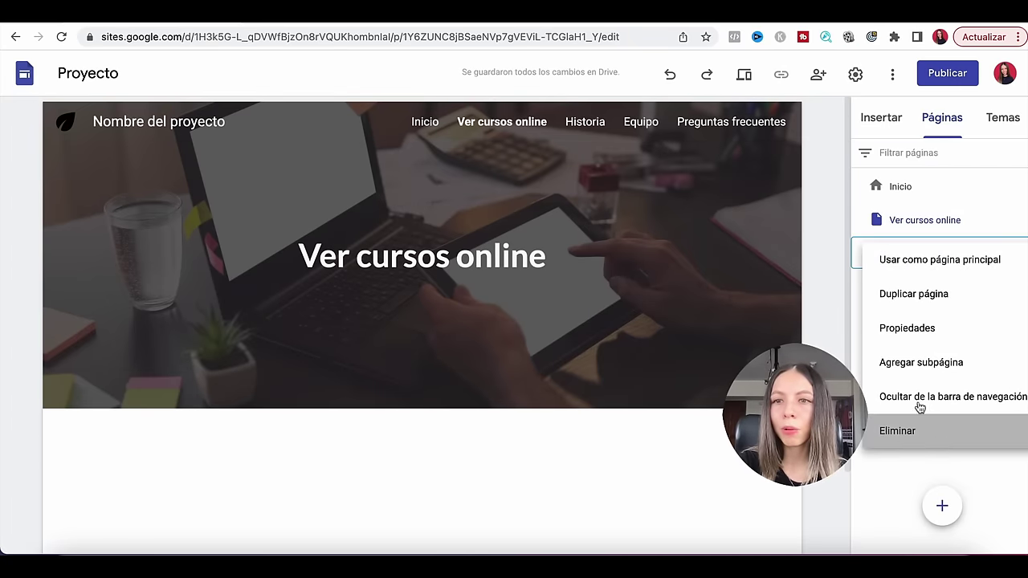
{"action": "key", "text": "Escape"}
{"action": "left_click", "coordinate": [1023, 253]}
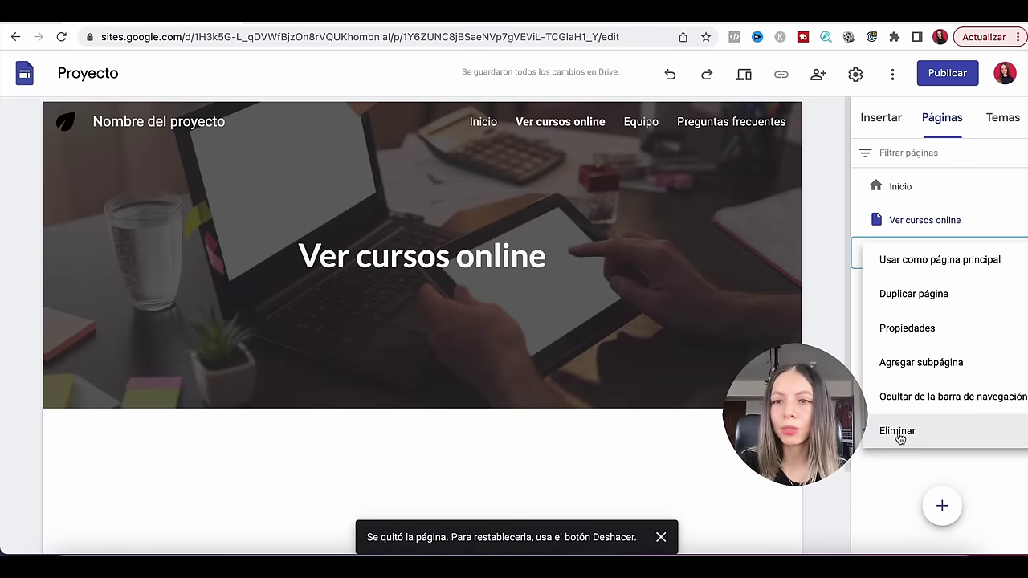
{"action": "left_click", "coordinate": [1023, 254]}
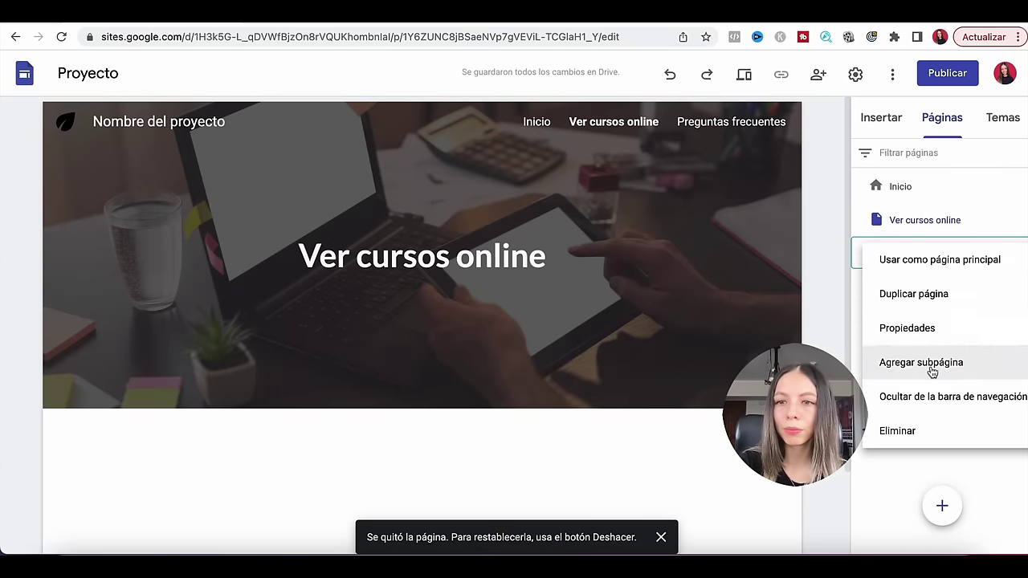
{"action": "left_click", "coordinate": [923, 435]}
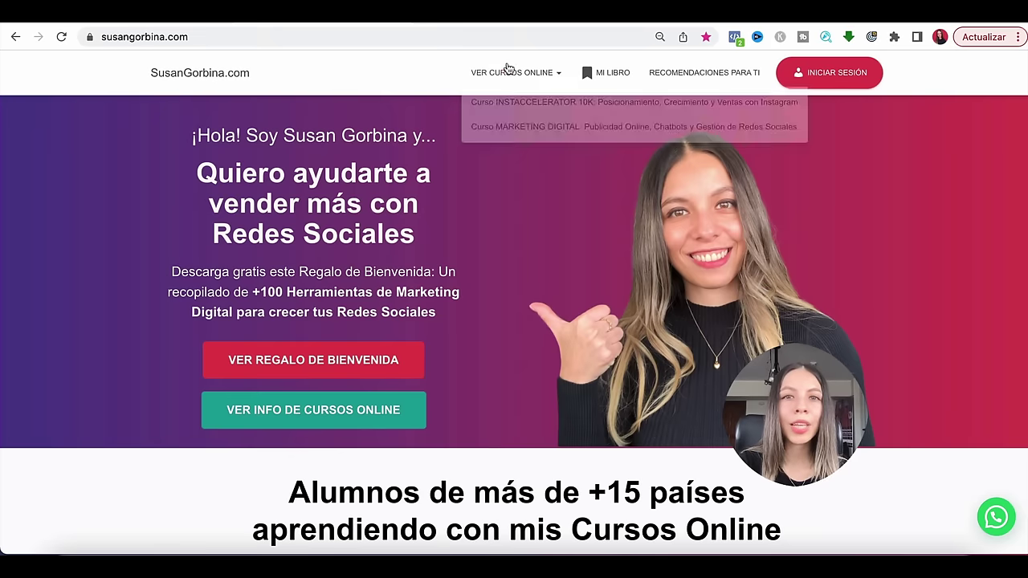
{"action": "scroll", "coordinate": [509, 75], "scroll_direction": "up", "scroll_amount": 5}
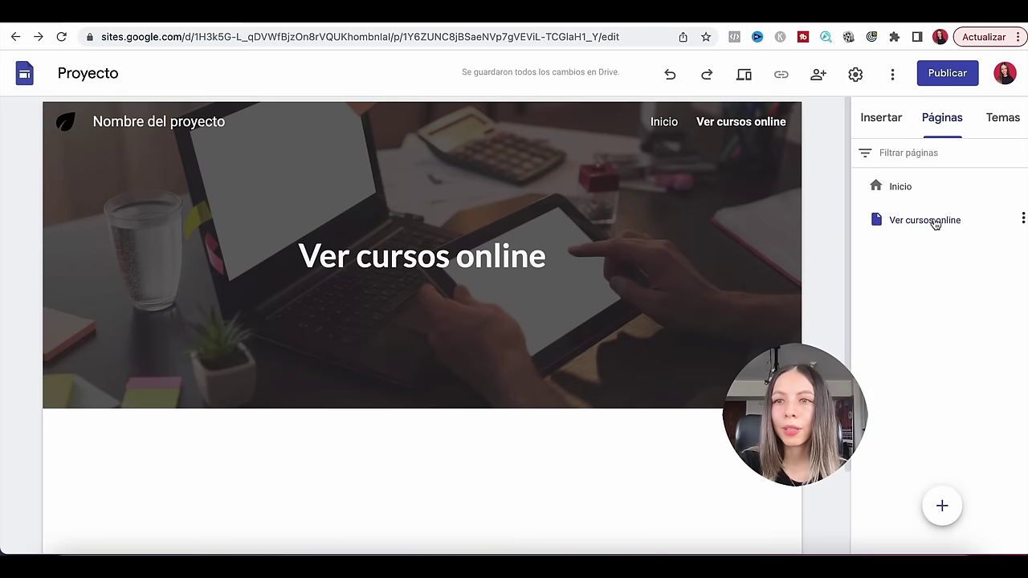
Add a 'Curso Instagram' subpage under Ver cursos online
{"action": "left_click", "coordinate": [1023, 219]}
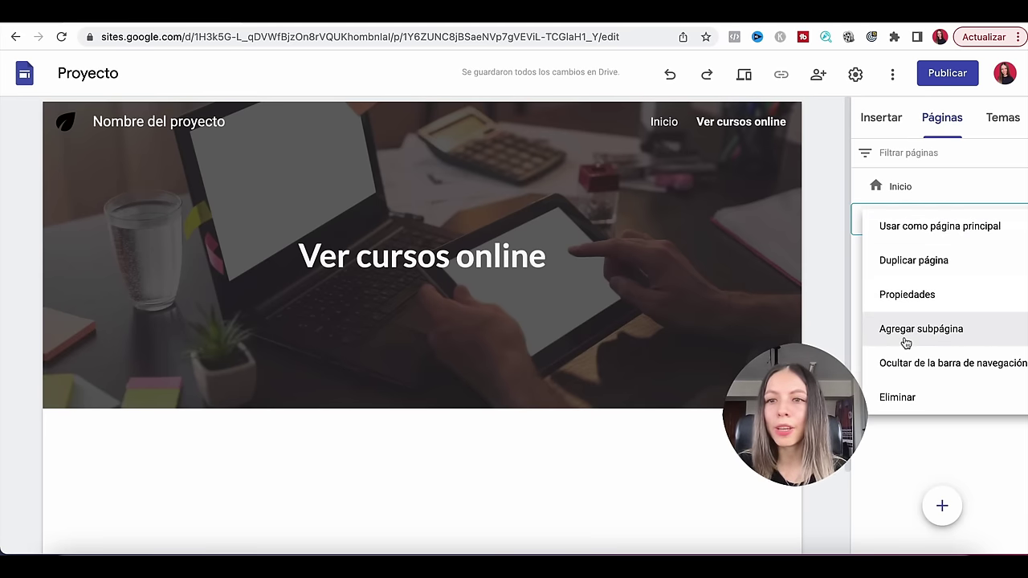
{"action": "left_click", "coordinate": [940, 341]}
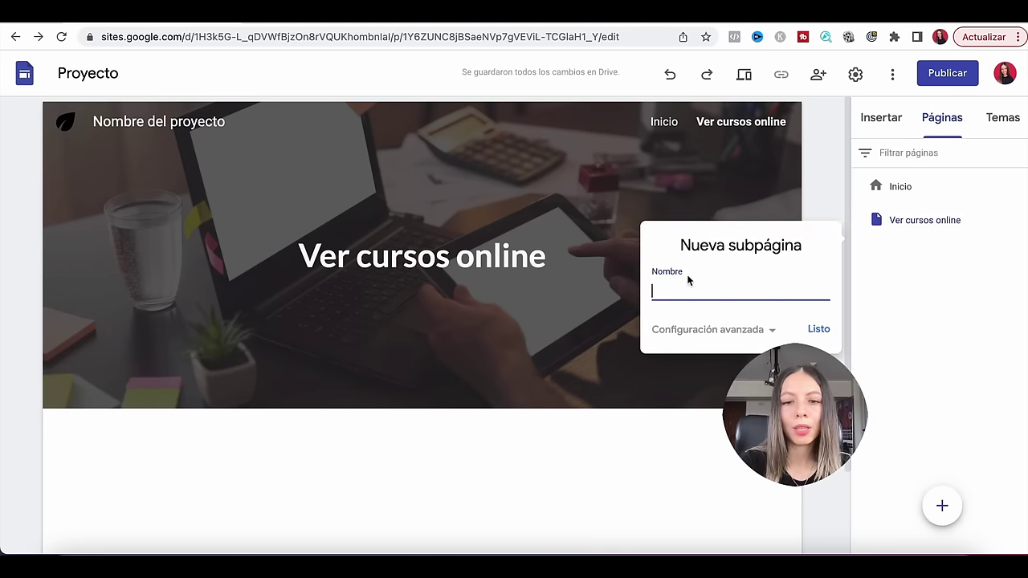
{"action": "type", "text": "Curso Inbs"}
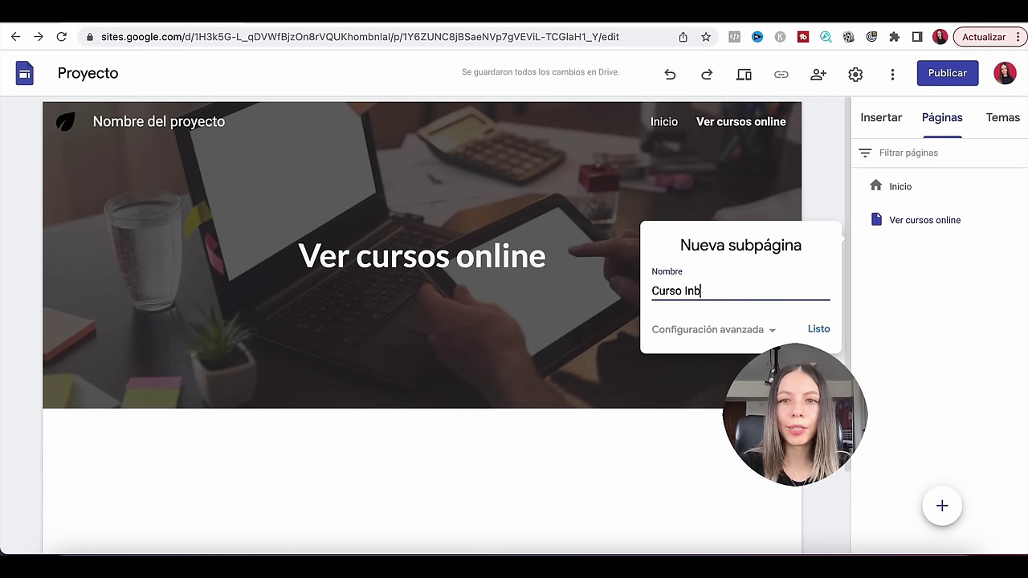
{"action": "type", "text": "m"}
{"action": "left_click", "coordinate": [817, 329]}
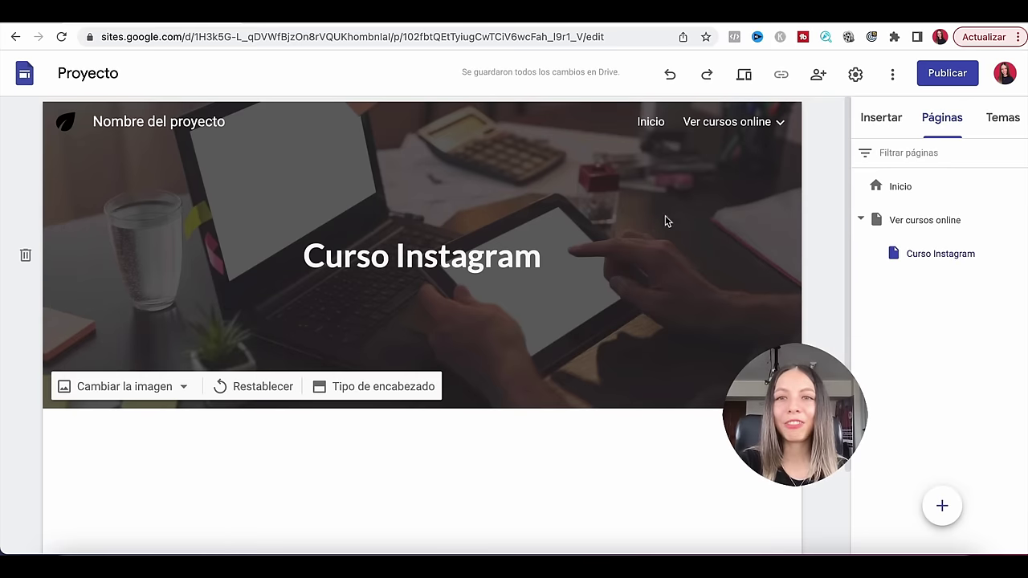
{"action": "mouse_move", "coordinate": [743, 126]}
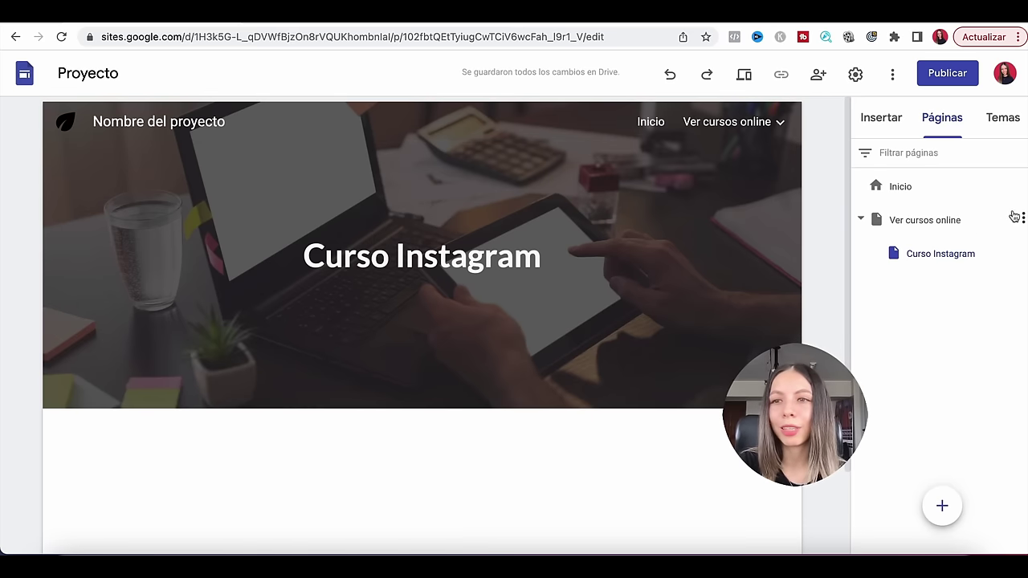
{"action": "left_click", "coordinate": [1019, 218]}
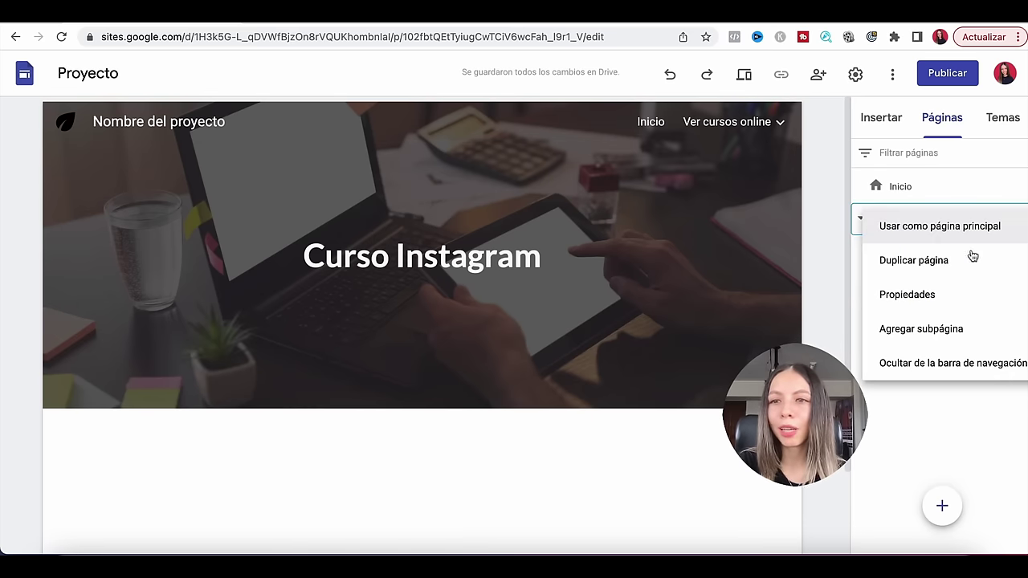
Add a second subpage 'Curso de Marketing Digital' under Ver cursos online
{"action": "left_click", "coordinate": [936, 328]}
{"action": "type", "text": "curs"}
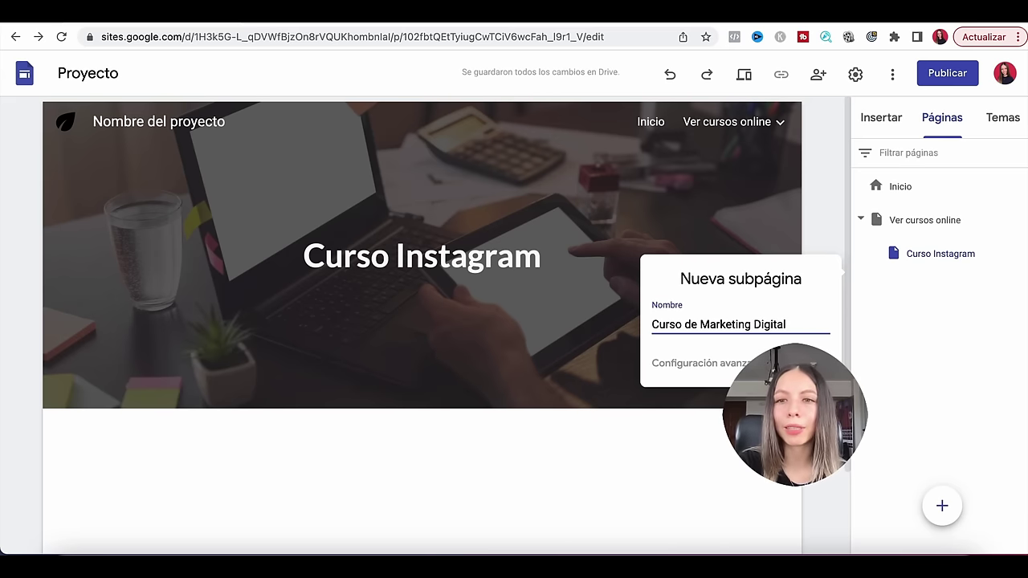
{"action": "key", "text": "Return"}
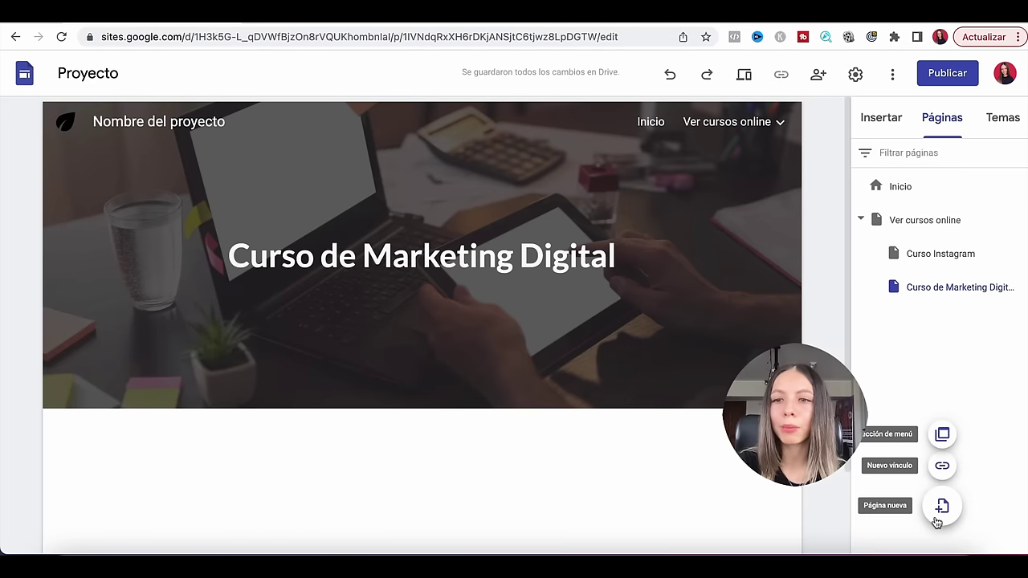
{"action": "left_click", "coordinate": [940, 512]}
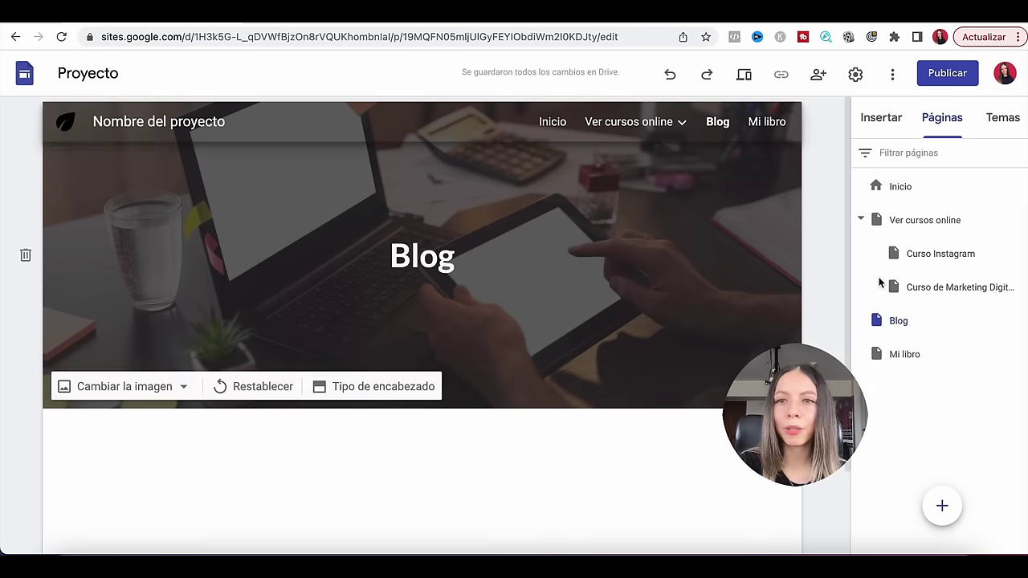
Move Mi libro ahead of Blog in the page order, then return to the Inicio page
{"action": "left_click_drag", "start_coordinate": [934, 353], "coordinate": [918, 306]}
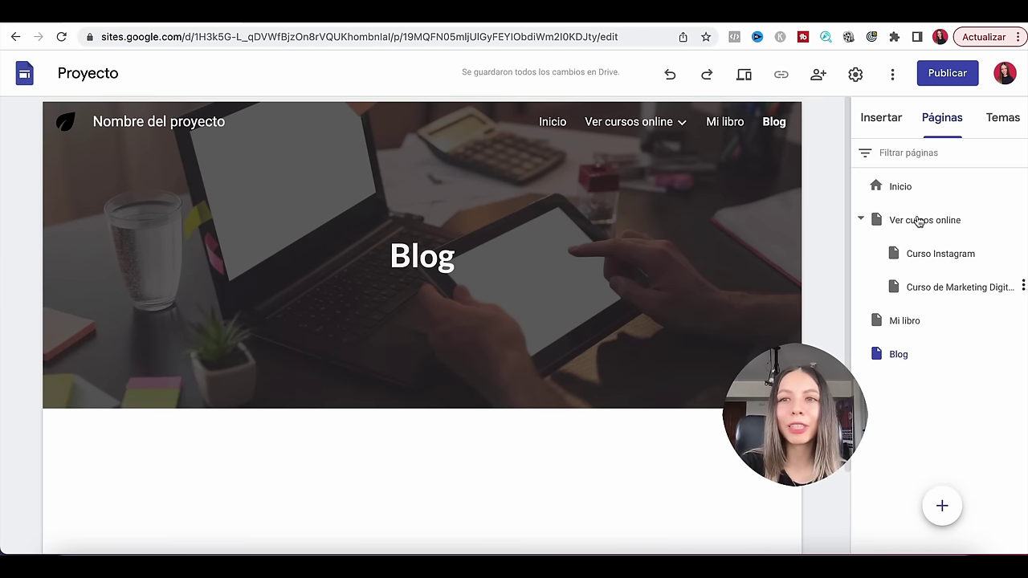
{"action": "left_click", "coordinate": [551, 122]}
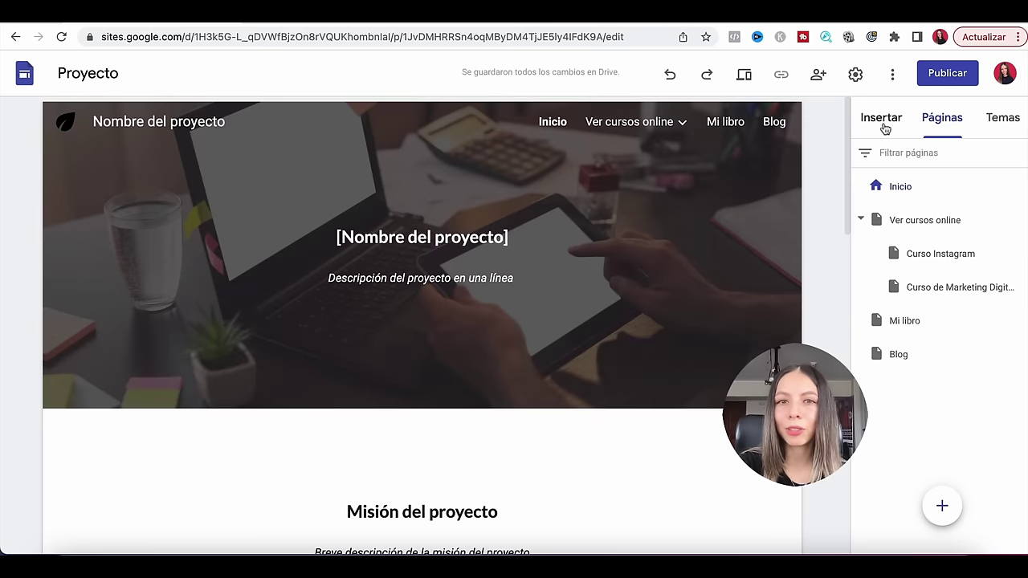
Show the Insertar panel on Inicio and open the header's navigation settings
{"action": "left_click", "coordinate": [883, 120]}
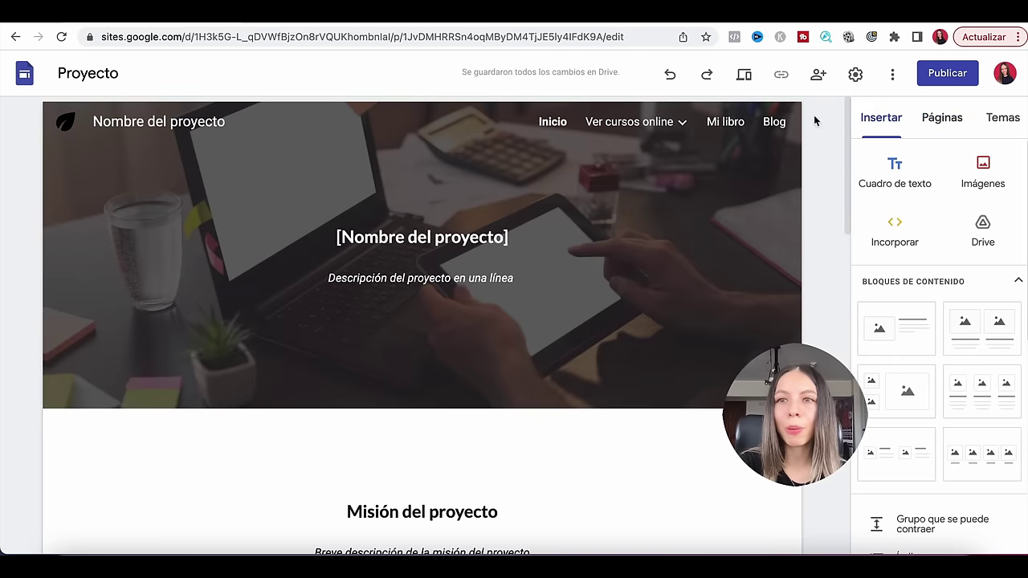
{"action": "scroll", "coordinate": [408, 316], "scroll_direction": "down", "scroll_amount": 1}
{"action": "scroll", "coordinate": [406, 314], "scroll_direction": "up", "scroll_amount": 1}
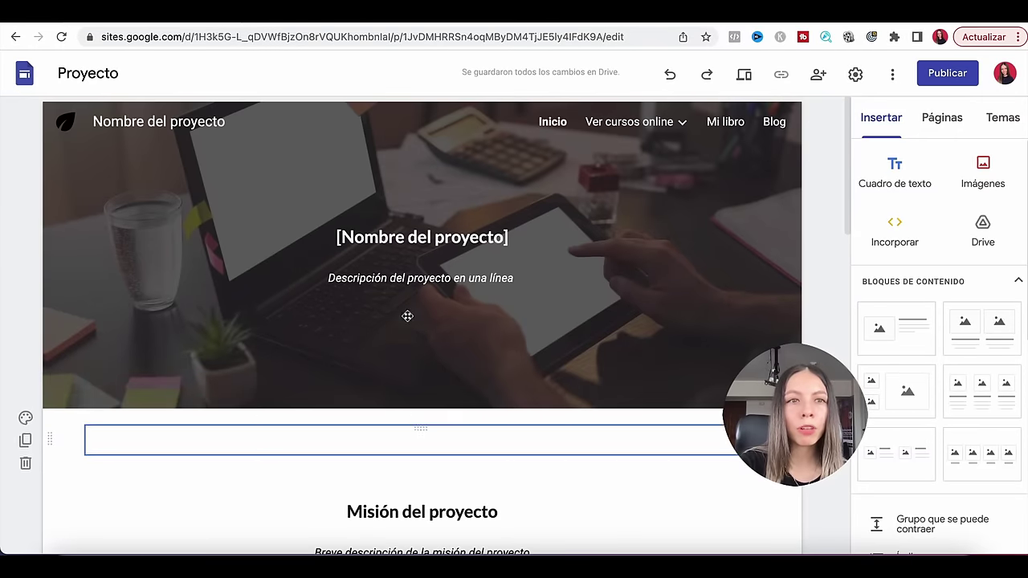
{"action": "mouse_move", "coordinate": [68, 128]}
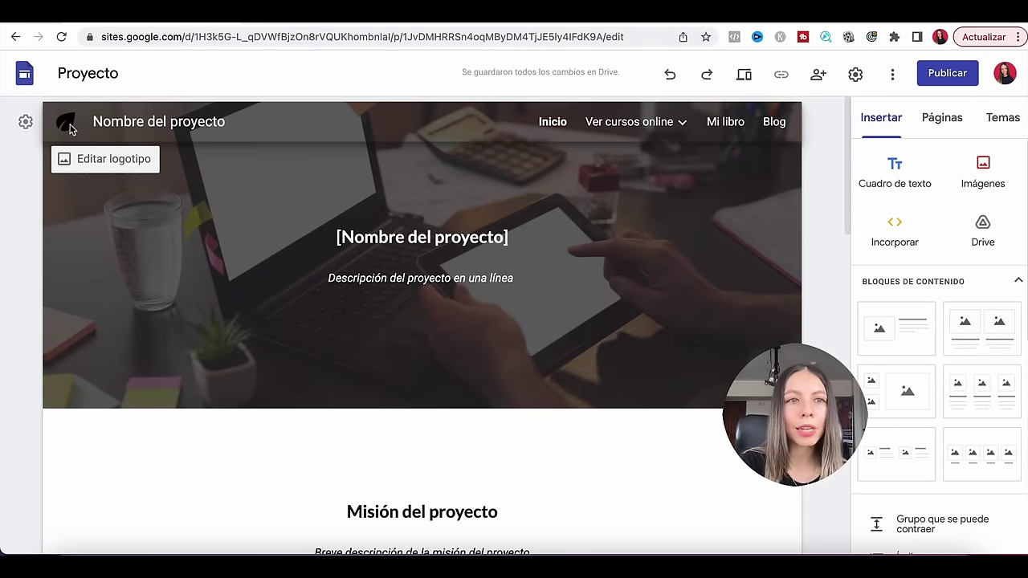
{"action": "left_click", "coordinate": [26, 124]}
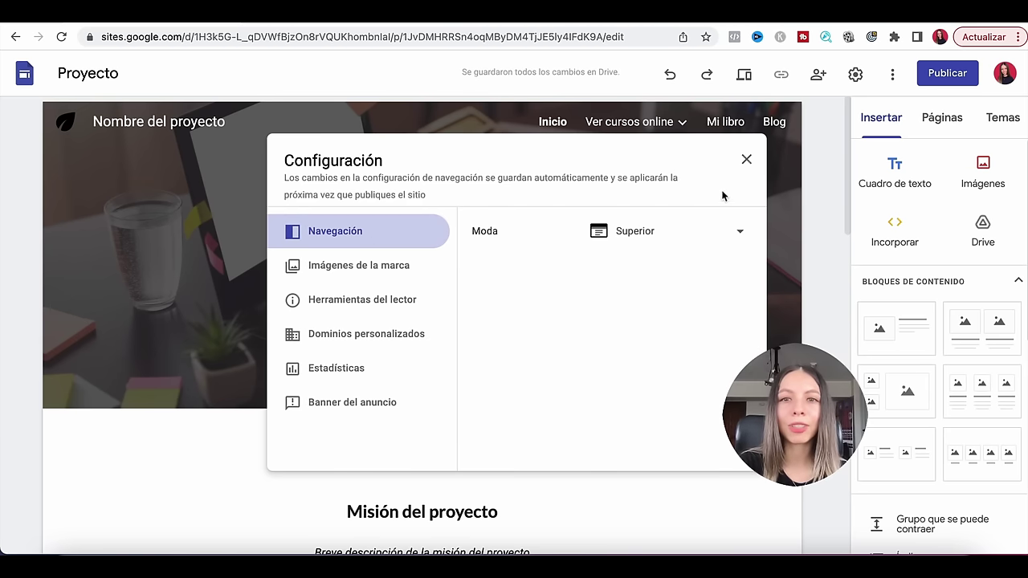
Set the site navigation mode to Superior so the menu runs across the top
{"action": "left_click", "coordinate": [740, 239]}
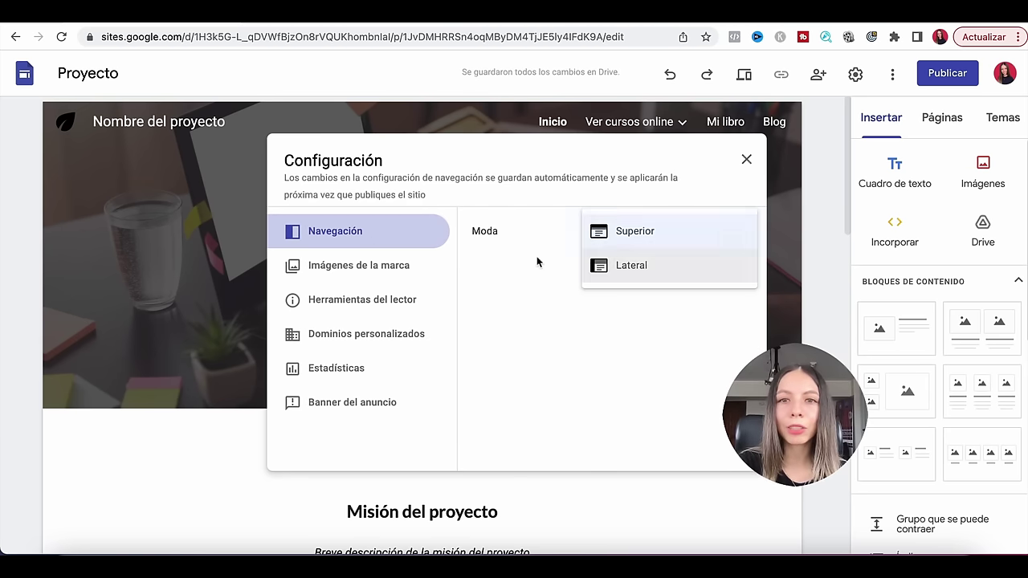
{"action": "left_click", "coordinate": [640, 269]}
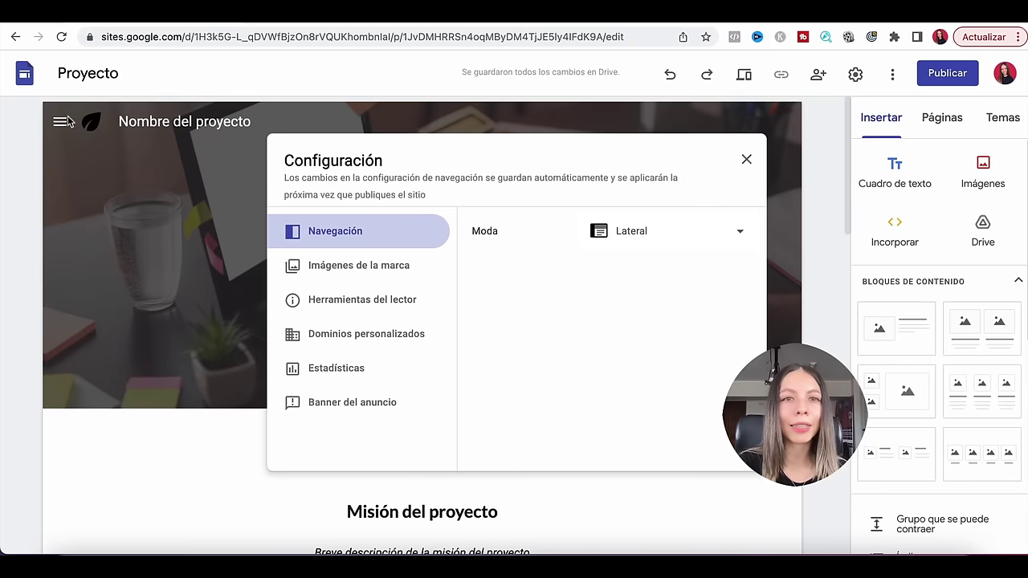
{"action": "left_click", "coordinate": [713, 232]}
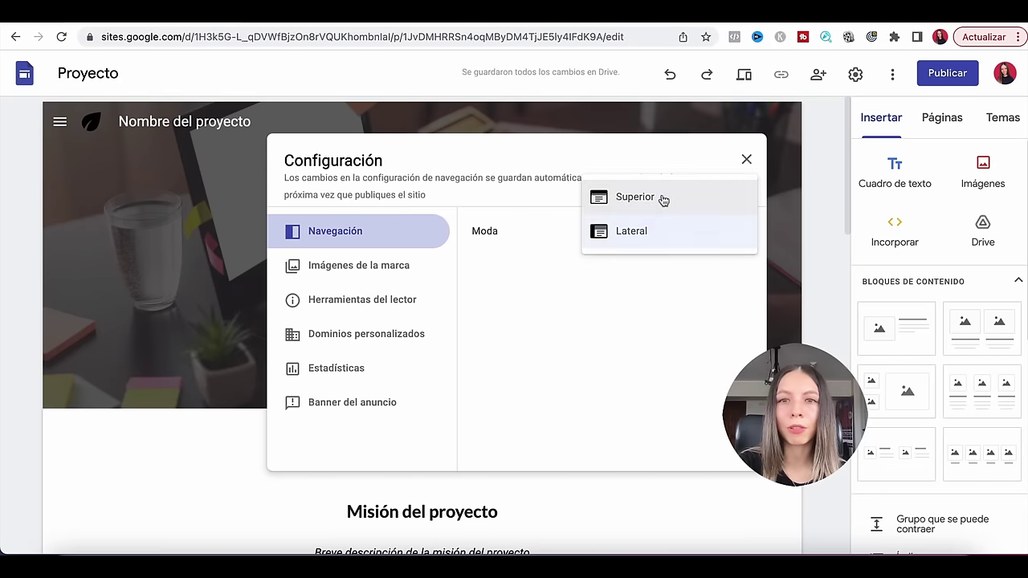
{"action": "left_click", "coordinate": [664, 199]}
Under Brand images, delete the leaf logo and upload the red GS logo
{"action": "left_click", "coordinate": [336, 266]}
{"action": "scroll", "coordinate": [657, 290], "scroll_direction": "down", "scroll_amount": 1}
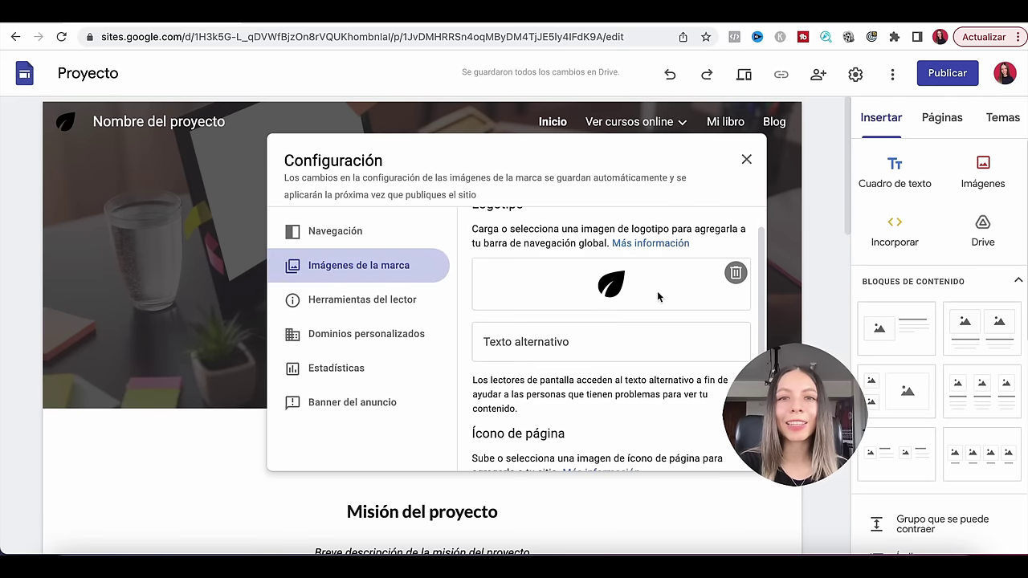
{"action": "scroll", "coordinate": [657, 290], "scroll_direction": "up", "scroll_amount": 1}
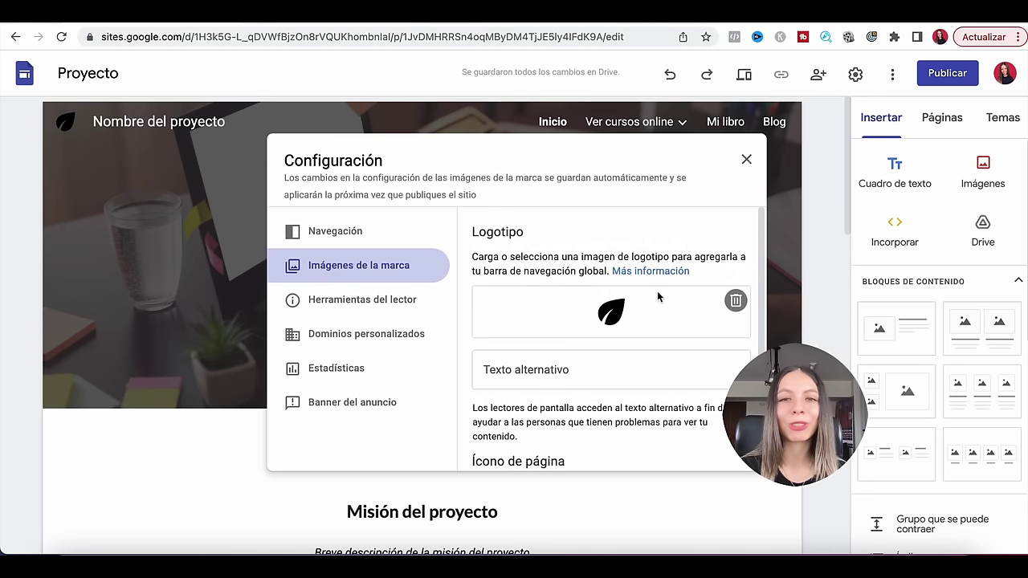
{"action": "scroll", "coordinate": [658, 291], "scroll_direction": "down", "scroll_amount": 4}
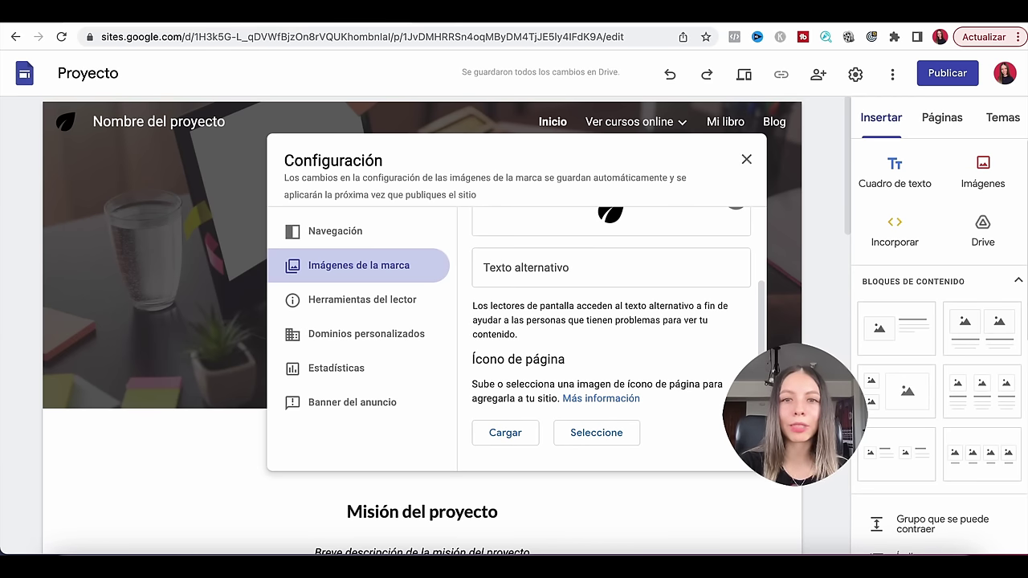
{"action": "scroll", "coordinate": [730, 367], "scroll_direction": "up", "scroll_amount": 4}
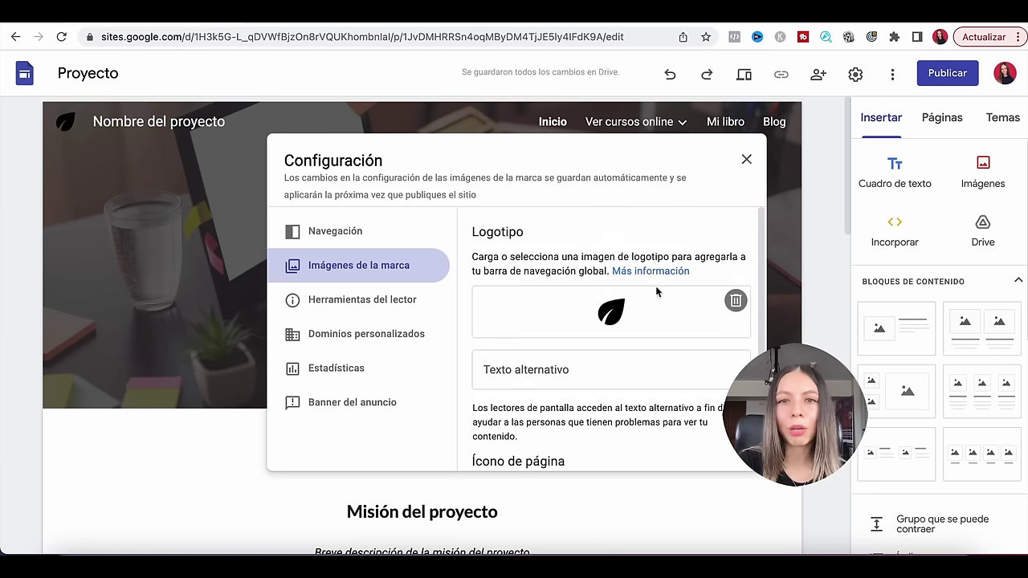
{"action": "scroll", "coordinate": [647, 302], "scroll_direction": "down", "scroll_amount": 1}
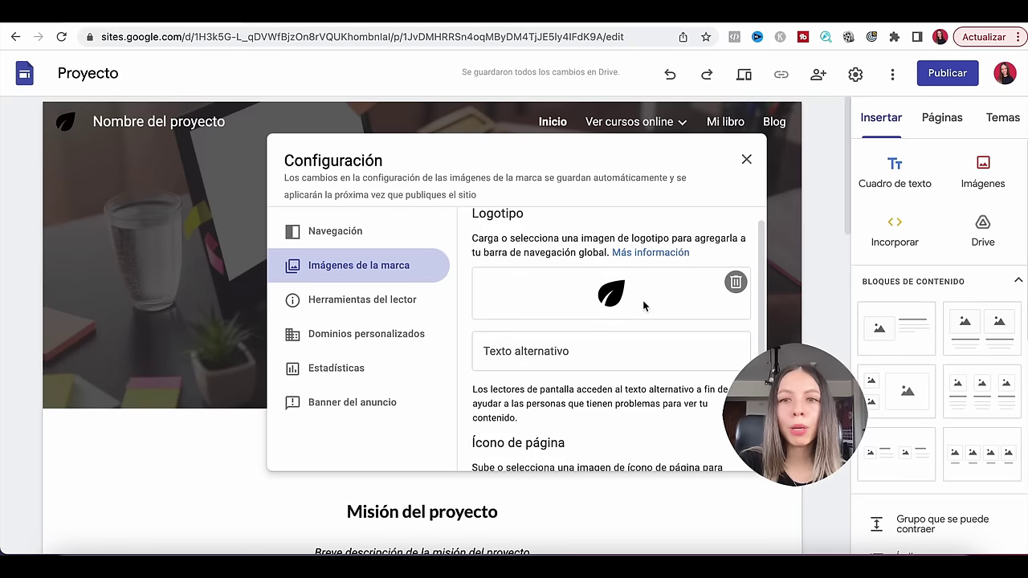
{"action": "scroll", "coordinate": [646, 305], "scroll_direction": "up", "scroll_amount": 1}
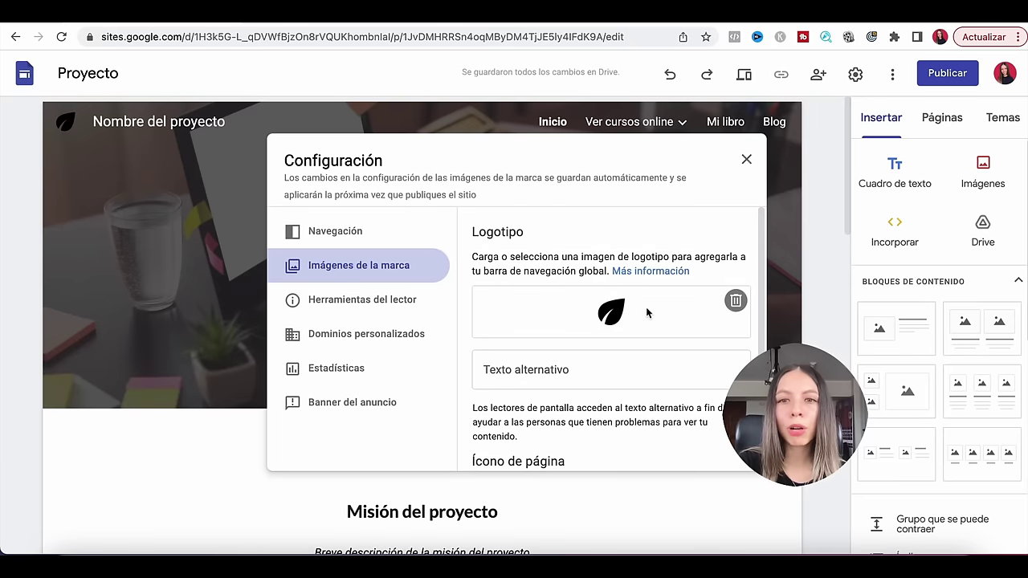
{"action": "left_click", "coordinate": [735, 304]}
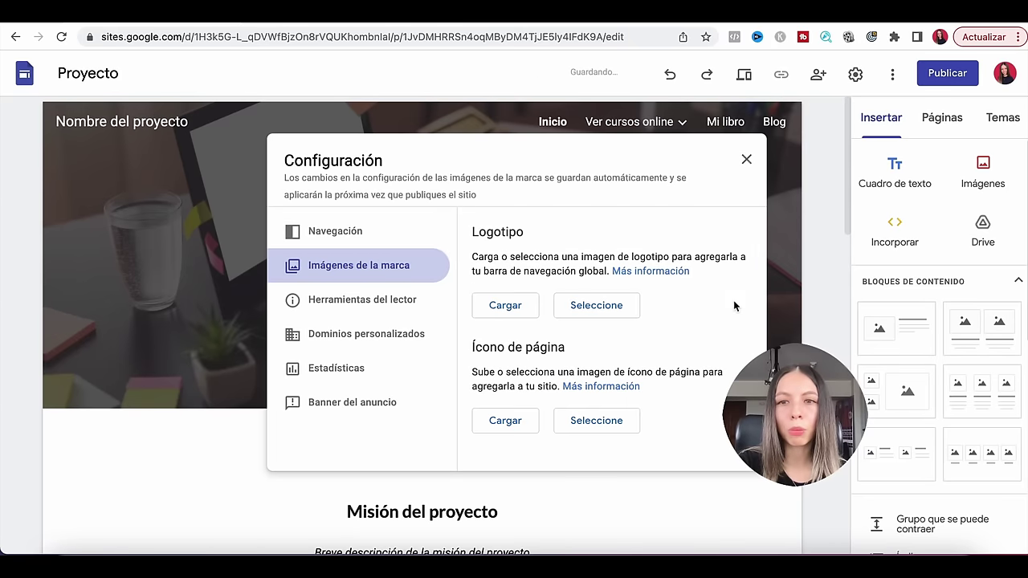
{"action": "left_click", "coordinate": [500, 317]}
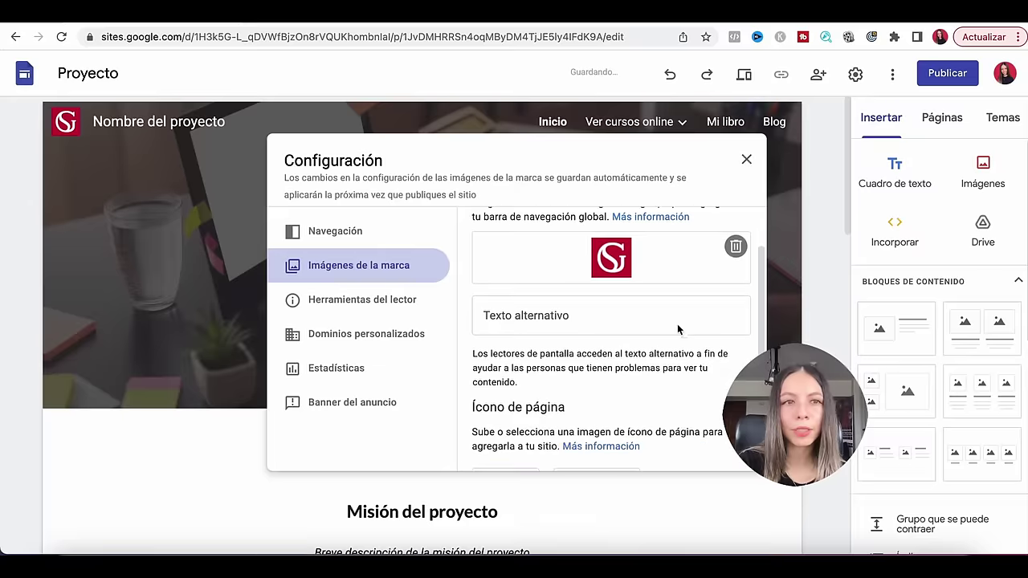
{"action": "scroll", "coordinate": [677, 323], "scroll_direction": "down", "scroll_amount": 3}
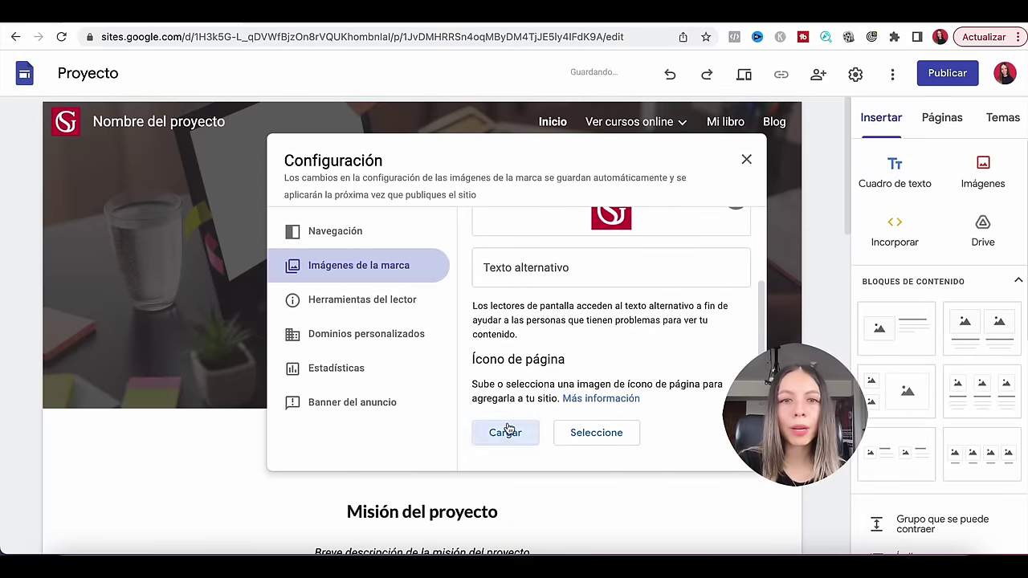
{"action": "scroll", "coordinate": [367, 294], "scroll_direction": "down", "scroll_amount": 5}
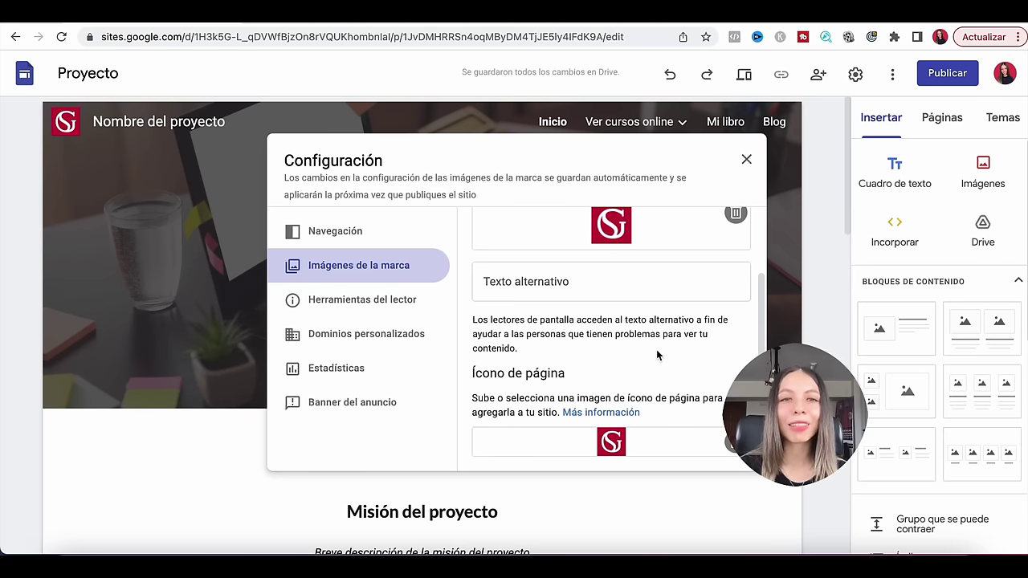
{"action": "left_click", "coordinate": [388, 337]}
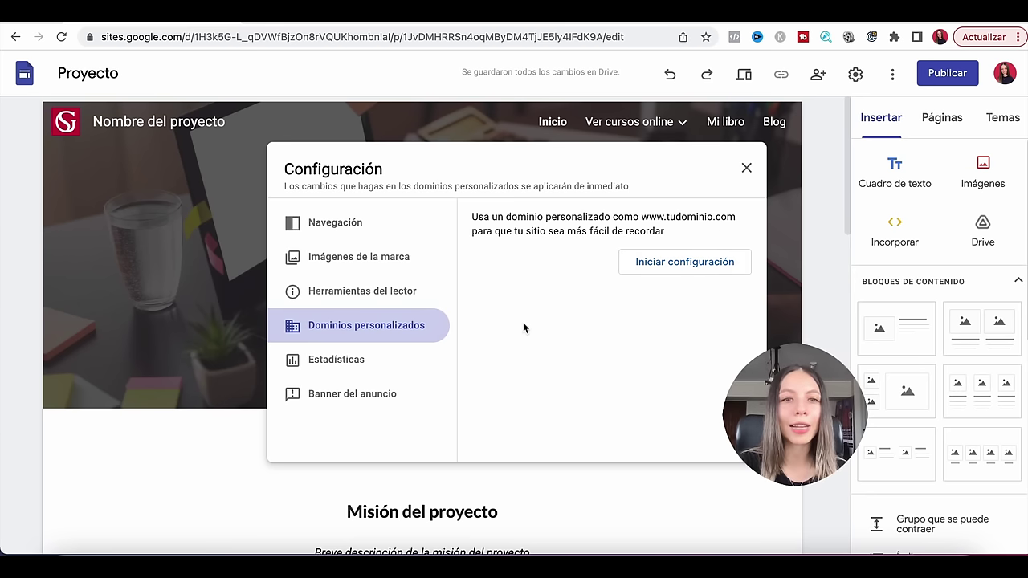
Review the Estadísticas and Banner del anuncio settings, then close Settings
{"action": "left_click", "coordinate": [337, 360]}
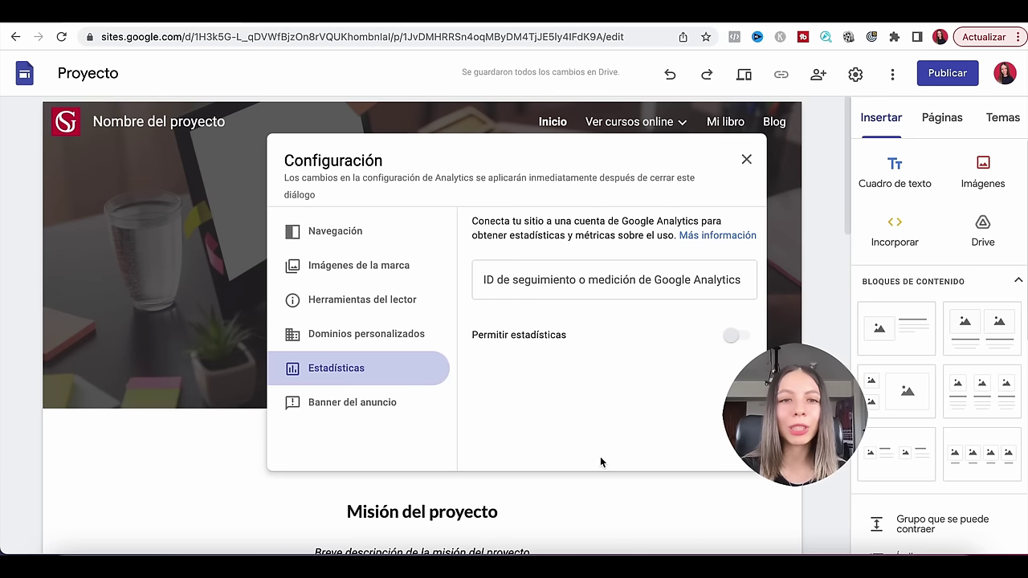
{"action": "left_click", "coordinate": [353, 401]}
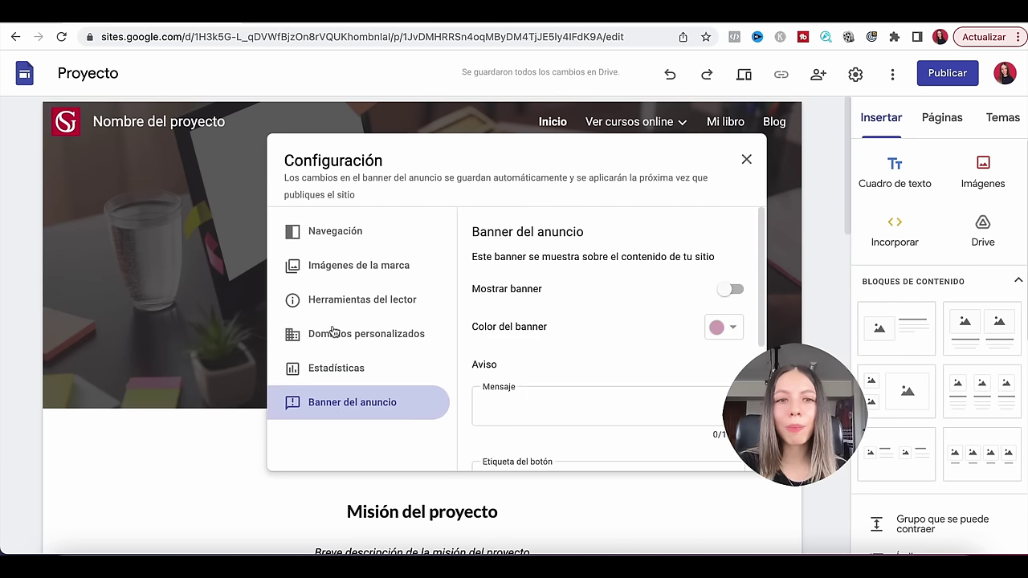
{"action": "left_click", "coordinate": [746, 159]}
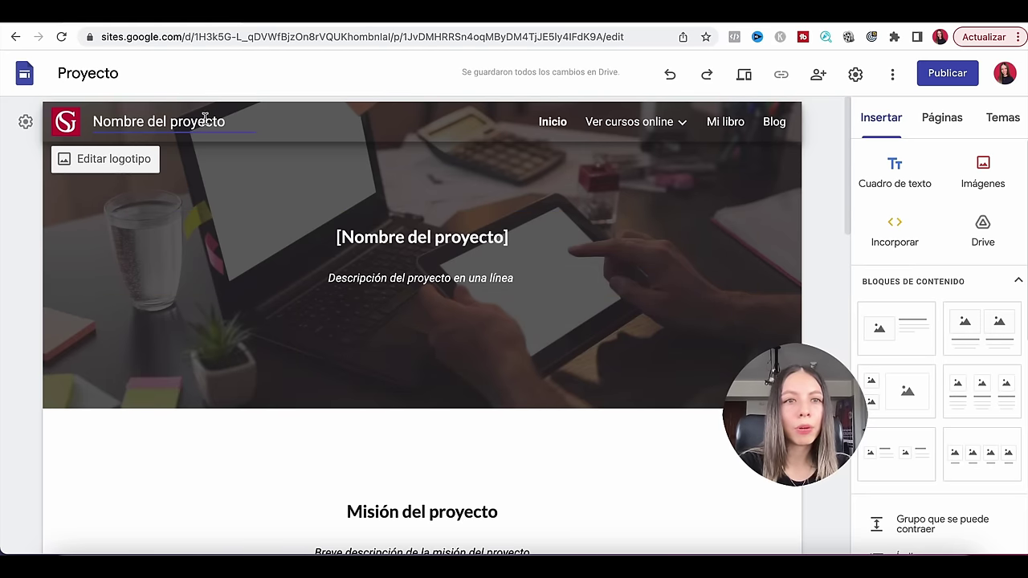
Replace the placeholder site title in the header with Susangorbina.com
{"action": "left_click_drag", "start_coordinate": [232, 121], "coordinate": [112, 121]}
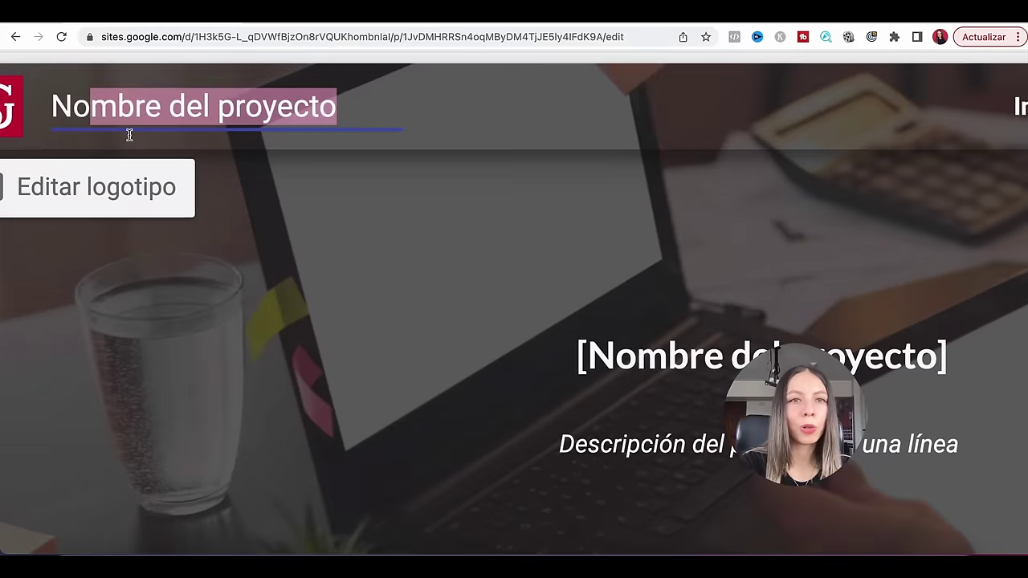
{"action": "key", "text": "BackSpace"}
{"action": "key", "text": "BackSpace"}
{"action": "key", "text": "BackSpace"}
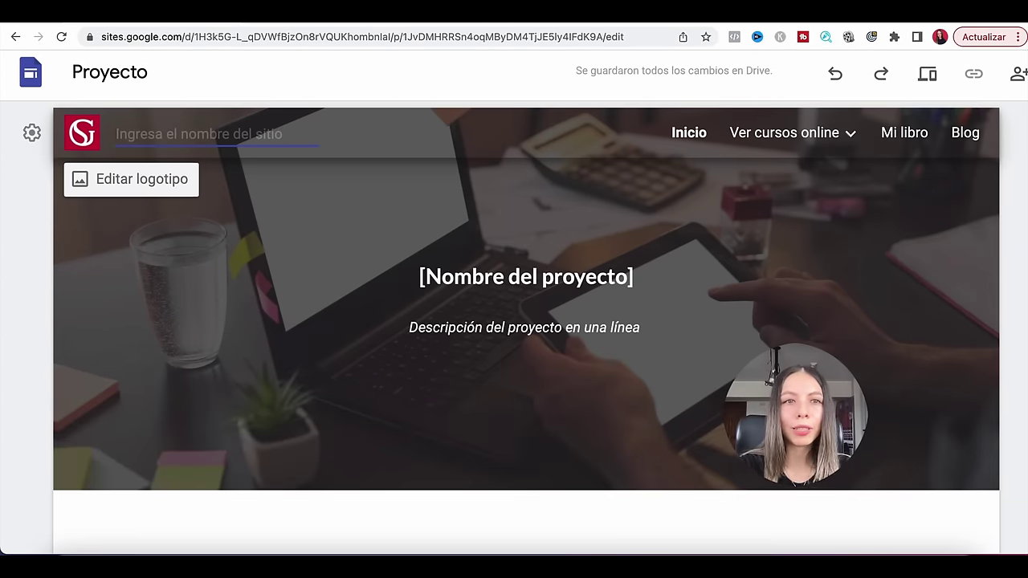
{"action": "type", "text": "Susangorbina.com"}
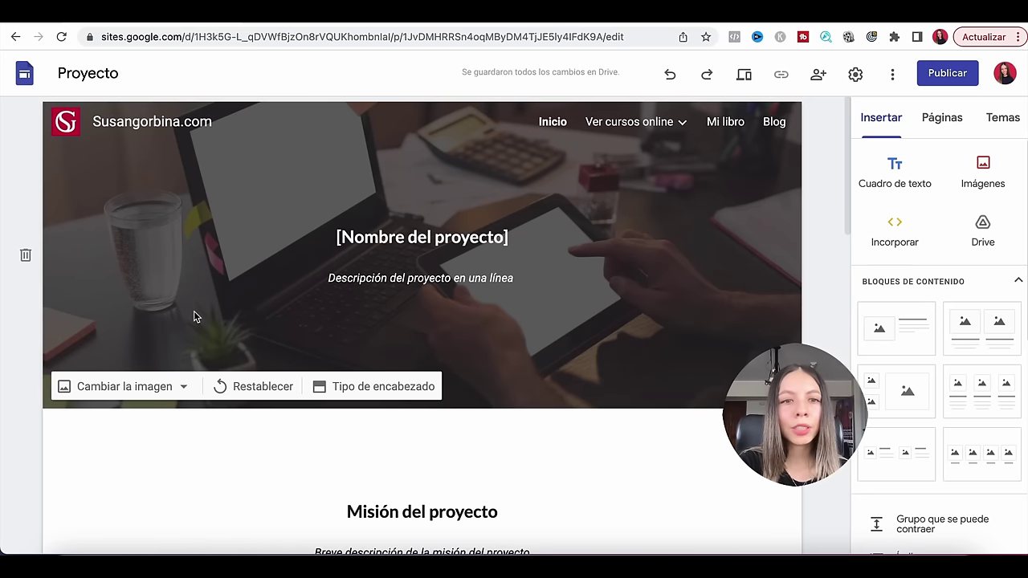
Upload a desktop screenshot from Escritorio as the header background image
{"action": "left_click", "coordinate": [115, 389]}
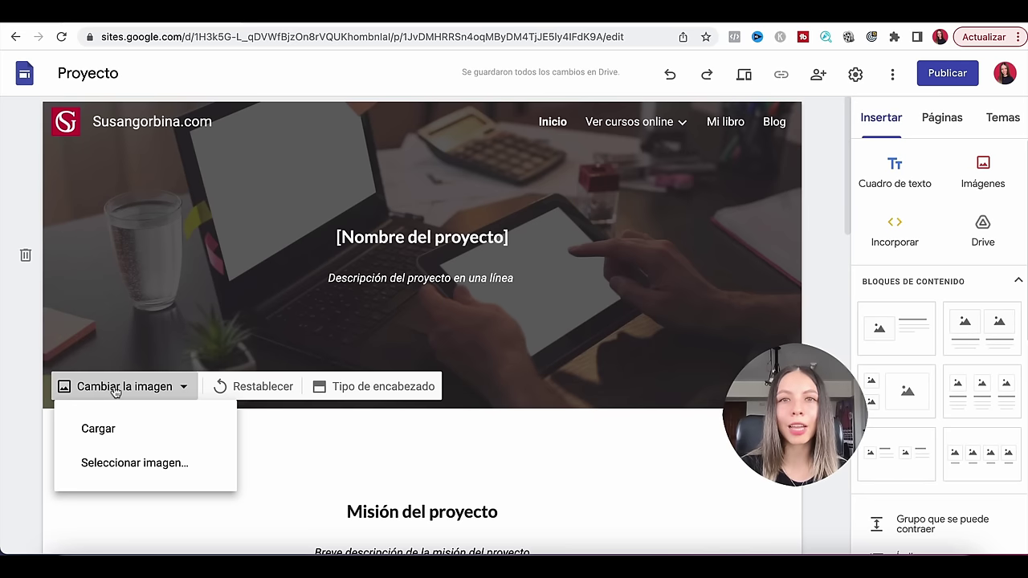
{"action": "left_click", "coordinate": [97, 428]}
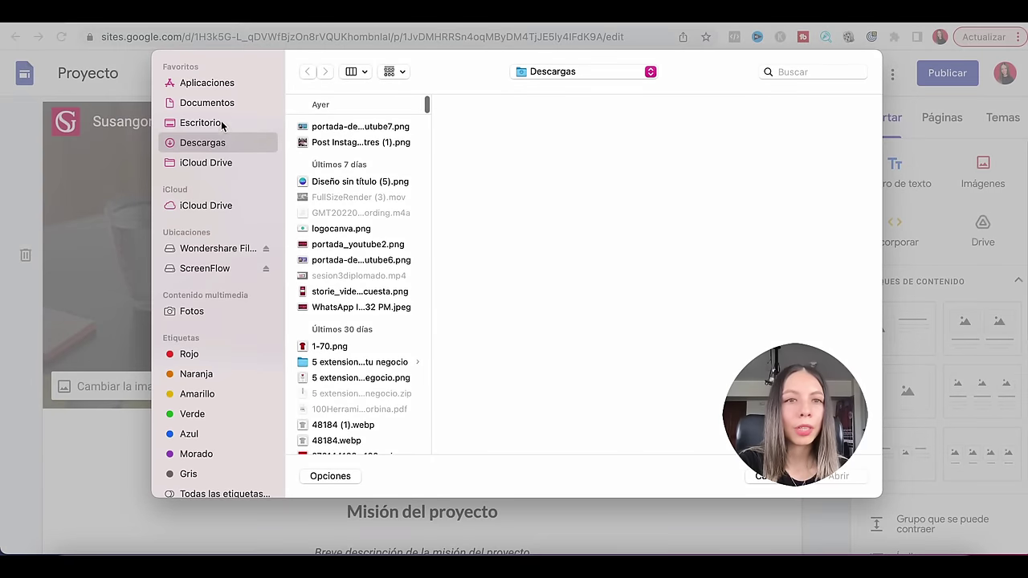
{"action": "left_click", "coordinate": [222, 125]}
{"action": "scroll", "coordinate": [358, 269], "scroll_direction": "down", "scroll_amount": 5}
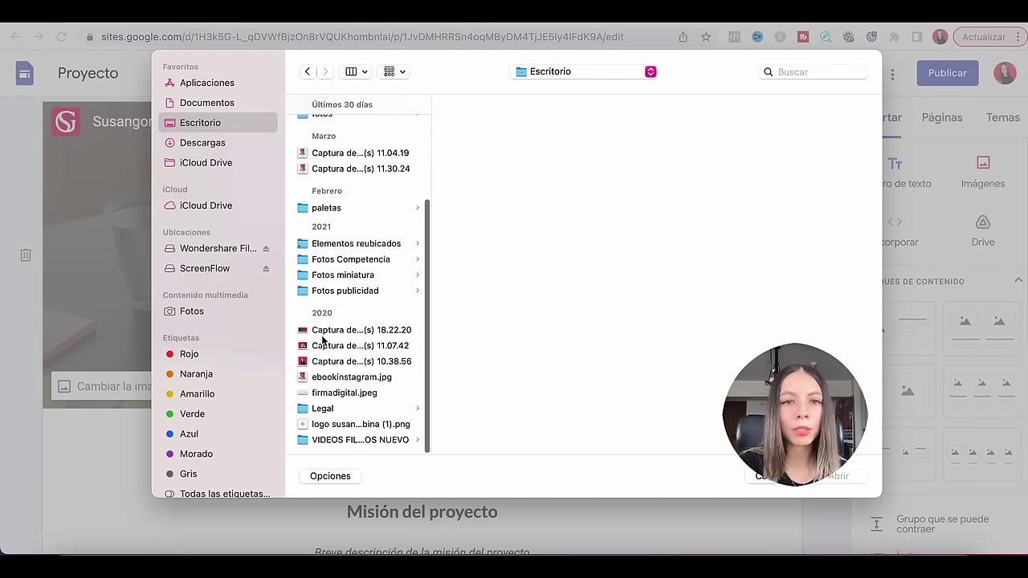
{"action": "double_click", "coordinate": [322, 340]}
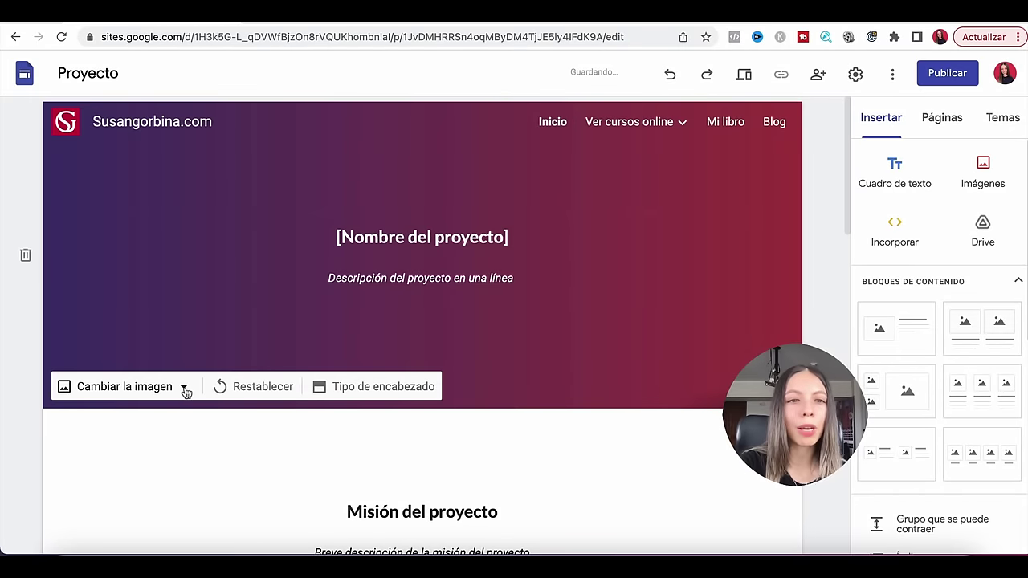
Search web images for 'marketing digital' as an alternative header image, then close the picker
{"action": "left_click", "coordinate": [185, 389]}
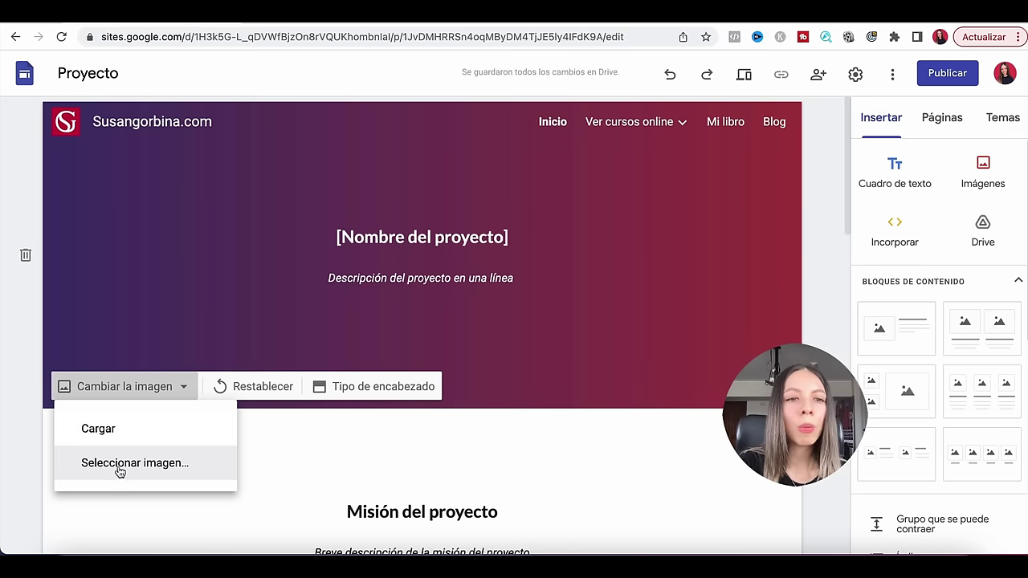
{"action": "left_click", "coordinate": [119, 472]}
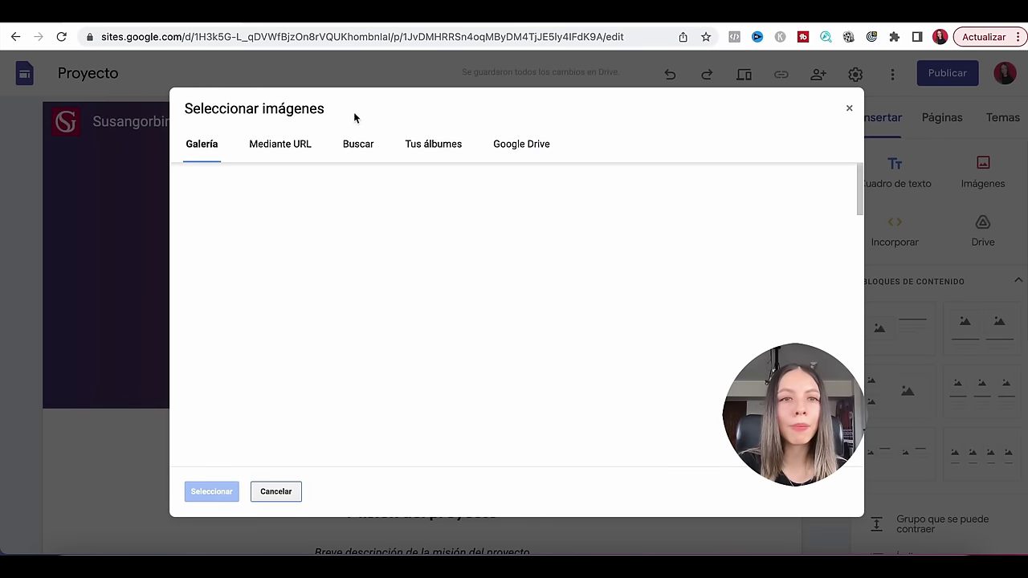
{"action": "left_click", "coordinate": [360, 147]}
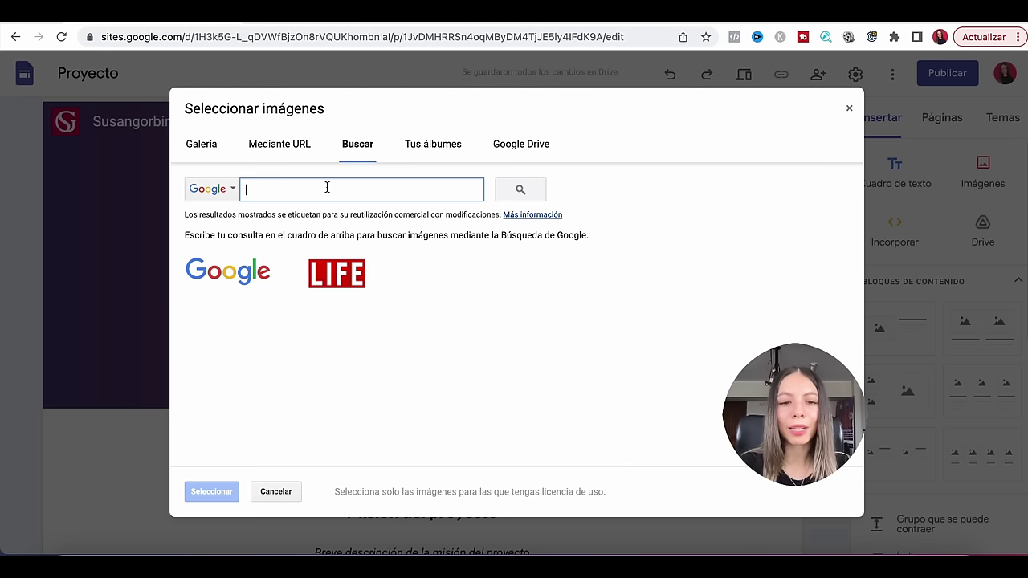
{"action": "type", "text": "marketing digital"}
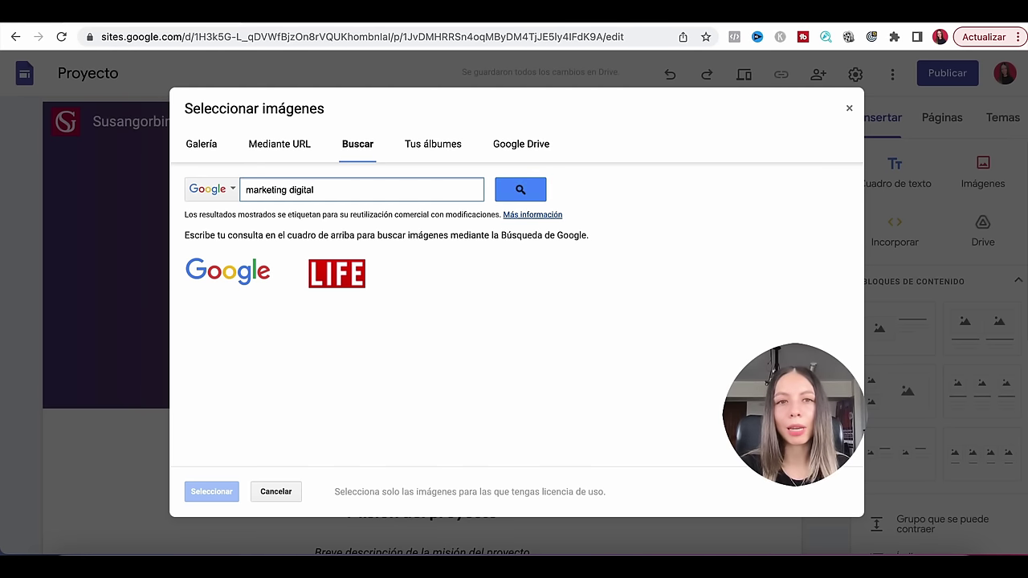
{"action": "left_click", "coordinate": [520, 190]}
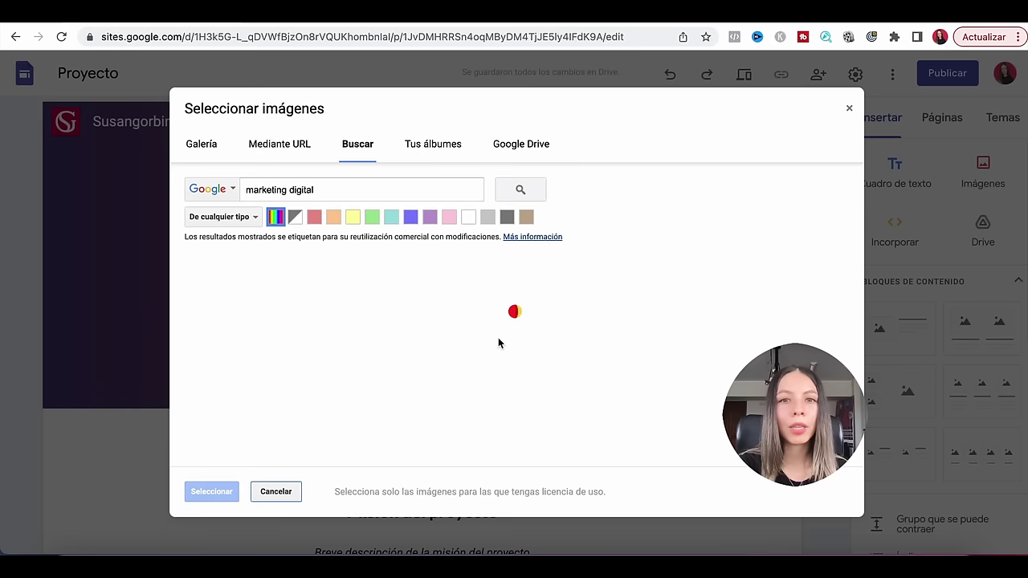
{"action": "scroll", "coordinate": [500, 344], "scroll_direction": "down", "scroll_amount": 3}
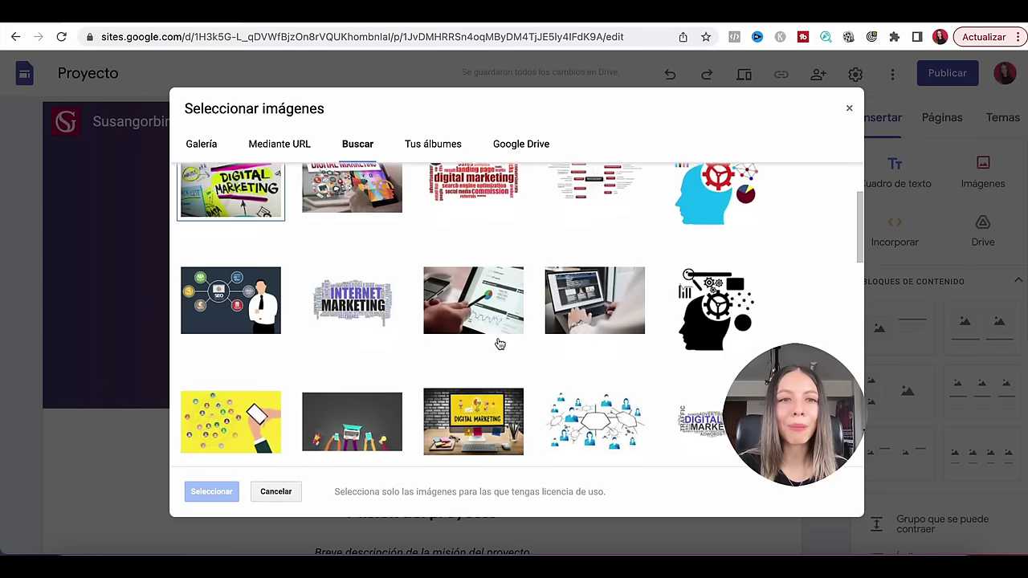
{"action": "scroll", "coordinate": [500, 344], "scroll_direction": "down", "scroll_amount": 1}
{"action": "scroll", "coordinate": [498, 344], "scroll_direction": "up", "scroll_amount": 5}
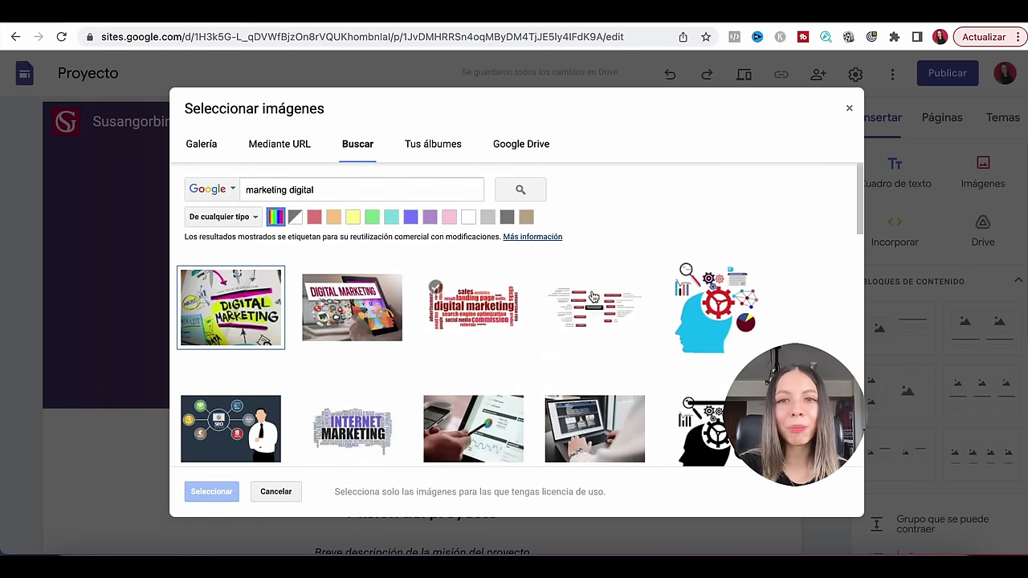
{"action": "left_click", "coordinate": [849, 108]}
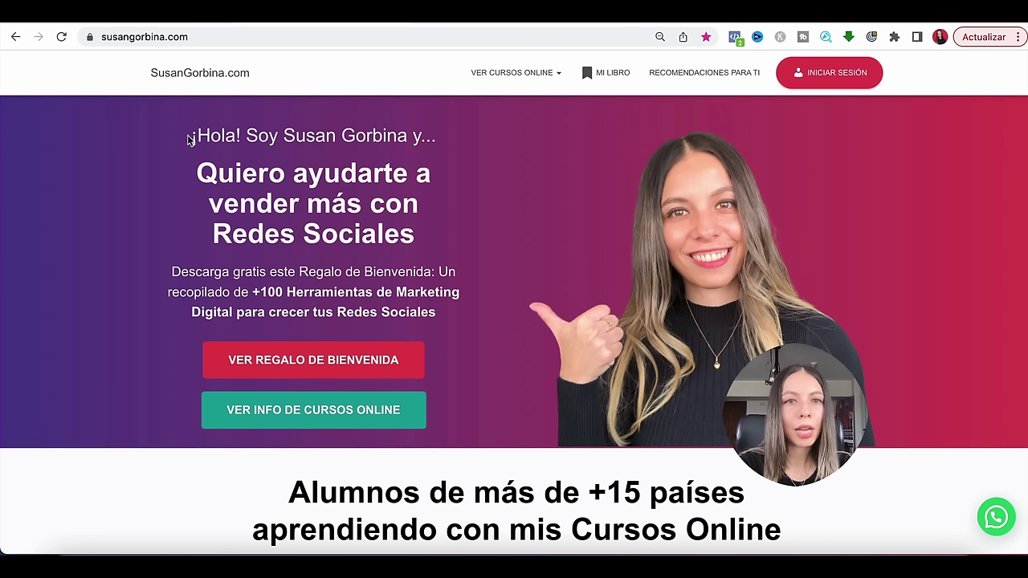
Paste the original site's greeting over the placeholder header title
{"action": "left_click_drag", "start_coordinate": [191, 136], "coordinate": [438, 138]}
{"action": "key", "text": "ctrl+c"}
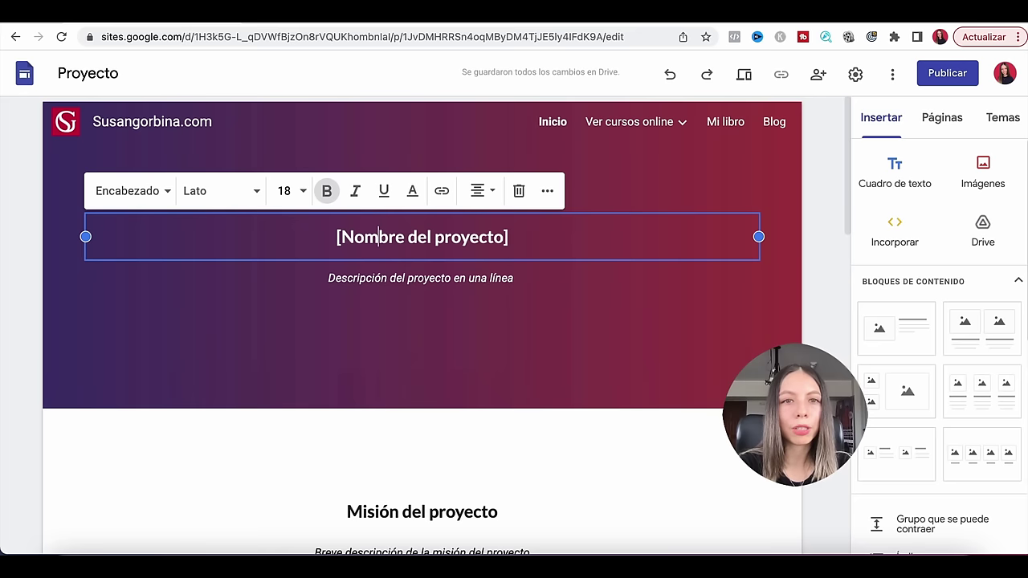
{"action": "left_click_drag", "start_coordinate": [336, 237], "coordinate": [475, 236]}
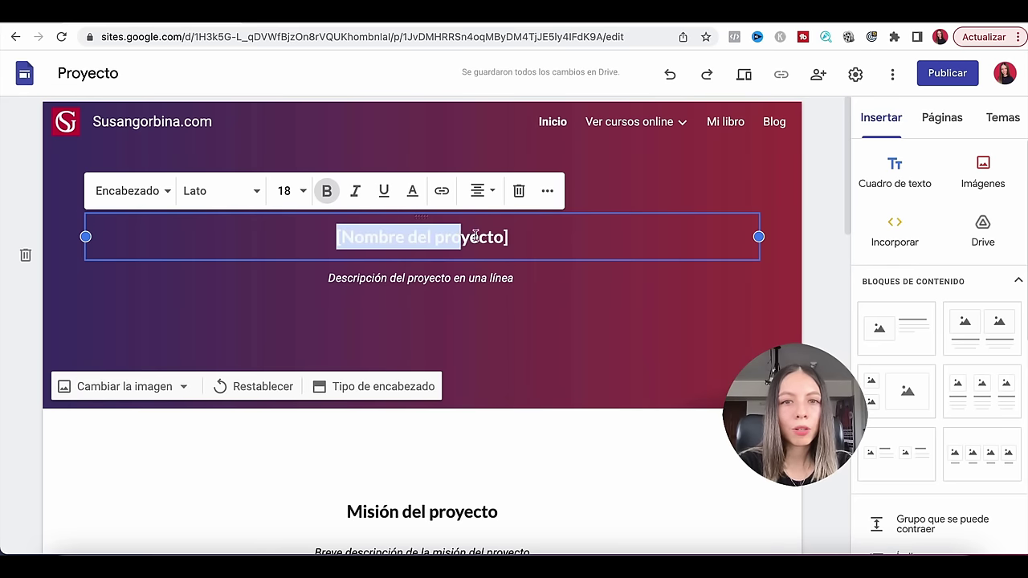
{"action": "key", "text": "ctrl+v"}
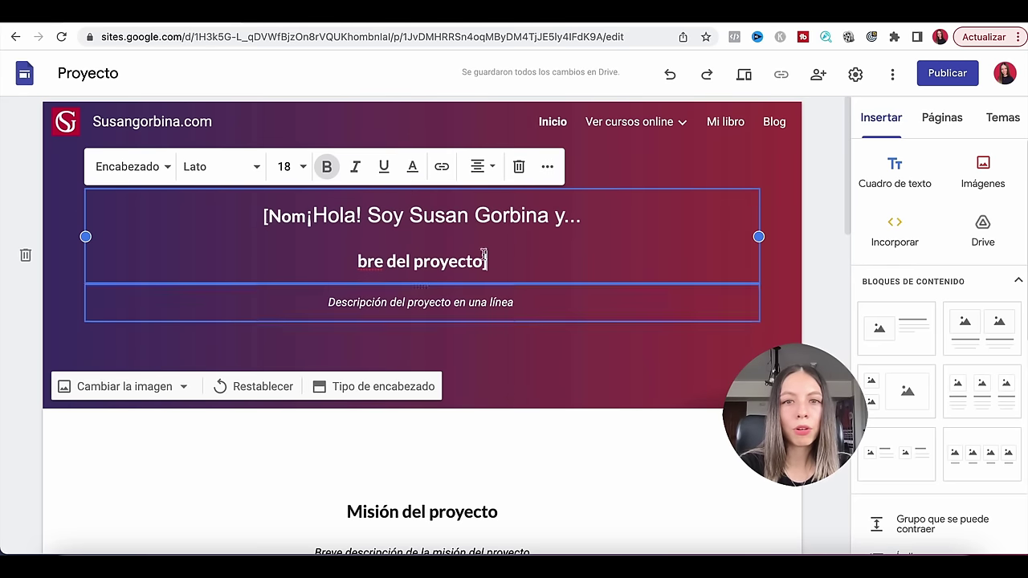
{"action": "left_click_drag", "start_coordinate": [500, 252], "coordinate": [313, 250]}
{"action": "key", "text": "BackSpace"}
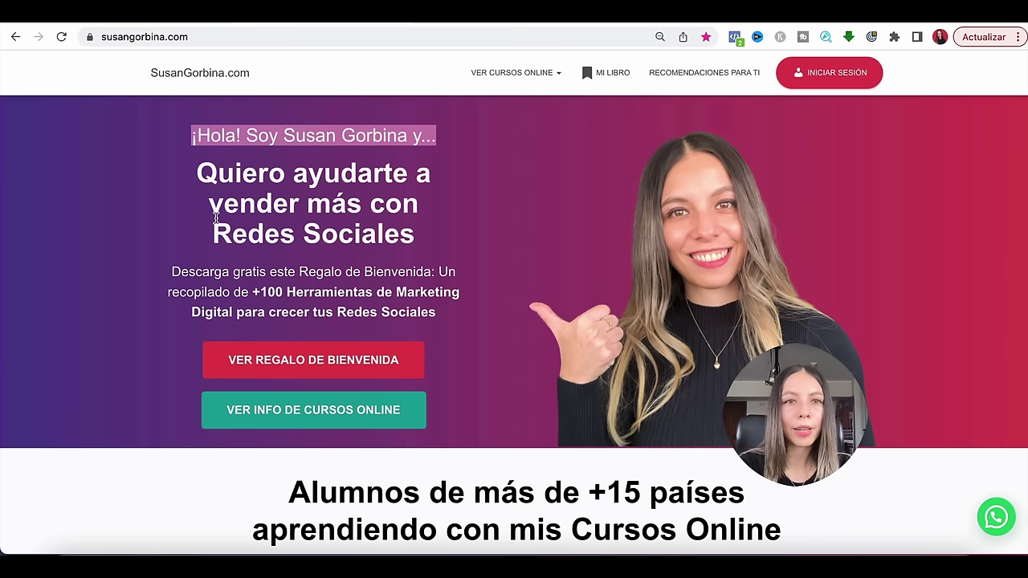
Paste the sales headline, set it to size 18, and narrow the text box to the left half
{"action": "left_click_drag", "start_coordinate": [198, 169], "coordinate": [454, 261]}
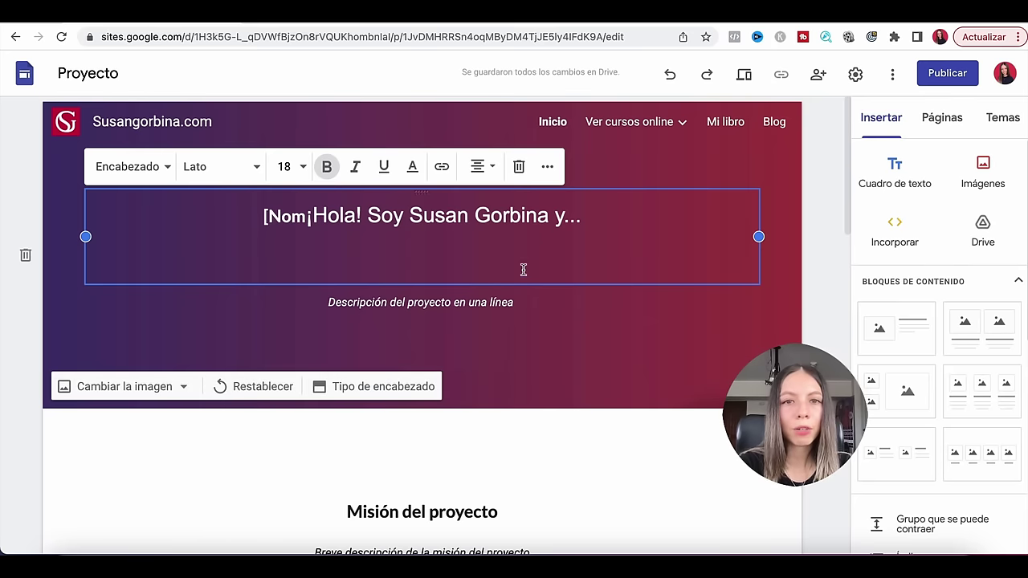
{"action": "type", "text": "Quiero ayudarte a vender más con Redes Sociales"}
{"action": "left_click_drag", "start_coordinate": [565, 259], "coordinate": [170, 203]}
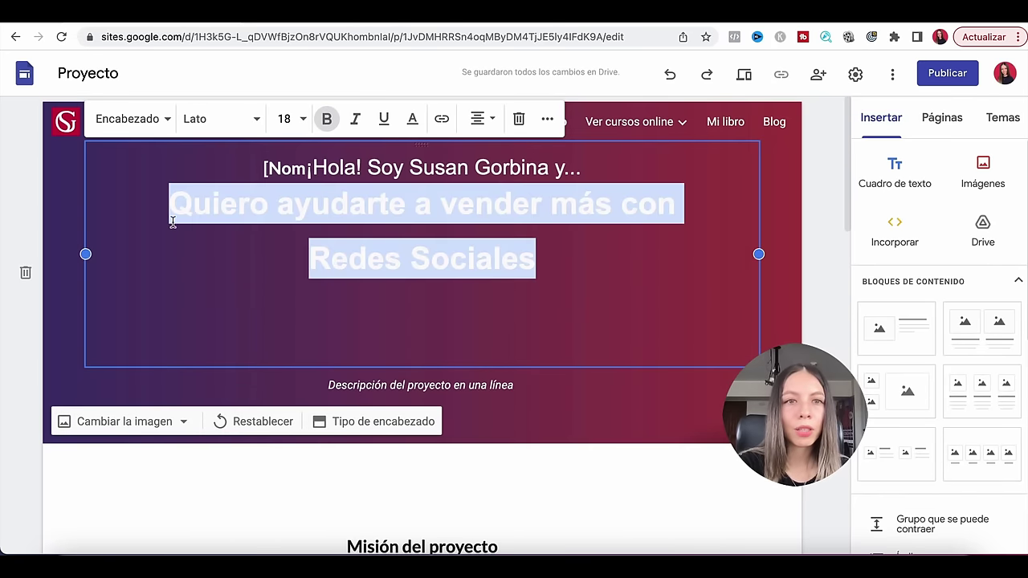
{"action": "left_click", "coordinate": [315, 123]}
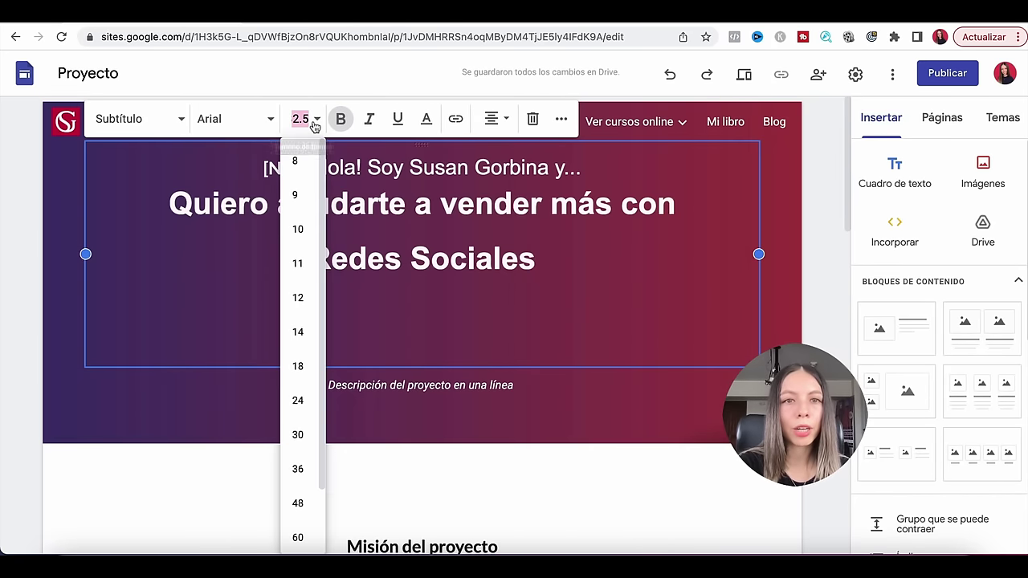
{"action": "left_click", "coordinate": [297, 364]}
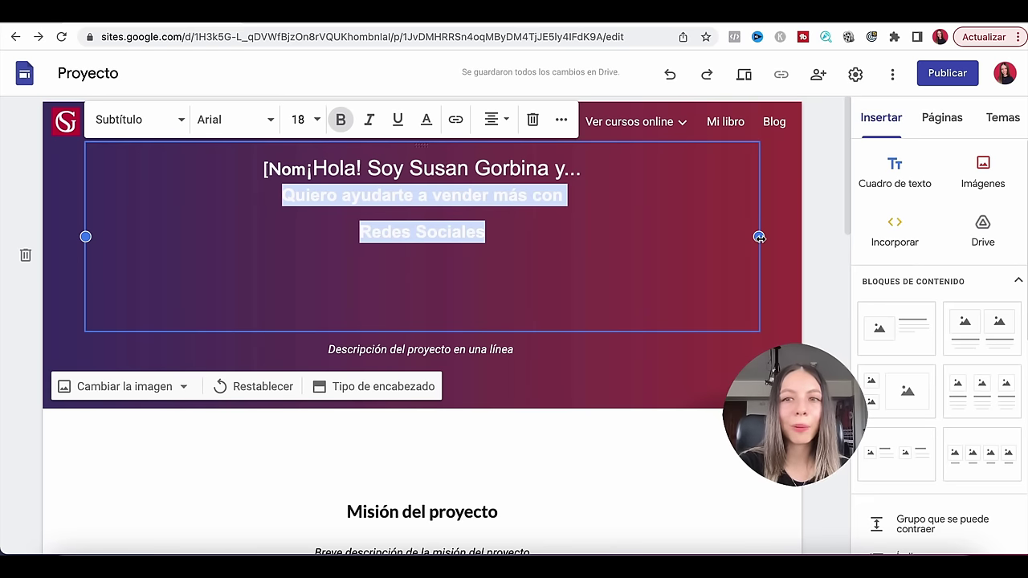
{"action": "left_click_drag", "start_coordinate": [759, 238], "coordinate": [427, 241]}
{"action": "left_click", "coordinate": [314, 260]}
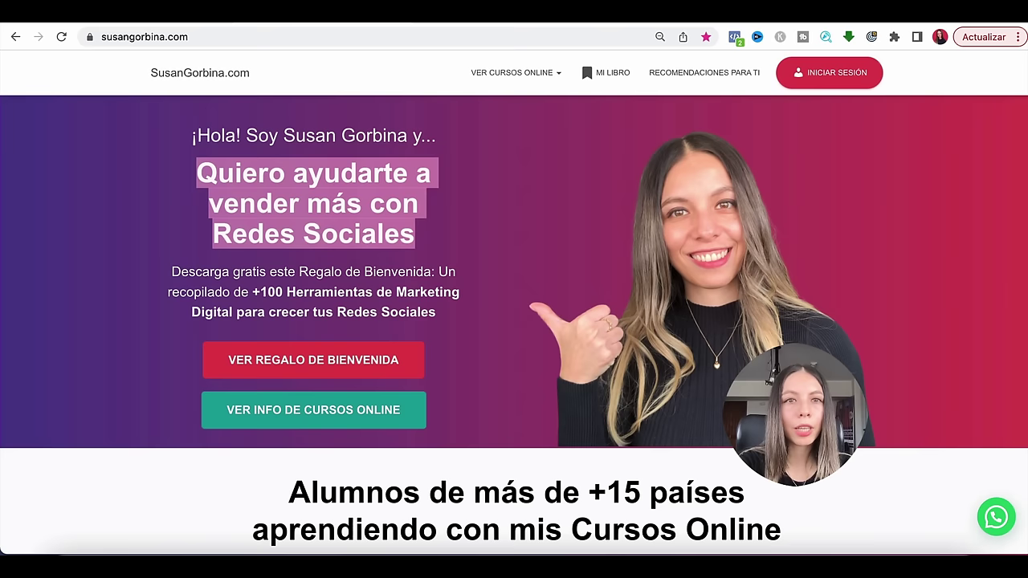
Paste the welcome-gift intro paragraph into the header box without the button labels
{"action": "left_click_drag", "start_coordinate": [167, 271], "coordinate": [516, 315]}
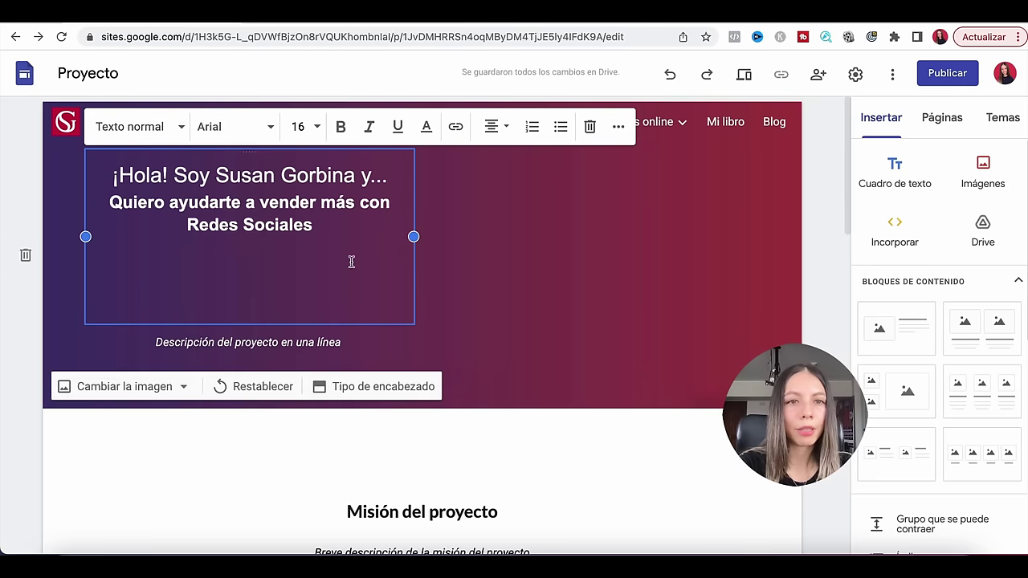
{"action": "type", "text": "Descarga gratis este Regalo de Bienvenida: Un recopilado de +100 Herramientas de Marketing Digital para crecer tus Redes Sociales VER REGALO DE BIENVENIDA VER INFO DE CURSOS ONLINE"}
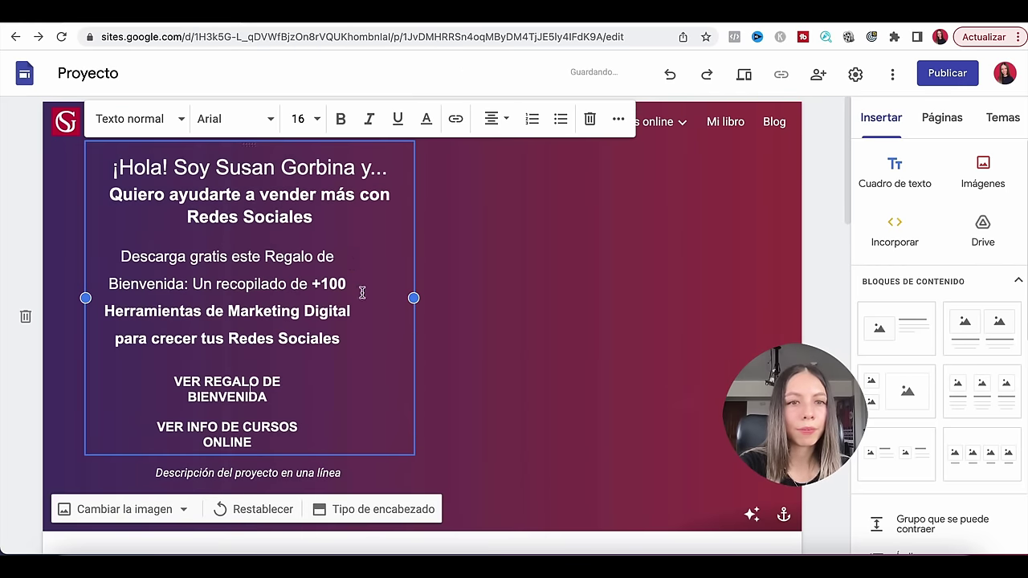
{"action": "key", "text": "ctrl+z"}
{"action": "left_click_drag", "start_coordinate": [110, 223], "coordinate": [389, 269]}
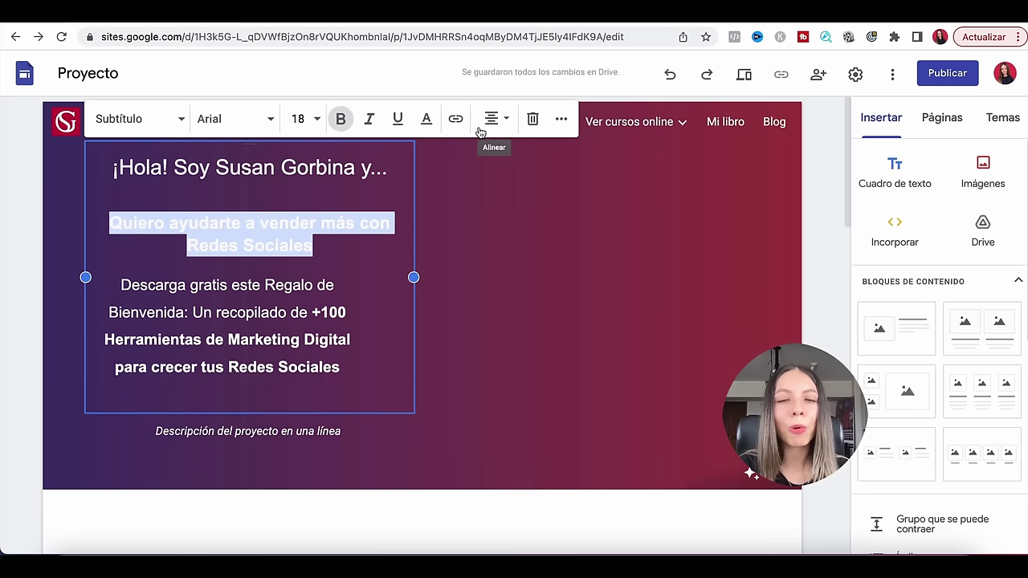
{"action": "left_click", "coordinate": [508, 299]}
{"action": "scroll", "coordinate": [252, 436], "scroll_direction": "down", "scroll_amount": 1}
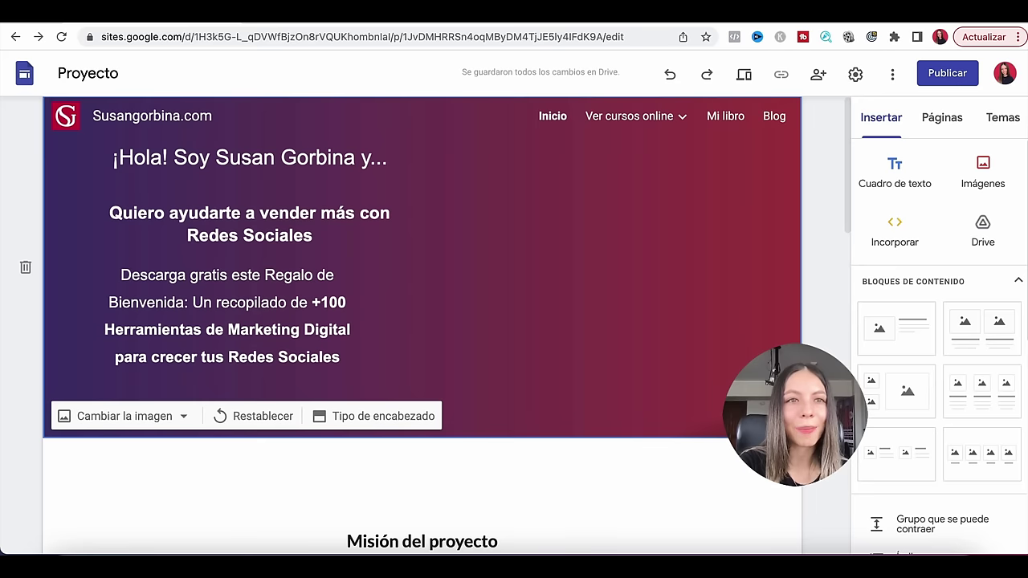
{"action": "scroll", "coordinate": [881, 283], "scroll_direction": "down", "scroll_amount": 4}
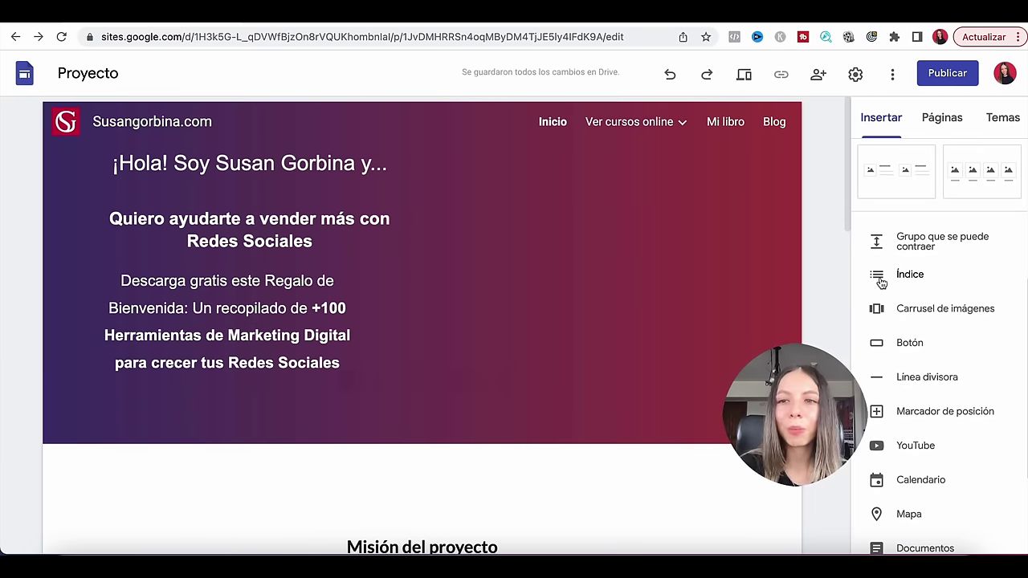
{"action": "scroll", "coordinate": [915, 289], "scroll_direction": "down", "scroll_amount": 1}
Insert a button labelled 'Ver regalo de bienvenida', checking the original gift button's link
{"action": "left_click", "coordinate": [928, 318]}
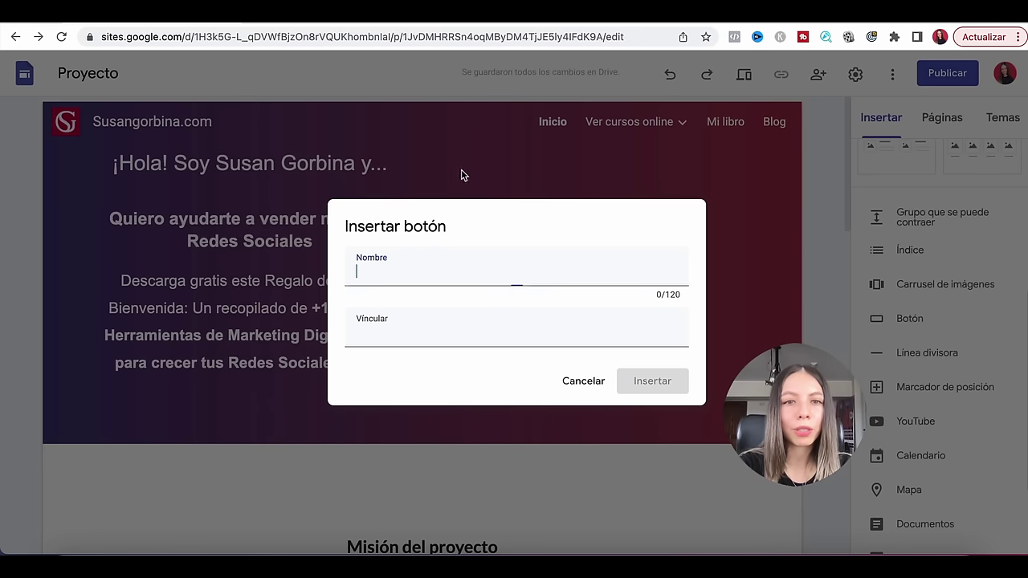
{"action": "type", "text": "V"}
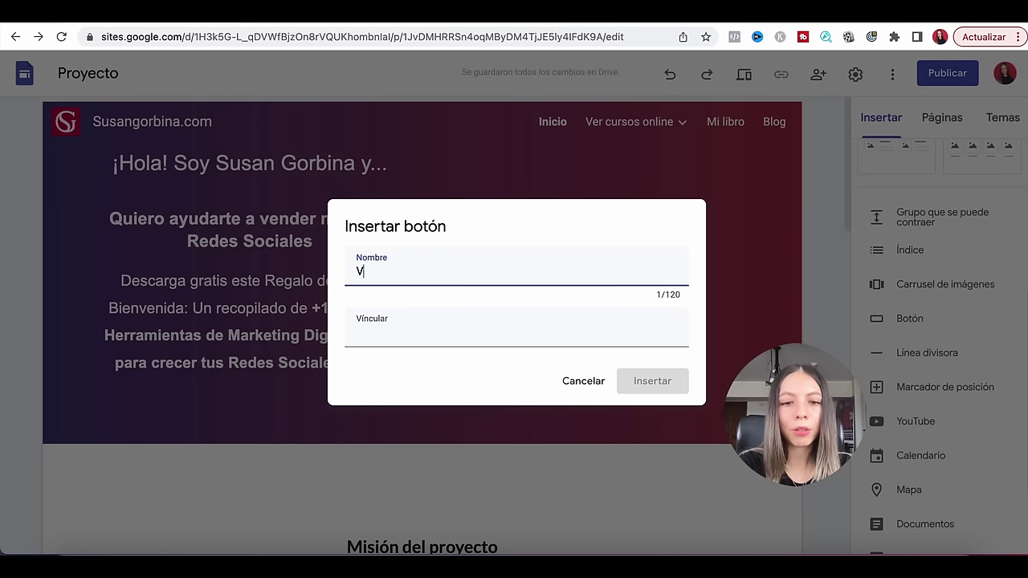
{"action": "type", "text": "er regalo"}
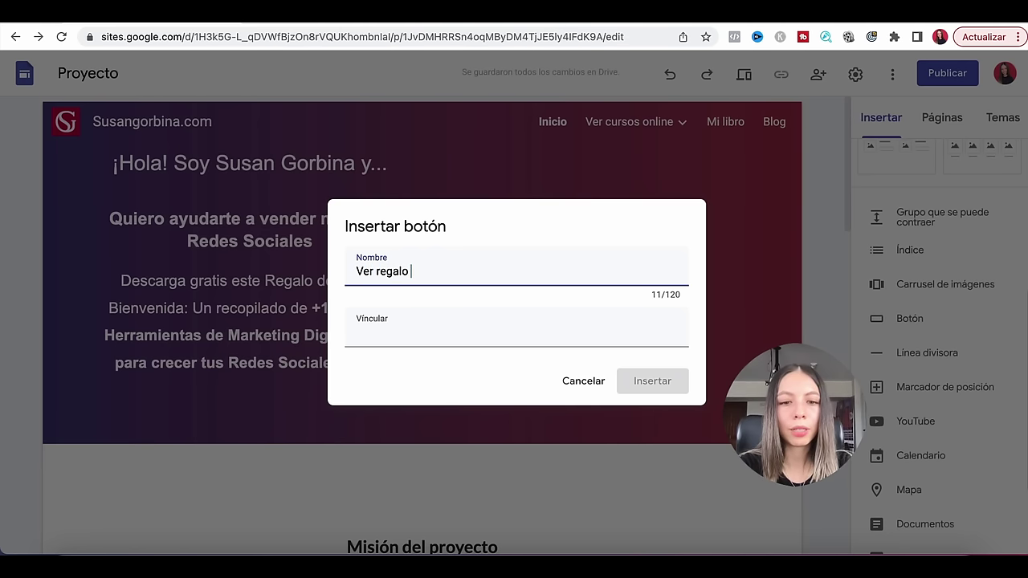
{"action": "type", "text": " de bienvenida"}
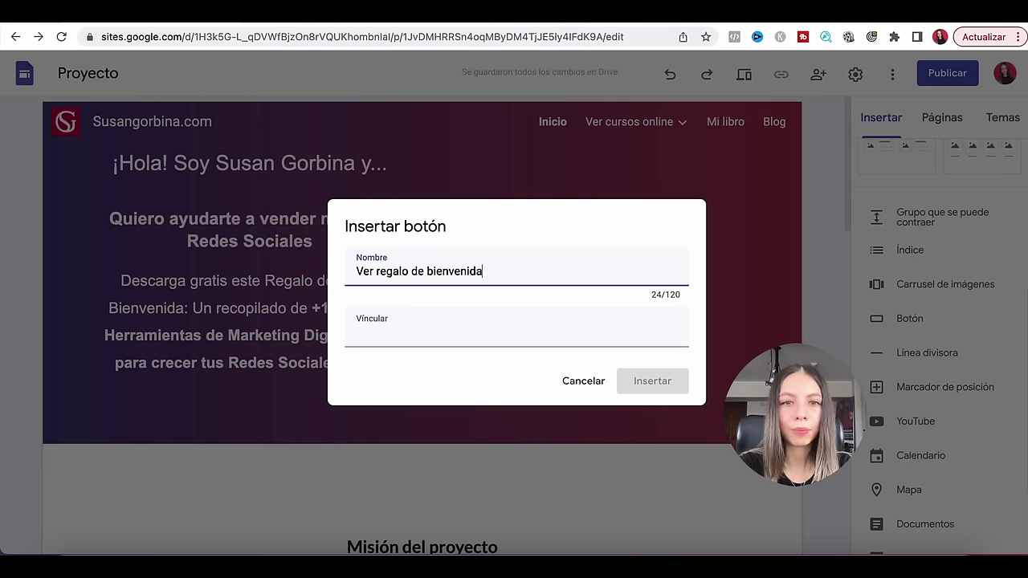
{"action": "left_click", "coordinate": [393, 320]}
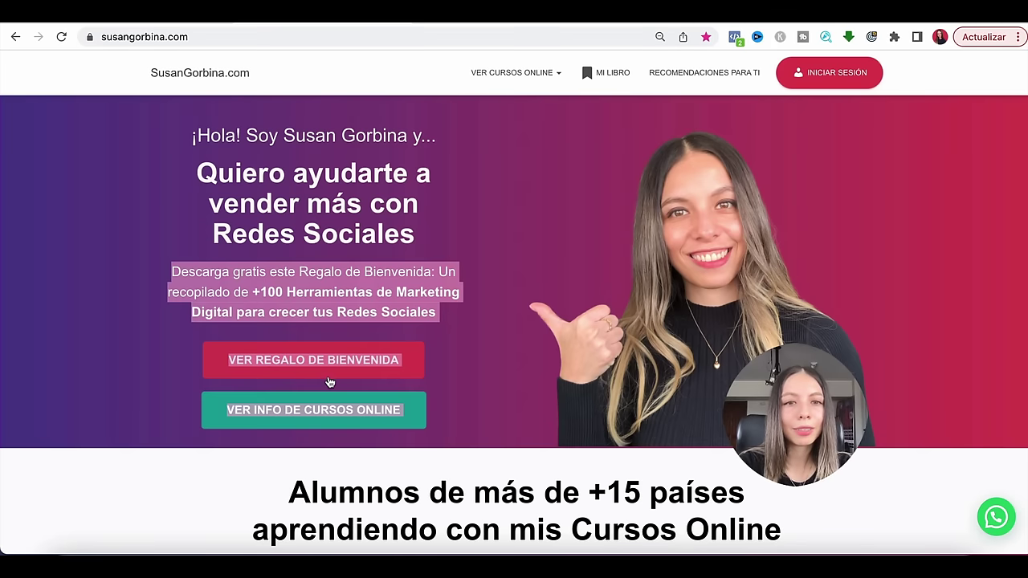
{"action": "left_click", "coordinate": [331, 367]}
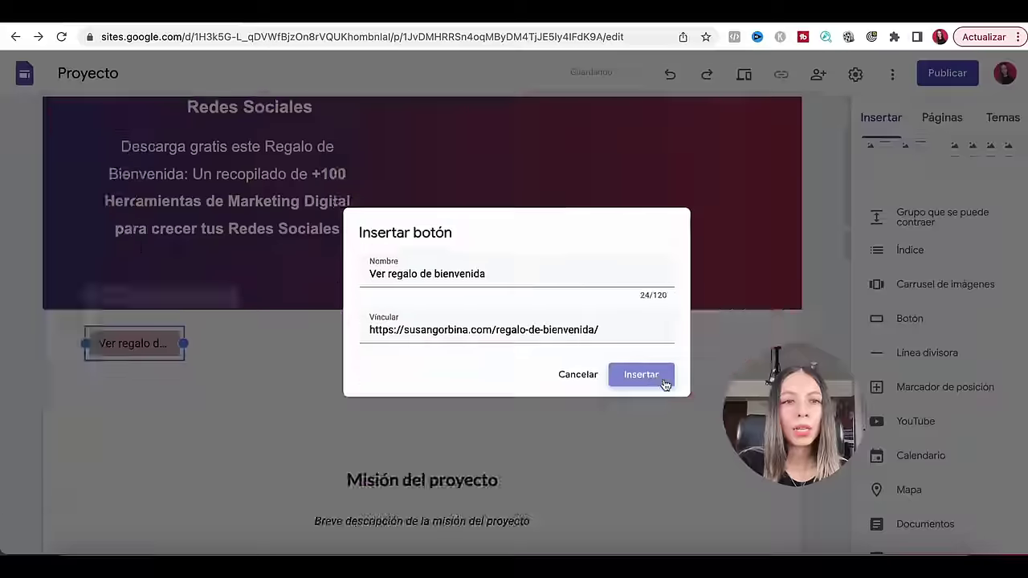
{"action": "left_click", "coordinate": [666, 383]}
Move the new button into the header below the gift paragraph
{"action": "scroll", "coordinate": [294, 372], "scroll_direction": "up", "scroll_amount": 3}
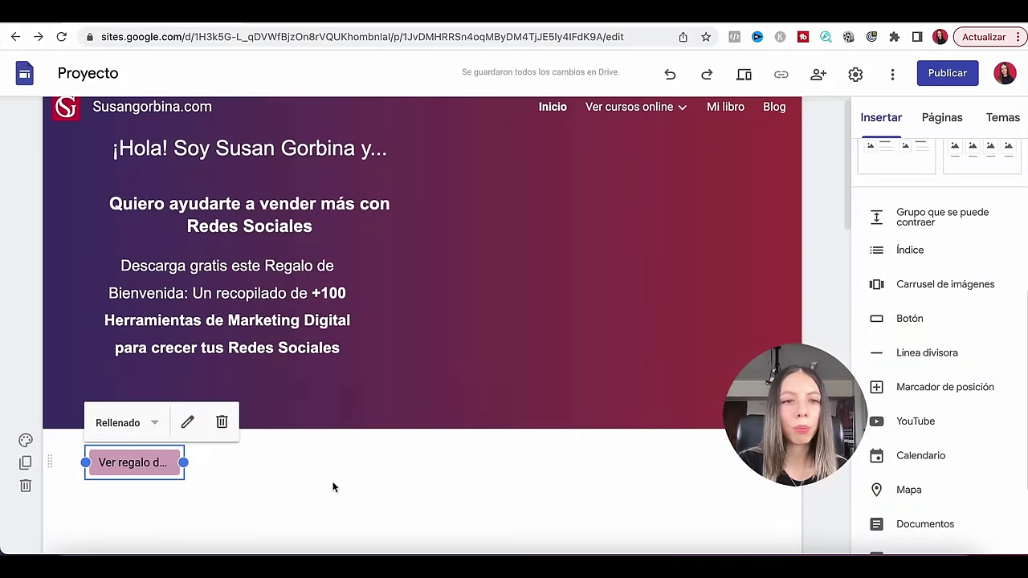
{"action": "left_click_drag", "start_coordinate": [85, 463], "coordinate": [210, 374]}
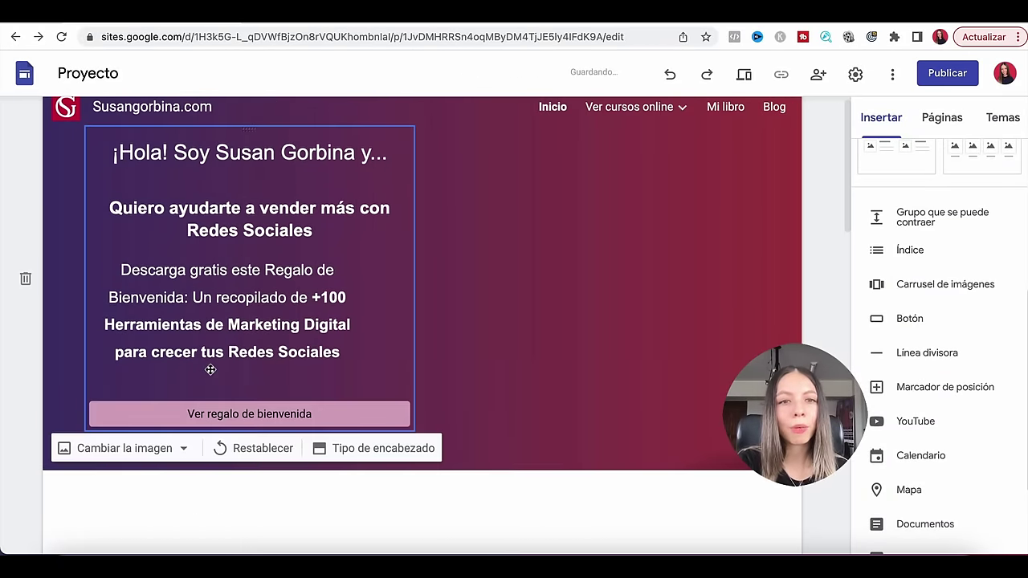
{"action": "scroll", "coordinate": [272, 383], "scroll_direction": "up", "scroll_amount": 1}
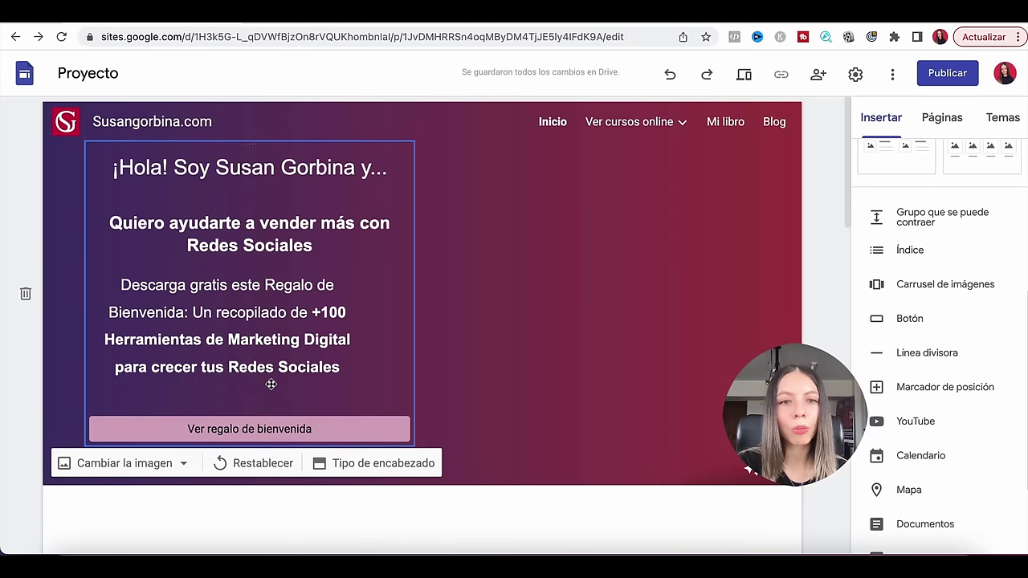
{"action": "left_click", "coordinate": [320, 397]}
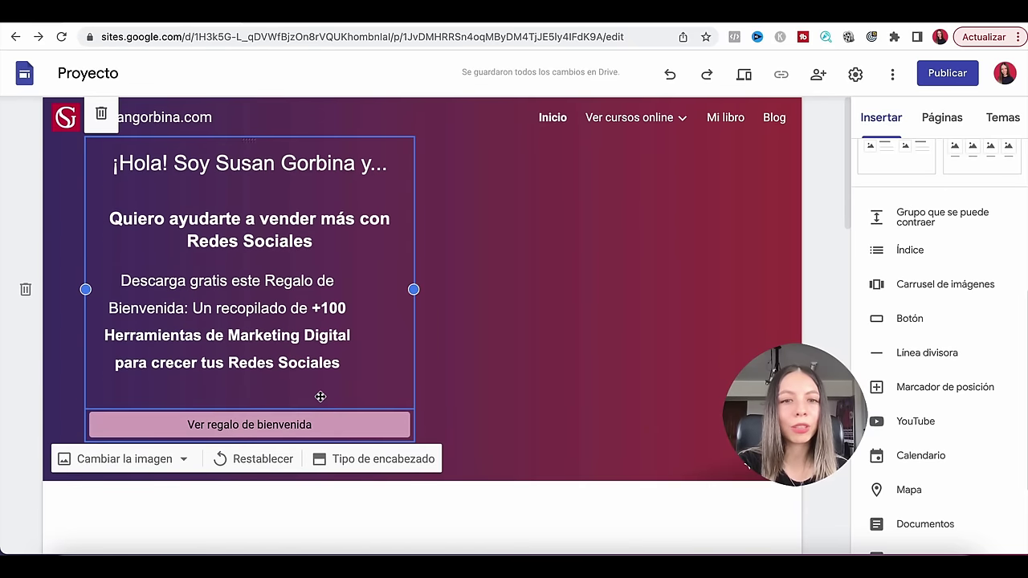
{"action": "left_click", "coordinate": [902, 325]}
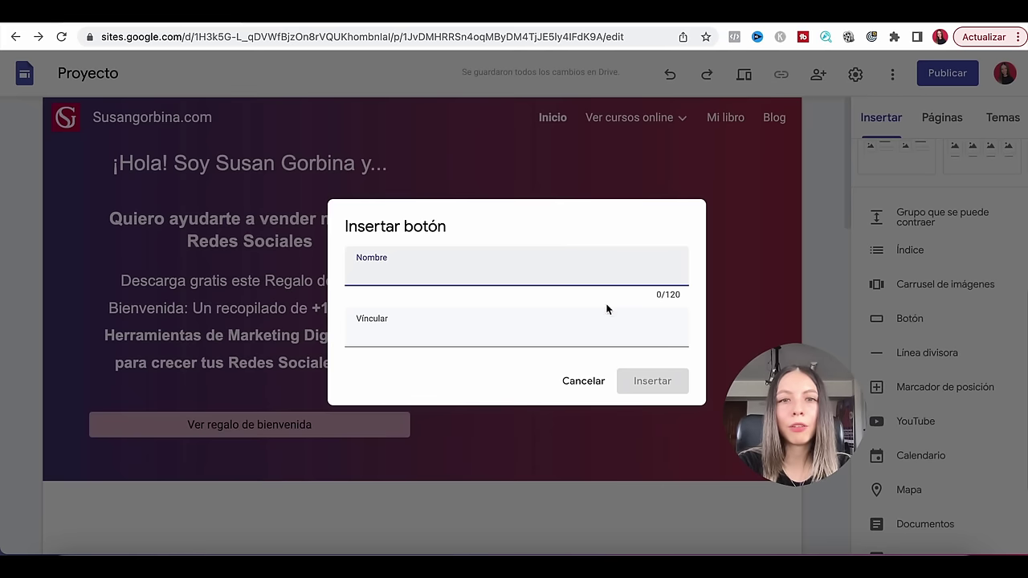
{"action": "type", "text": "C"}
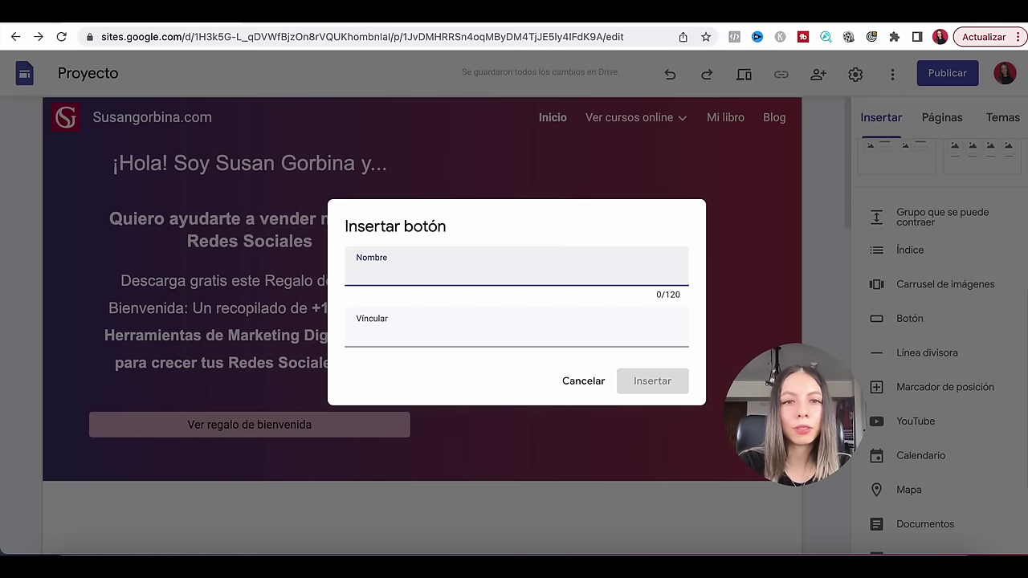
{"action": "type", "text": "er info de lo c"}
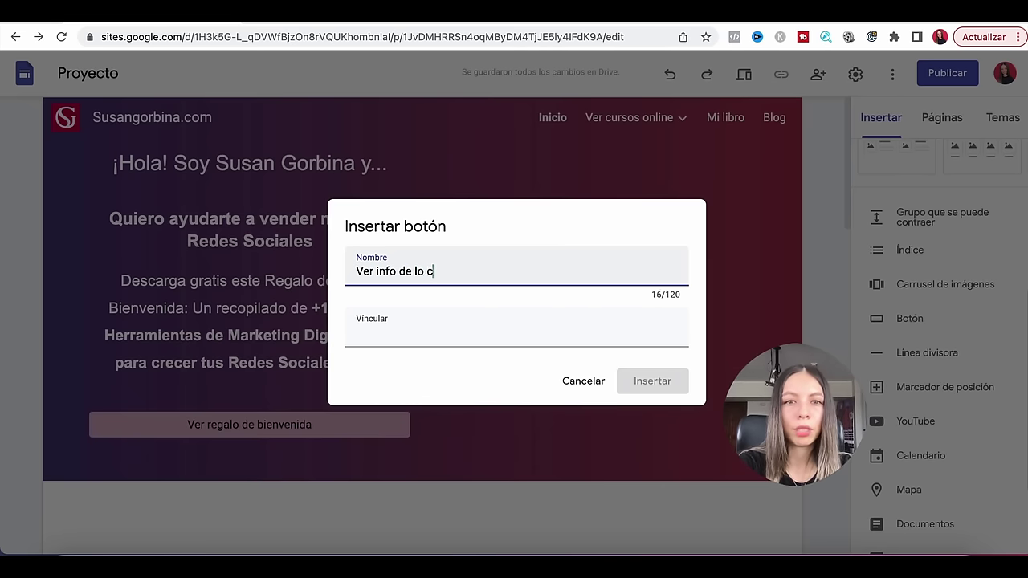
{"action": "type", "text": "s cursos online"}
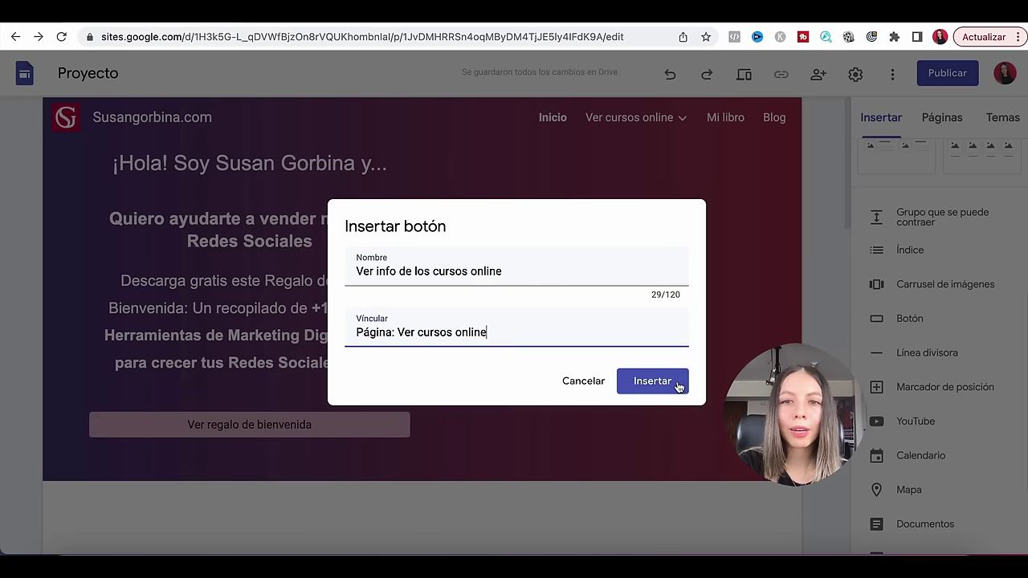
{"action": "left_click", "coordinate": [678, 387]}
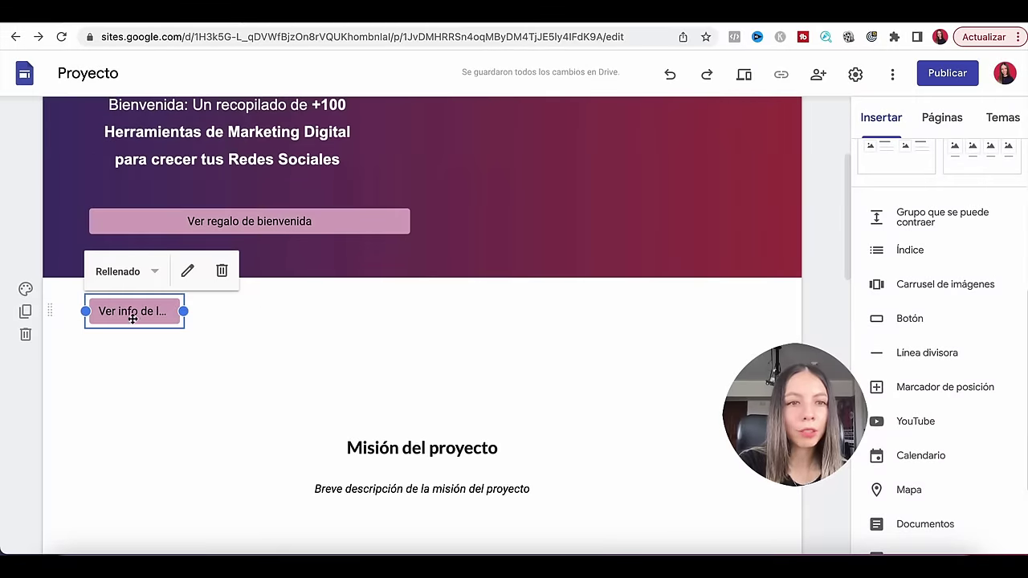
{"action": "left_click_drag", "start_coordinate": [132, 313], "coordinate": [265, 265]}
{"action": "scroll", "coordinate": [274, 267], "scroll_direction": "up", "scroll_amount": 2}
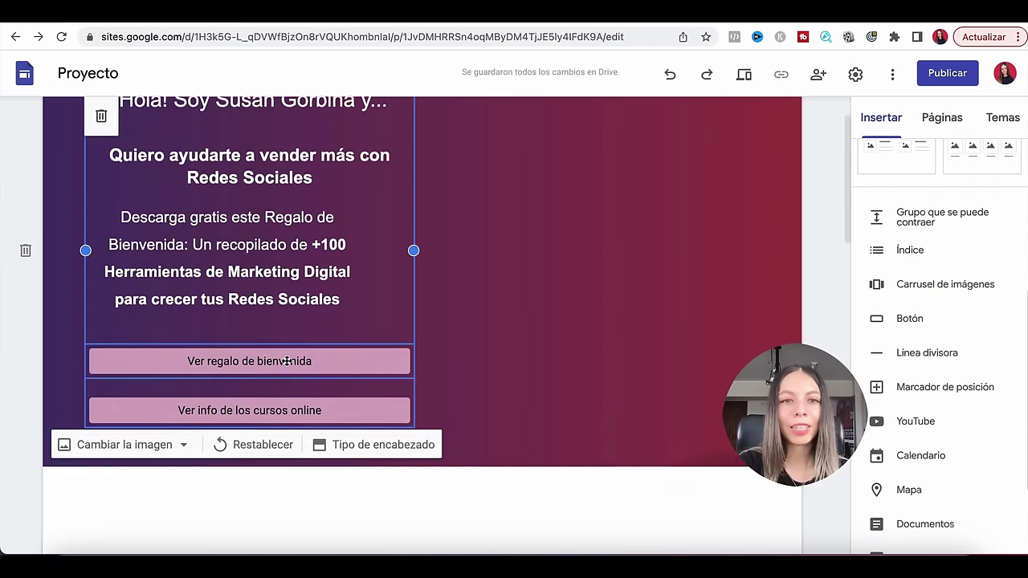
{"action": "left_click", "coordinate": [267, 408]}
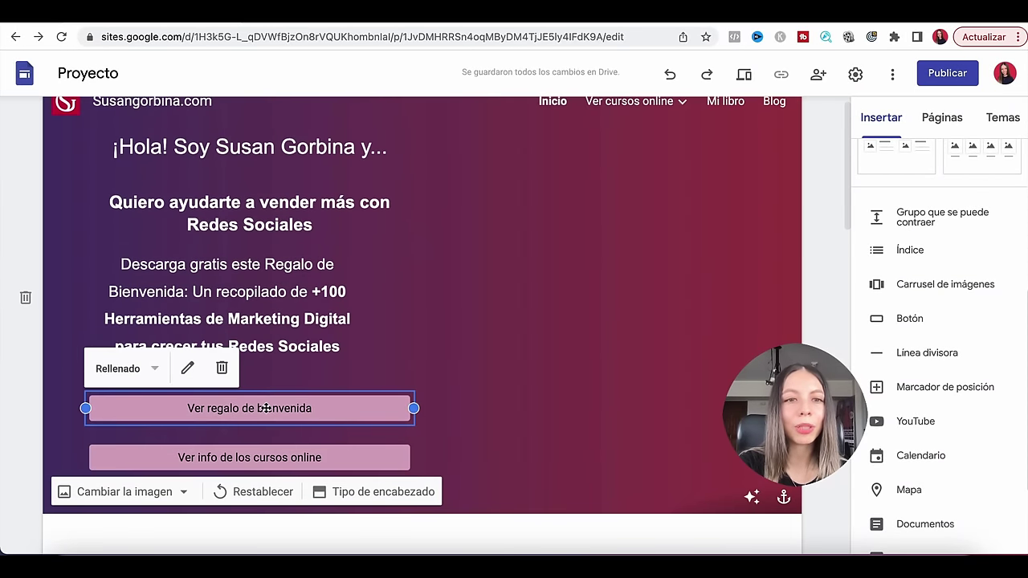
{"action": "left_click", "coordinate": [151, 372]}
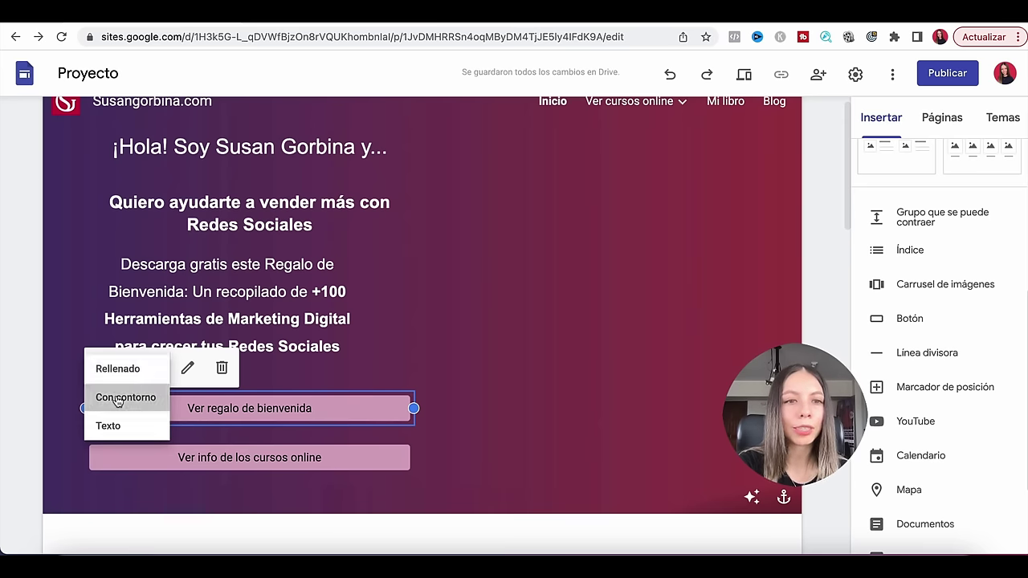
{"action": "left_click", "coordinate": [133, 397]}
{"action": "left_click", "coordinate": [156, 375]}
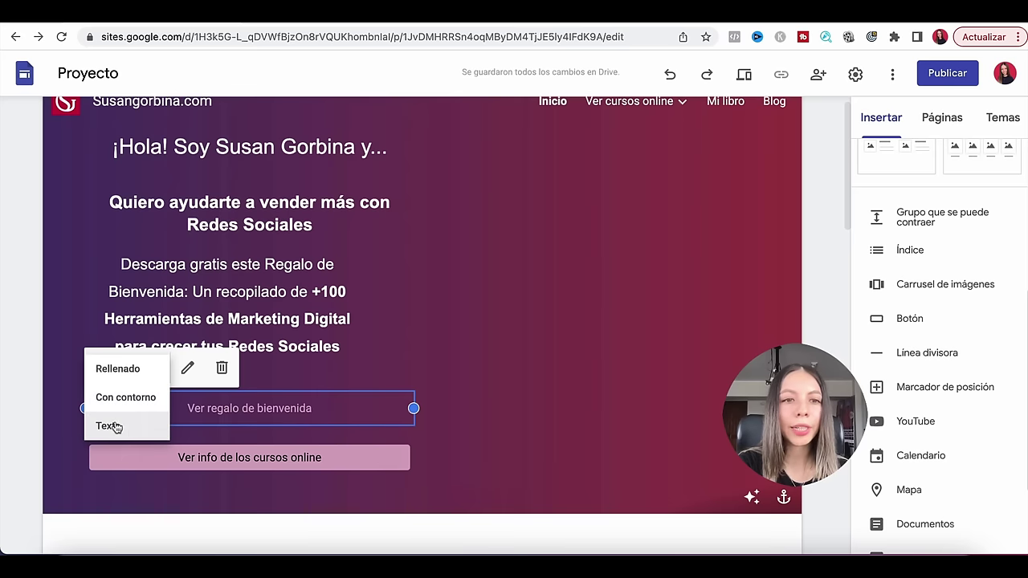
{"action": "left_click", "coordinate": [124, 372]}
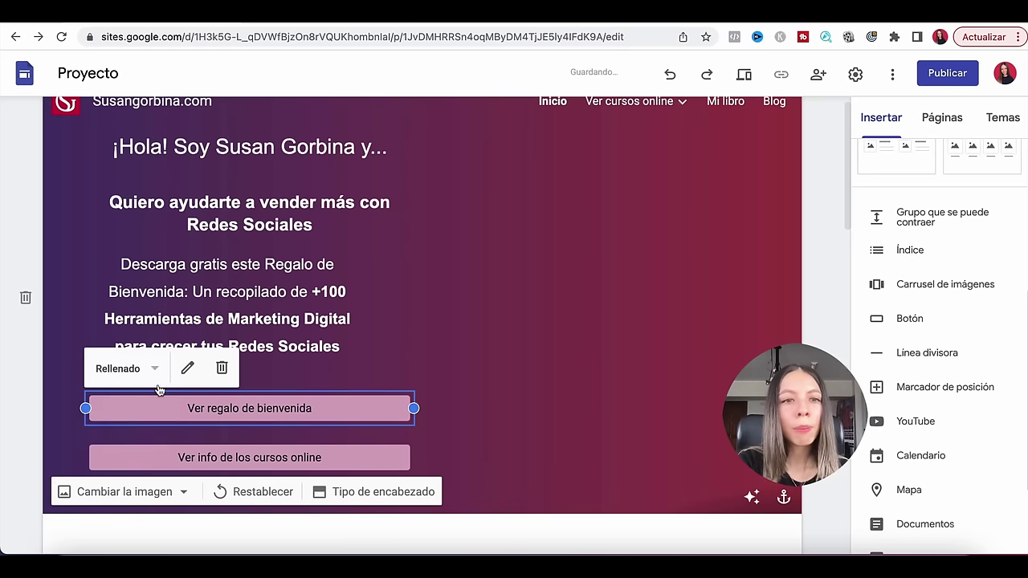
{"action": "left_click", "coordinate": [187, 368]}
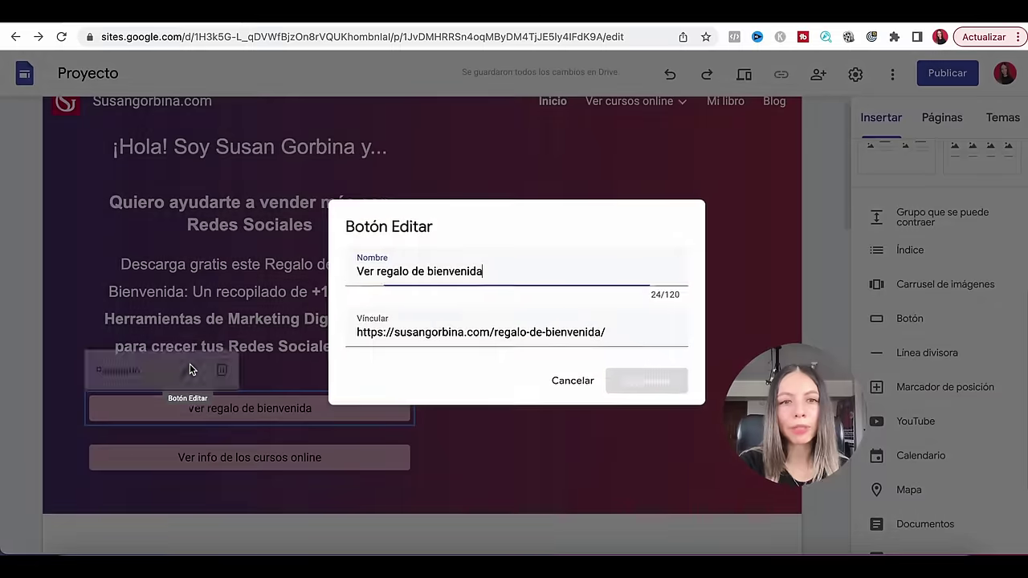
{"action": "left_click", "coordinate": [569, 382]}
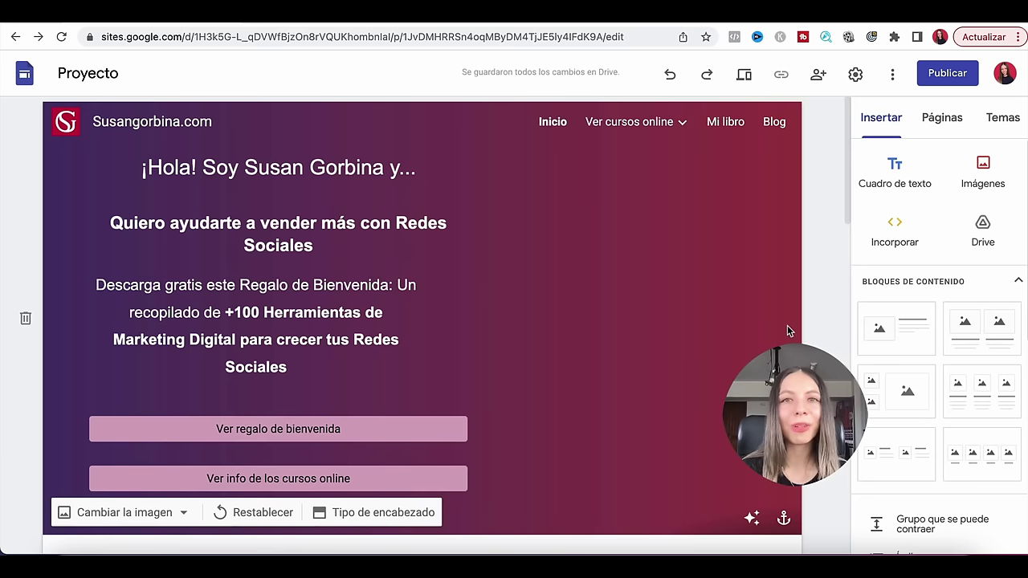
Upload the social-media photo of the woman and enlarge it beside the header text
{"action": "left_click", "coordinate": [988, 177]}
{"action": "left_click", "coordinate": [963, 222]}
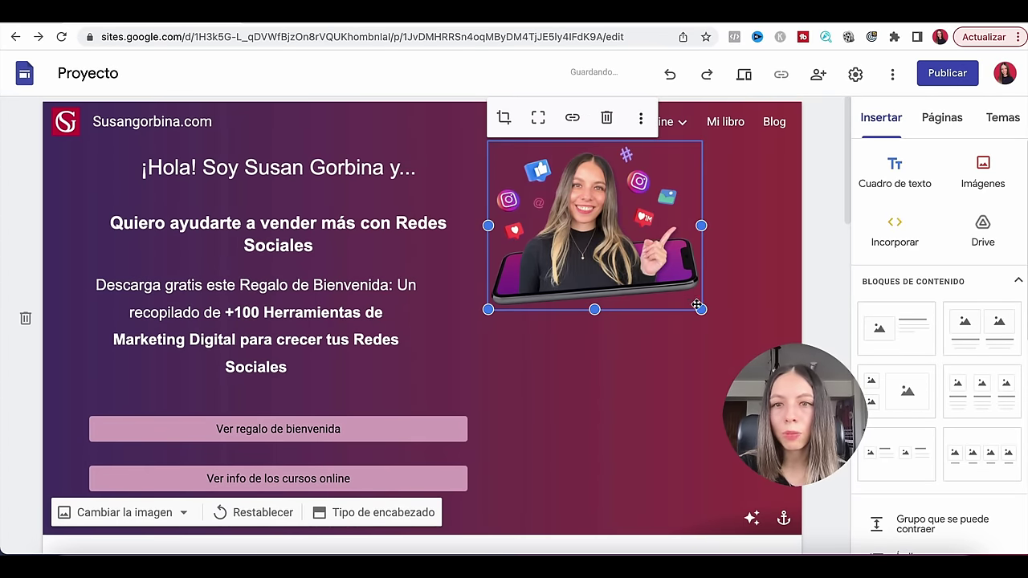
{"action": "left_click_drag", "start_coordinate": [715, 340], "coordinate": [775, 400]}
{"action": "left_click_drag", "start_coordinate": [652, 337], "coordinate": [765, 317]}
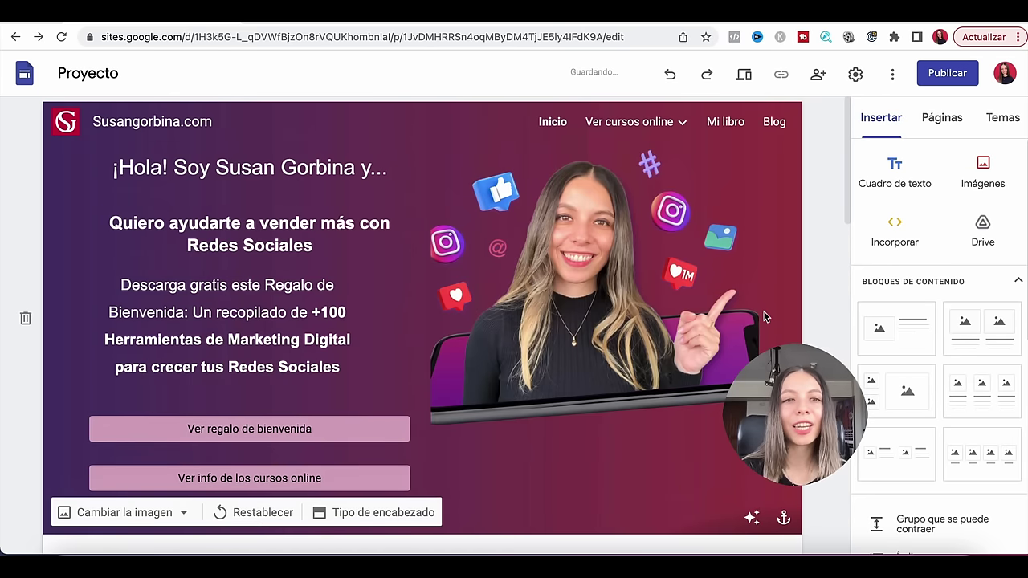
{"action": "scroll", "coordinate": [363, 244], "scroll_direction": "down", "scroll_amount": 5}
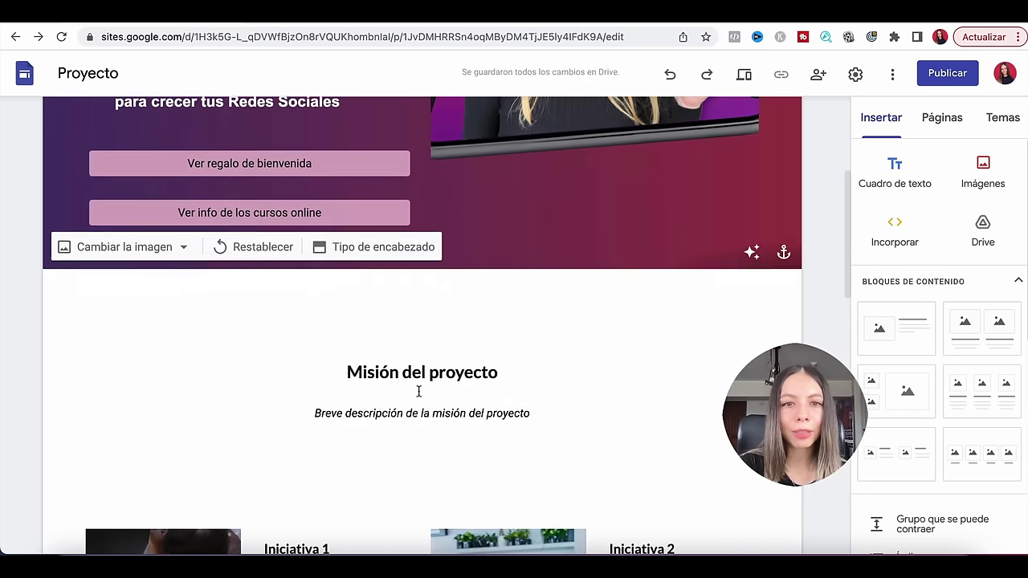
{"action": "scroll", "coordinate": [420, 315], "scroll_direction": "down", "scroll_amount": 2}
{"action": "scroll", "coordinate": [419, 315], "scroll_direction": "down", "scroll_amount": 3}
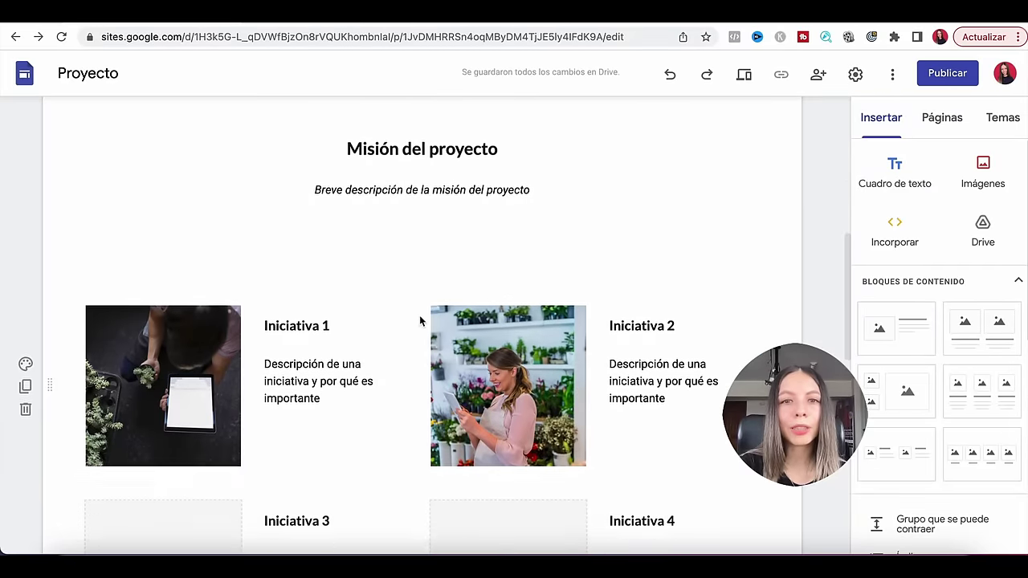
{"action": "scroll", "coordinate": [419, 315], "scroll_direction": "down", "scroll_amount": 5}
{"action": "scroll", "coordinate": [420, 314], "scroll_direction": "up", "scroll_amount": 6}
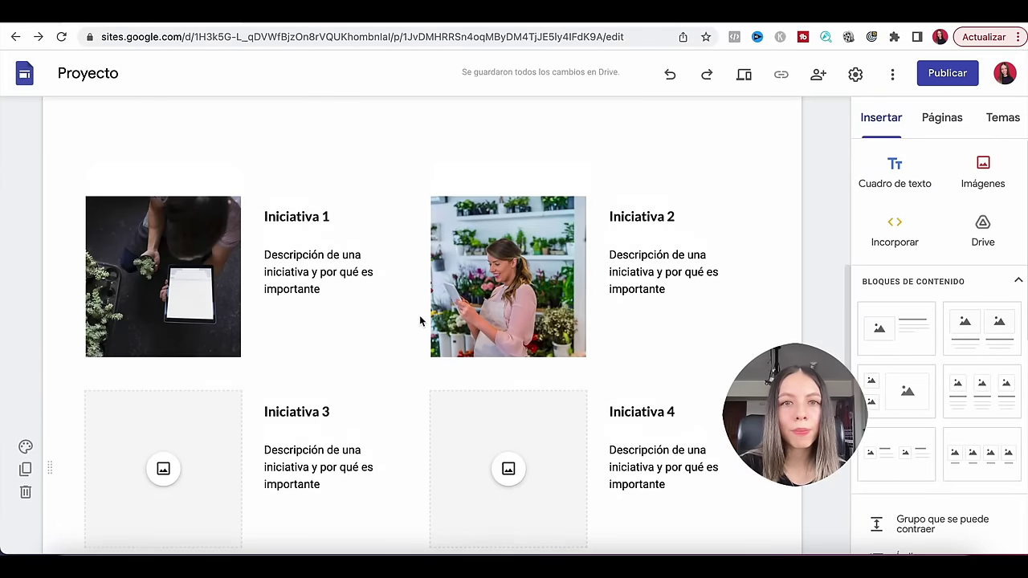
Delete the empty text box section and the Iniciativa 1 and 2 section
{"action": "left_click", "coordinate": [365, 219]}
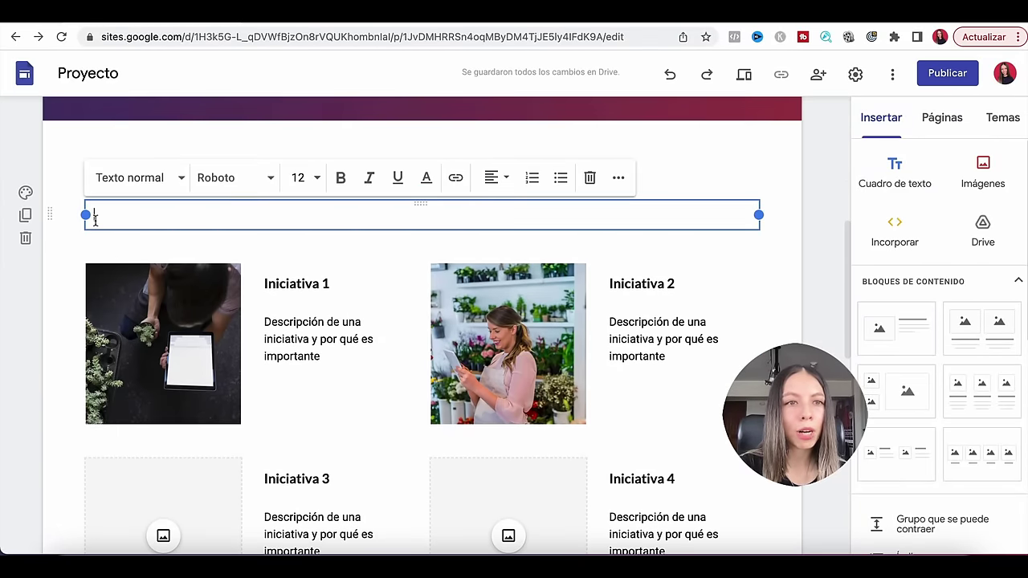
{"action": "left_click", "coordinate": [25, 241]}
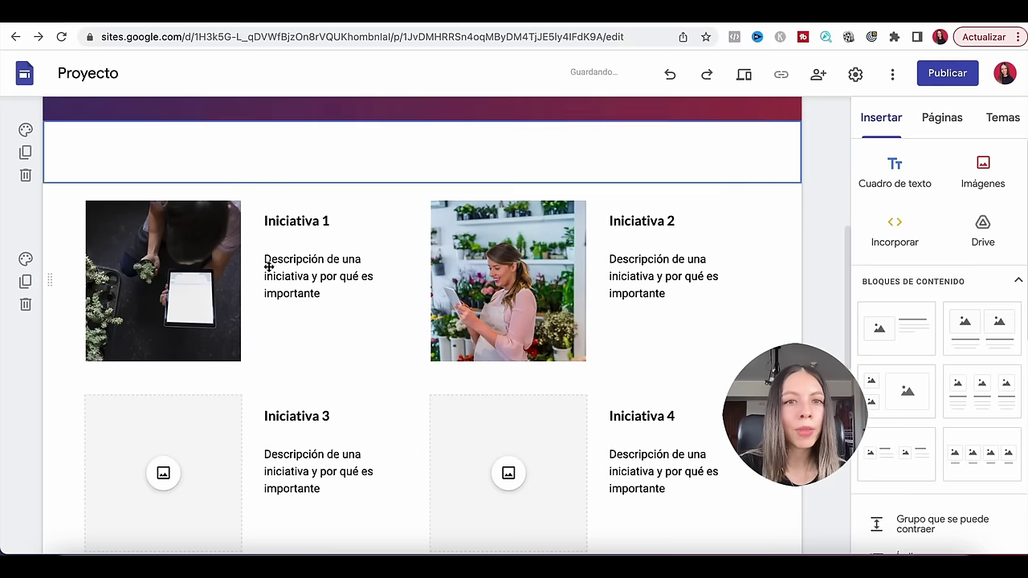
{"action": "left_click", "coordinate": [25, 305]}
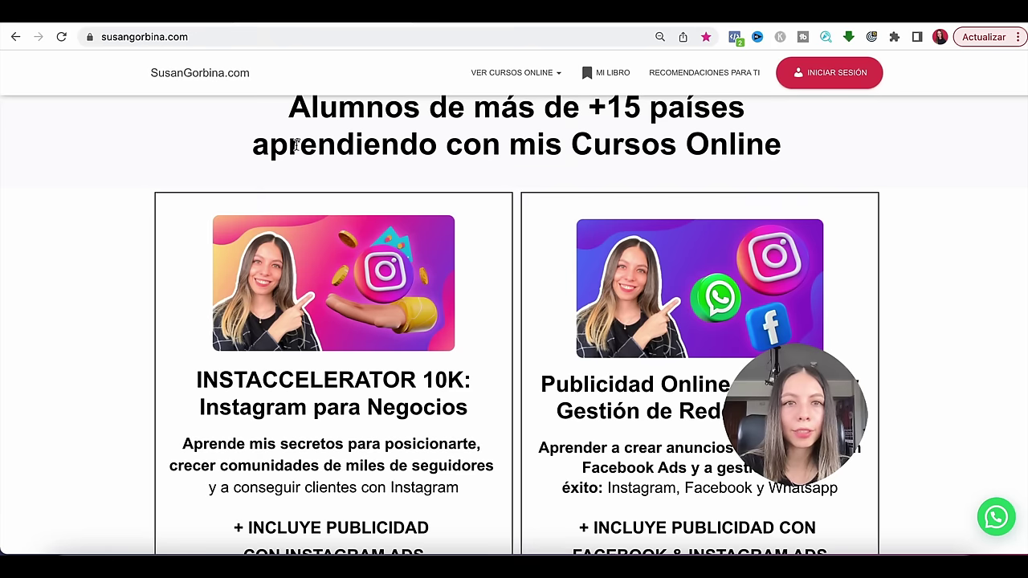
Paste the heading 'Alumnos de más de +15 países aprendiendo con mis Cursos Online' as one line
{"action": "left_click_drag", "start_coordinate": [287, 138], "coordinate": [821, 209]}
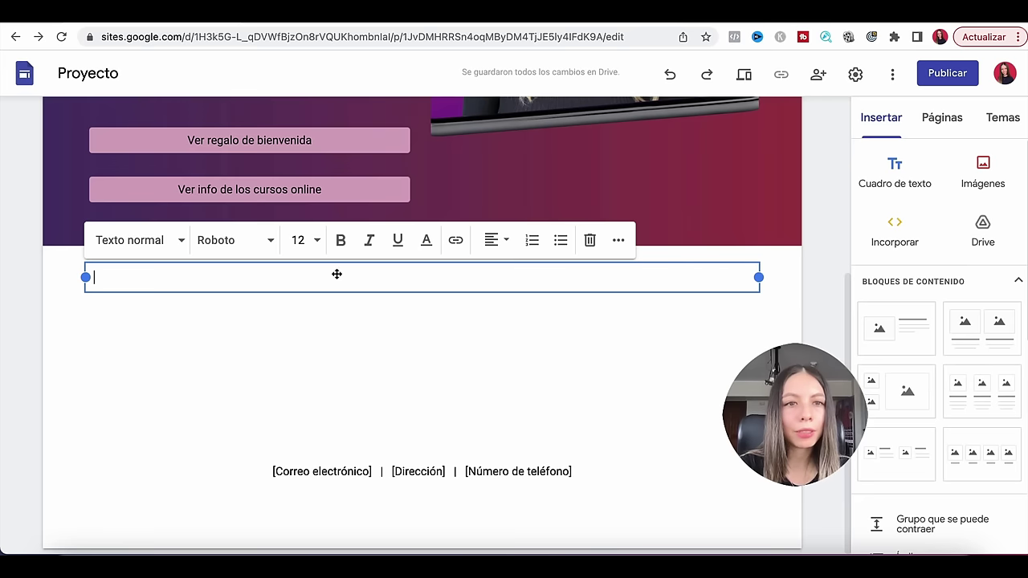
{"action": "type", "text": "Alumnos de más de +15 países aprendiendo con mis Cursos Online"}
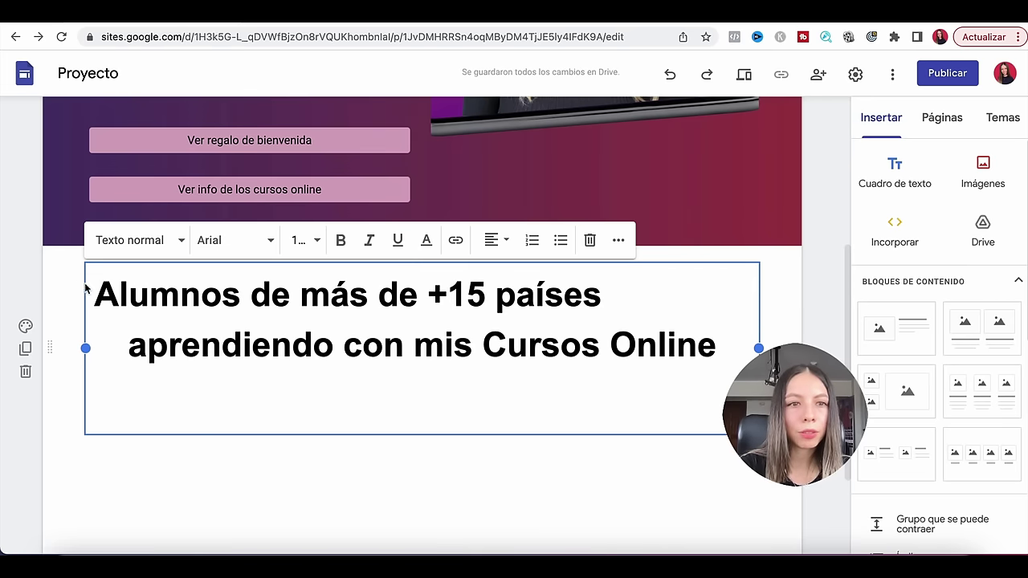
{"action": "left_click_drag", "start_coordinate": [88, 291], "coordinate": [602, 298]}
{"action": "left_click", "coordinate": [127, 345]}
{"action": "key", "text": "BackSpace"}
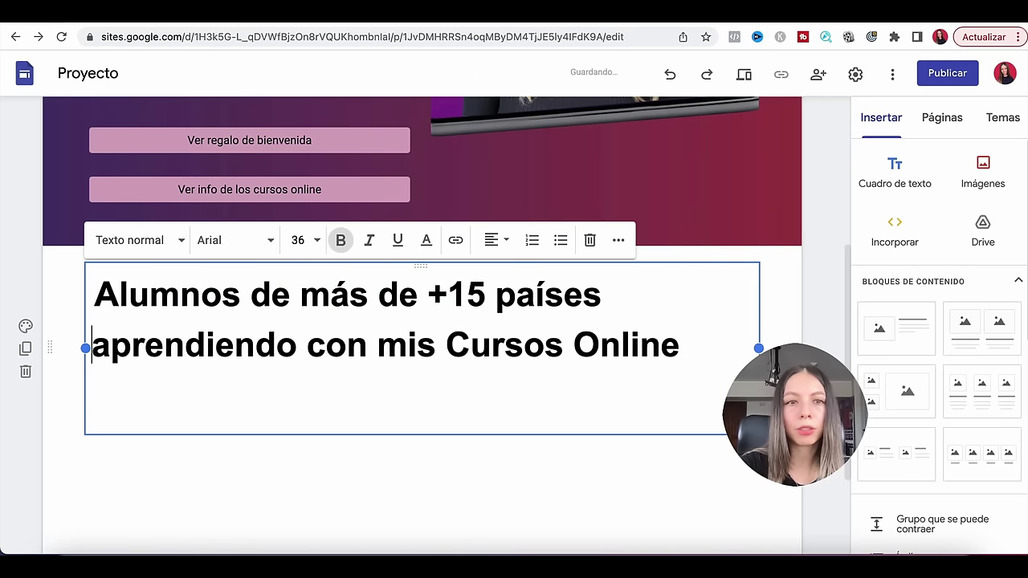
{"action": "key", "text": "BackSpace"}
{"action": "scroll", "coordinate": [530, 440], "scroll_direction": "up", "scroll_amount": 3}
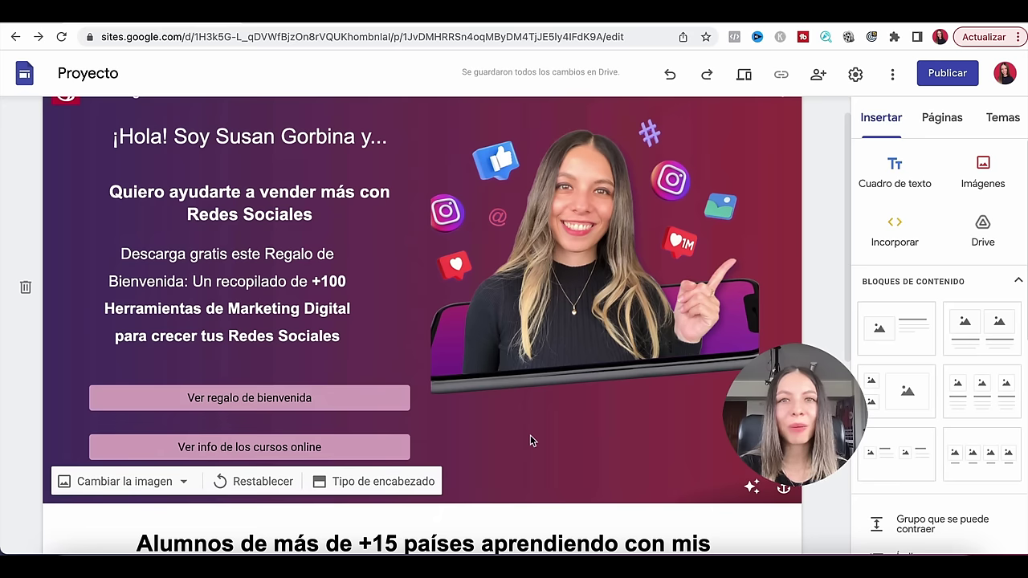
{"action": "scroll", "coordinate": [591, 444], "scroll_direction": "down", "scroll_amount": 4}
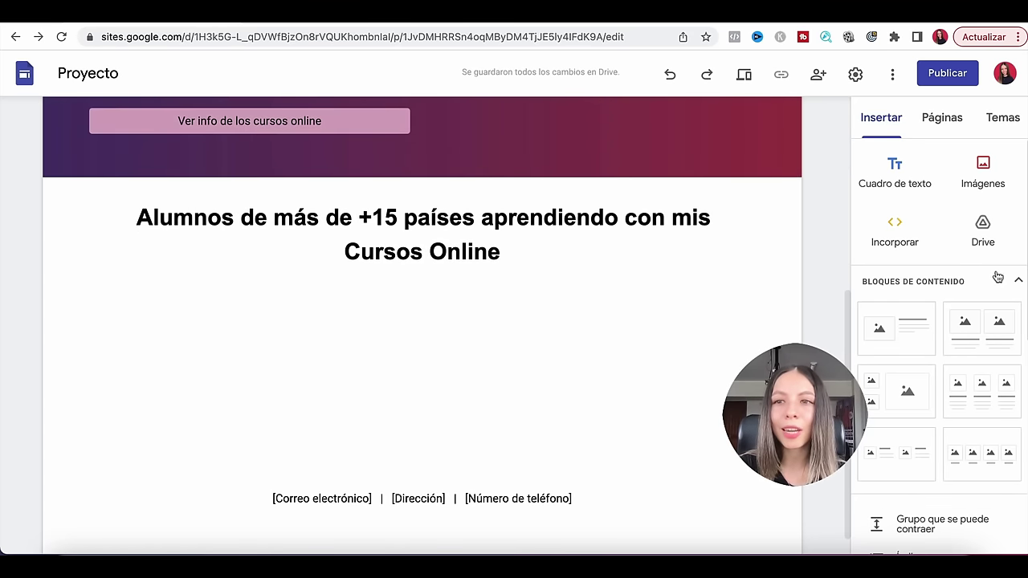
{"action": "scroll", "coordinate": [964, 298], "scroll_direction": "down", "scroll_amount": 3}
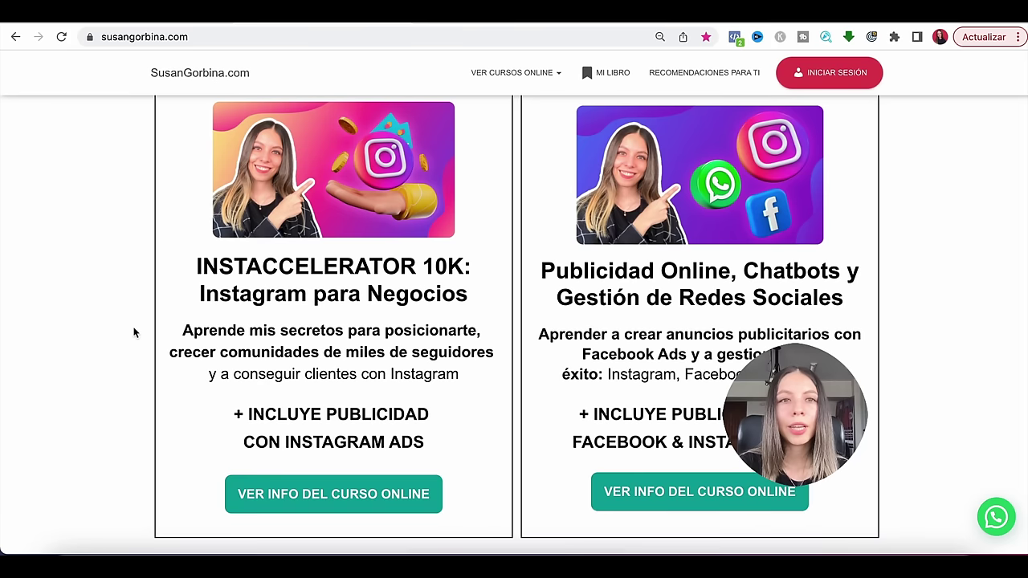
{"action": "scroll", "coordinate": [135, 332], "scroll_direction": "up", "scroll_amount": 1}
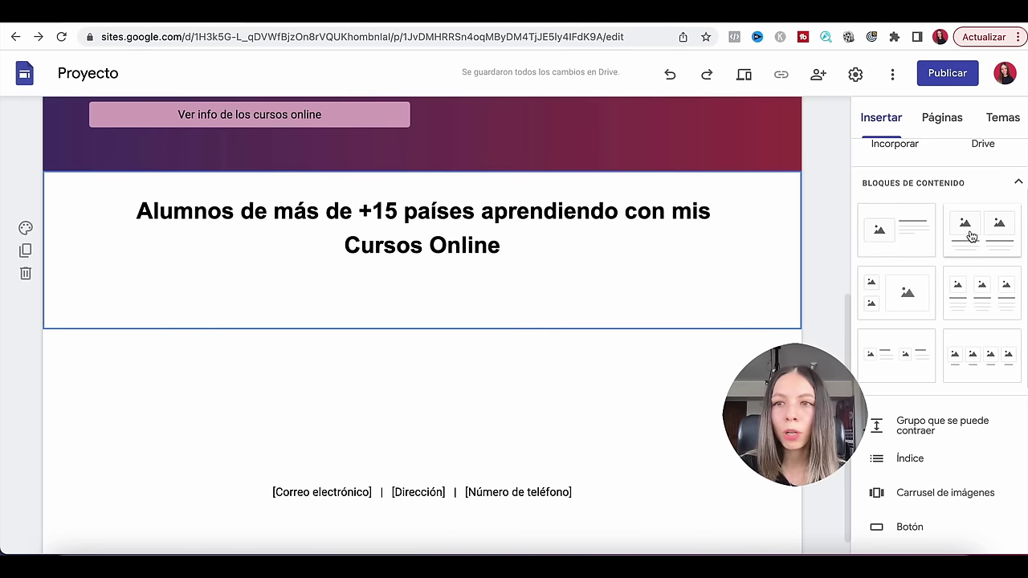
{"action": "left_click", "coordinate": [971, 235]}
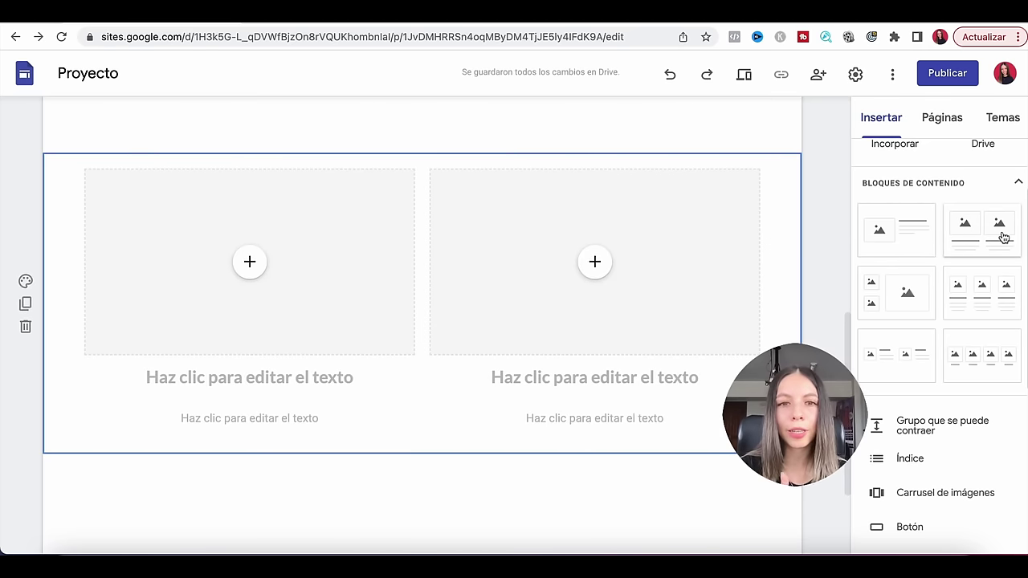
Upload an image to the first course card and title it 'Curso de Marketing Digital'
{"action": "scroll", "coordinate": [546, 241], "scroll_direction": "up", "scroll_amount": 2}
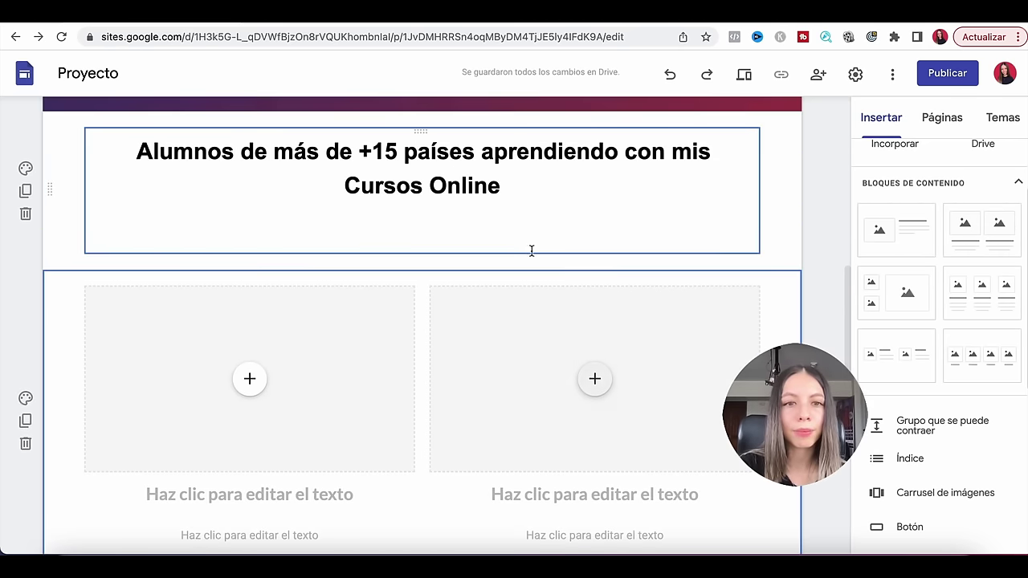
{"action": "scroll", "coordinate": [482, 273], "scroll_direction": "down", "scroll_amount": 1}
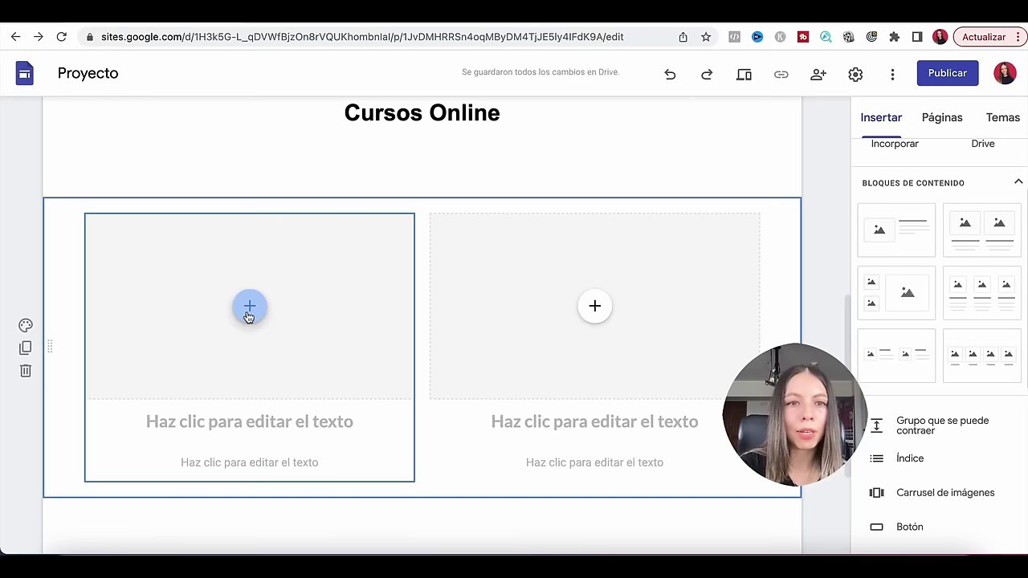
{"action": "left_click", "coordinate": [249, 307]}
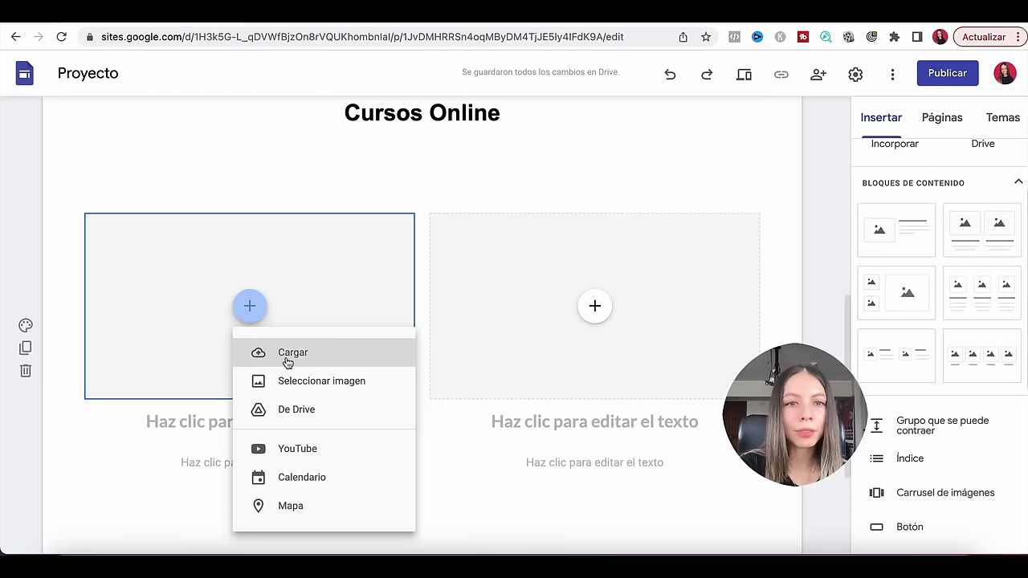
{"action": "left_click", "coordinate": [288, 362]}
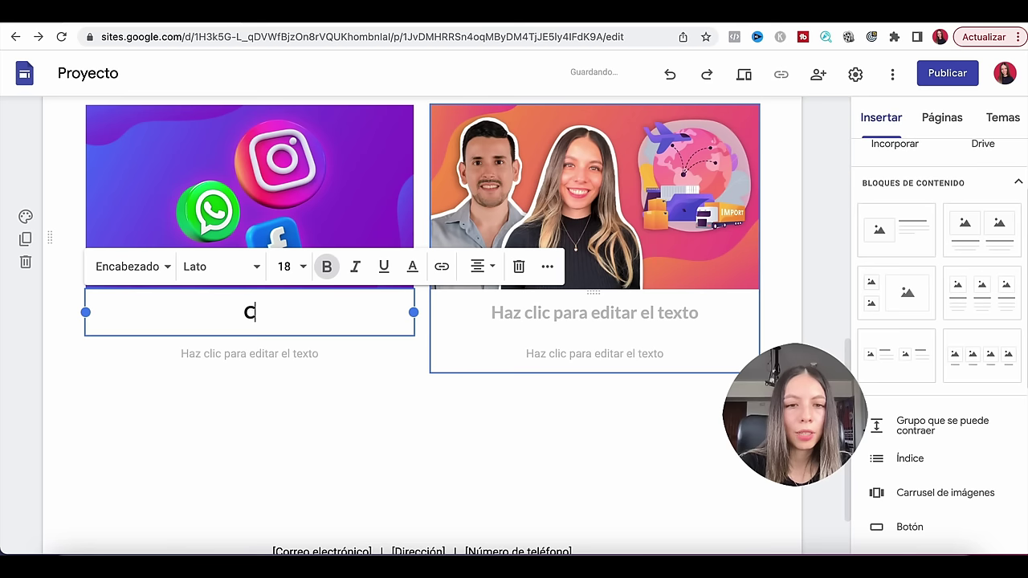
{"action": "type", "text": "ueso"}
{"action": "key", "text": "BackSpace"}
{"action": "key", "text": "BackSpace"}
{"action": "type", "text": "rso de "}
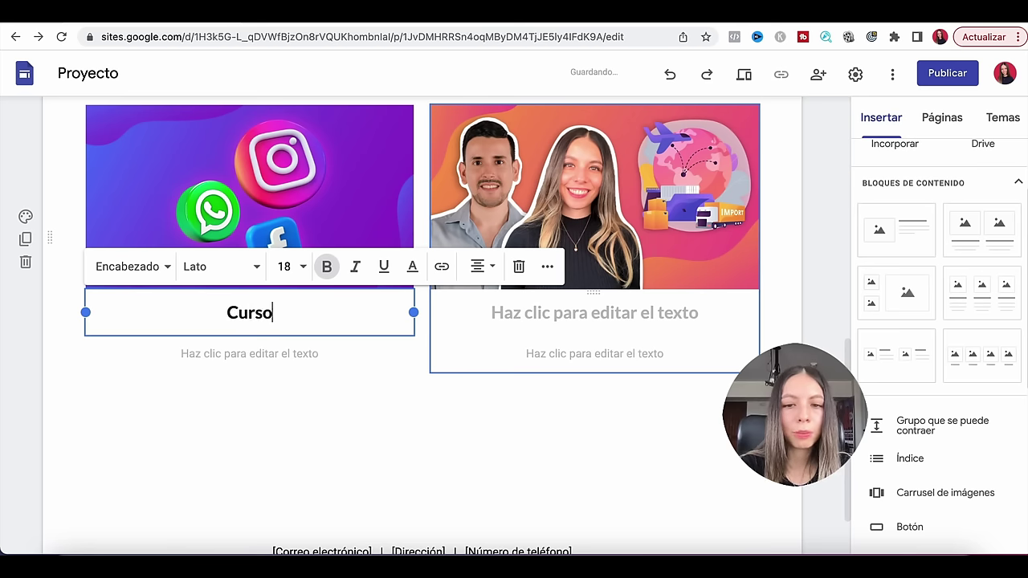
{"action": "type", "text": "Marketing Digital"}
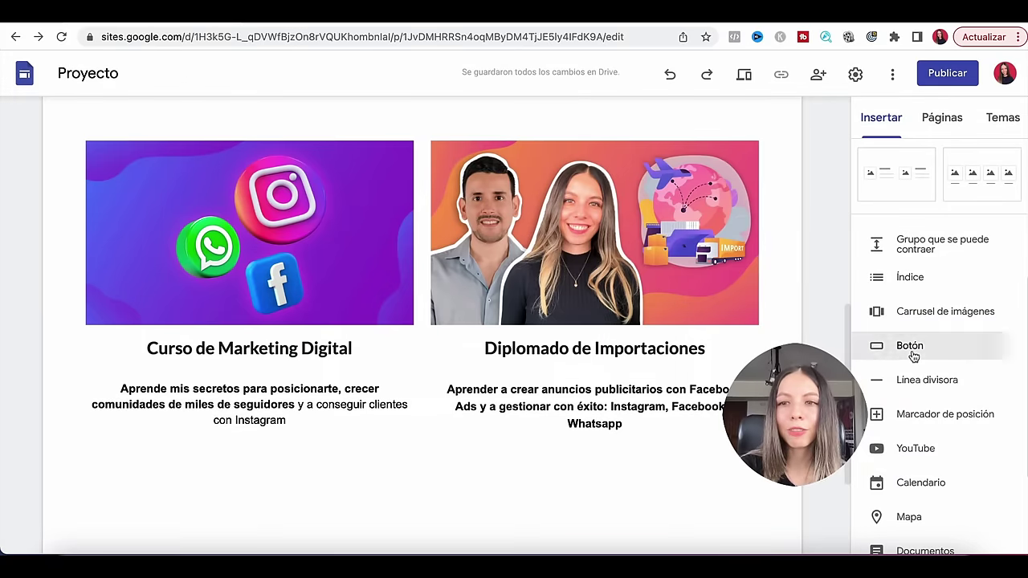
Add a 'Ver info del curso' button with the pasted course link beneath the Marketing card
{"action": "left_click", "coordinate": [911, 347]}
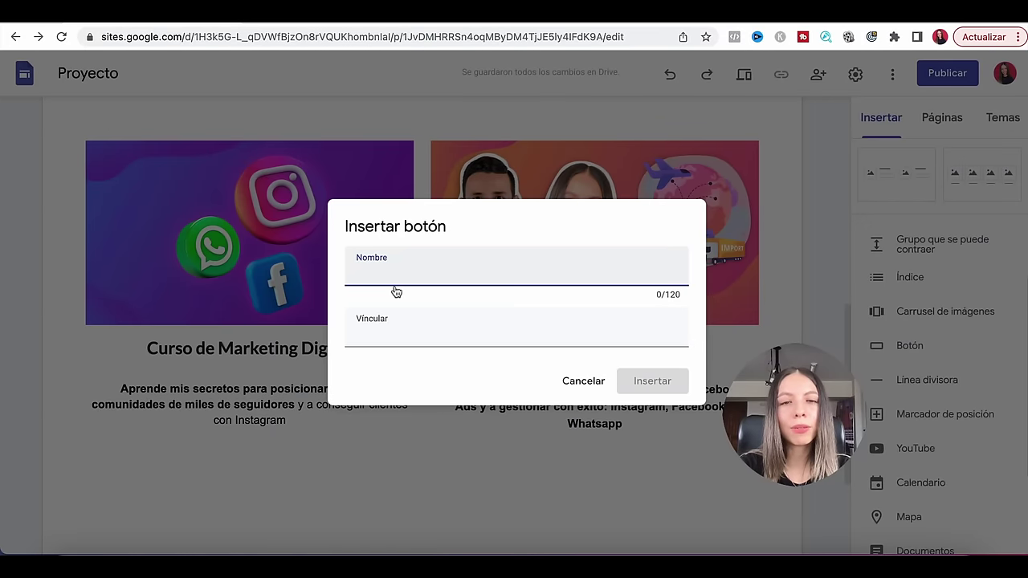
{"action": "type", "text": "Ver "}
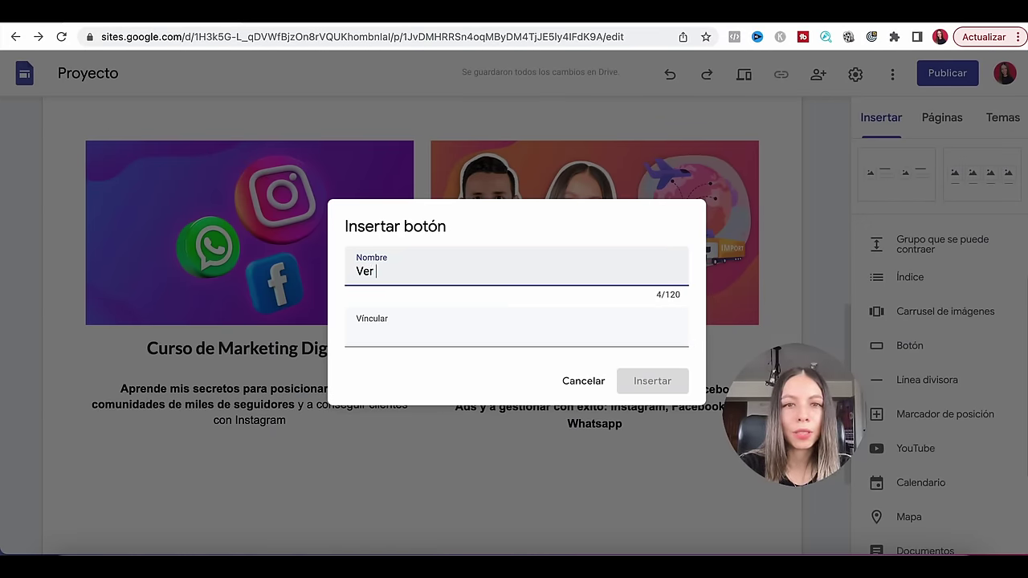
{"action": "type", "text": "info del curso"}
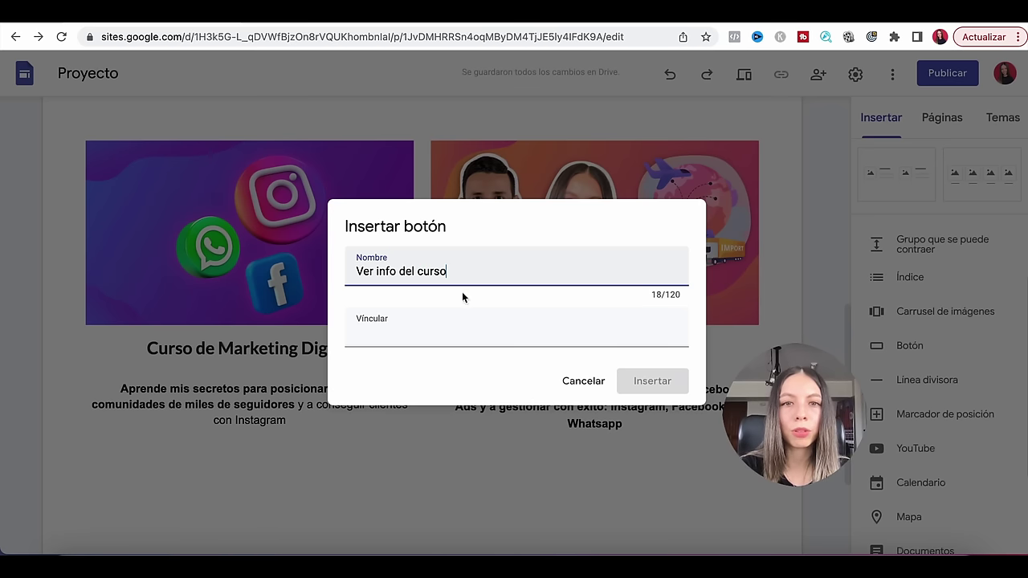
{"action": "left_click", "coordinate": [462, 329]}
{"action": "key", "text": "ctrl+v"}
{"action": "left_click", "coordinate": [662, 381]}
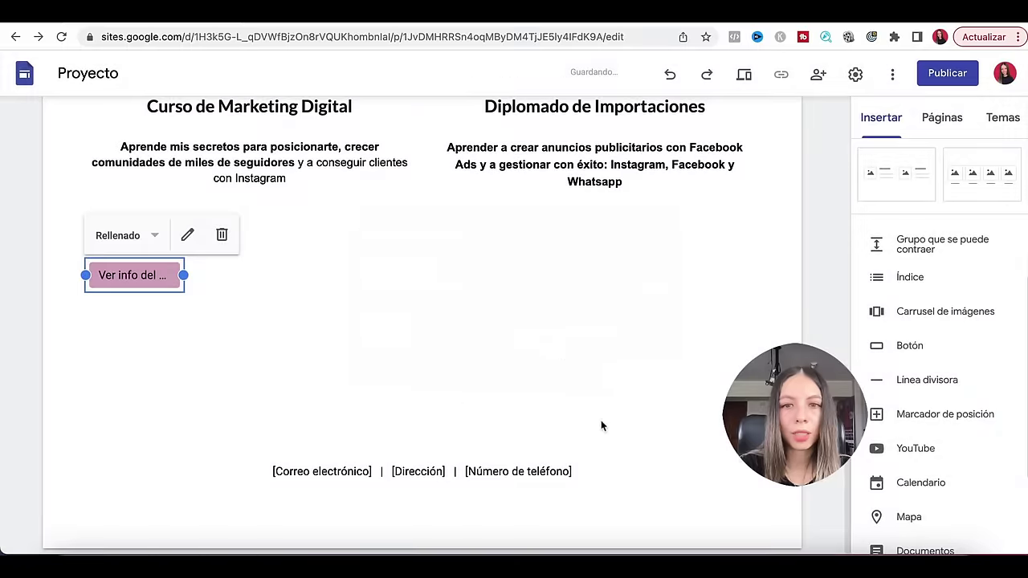
{"action": "scroll", "coordinate": [601, 420], "scroll_direction": "up", "scroll_amount": 3}
{"action": "left_click_drag", "start_coordinate": [177, 467], "coordinate": [255, 394]}
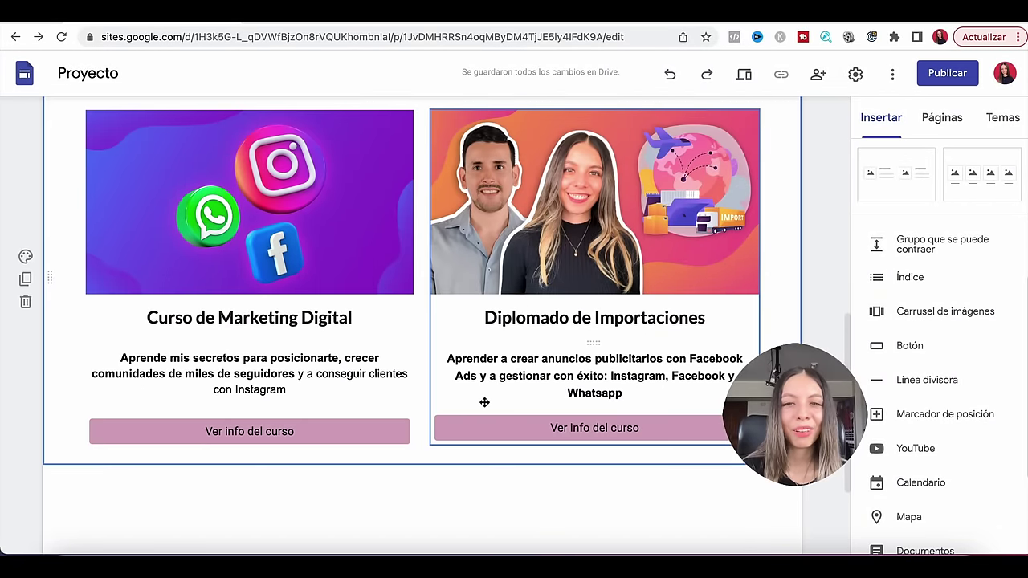
{"action": "scroll", "coordinate": [484, 402], "scroll_direction": "up", "scroll_amount": 3}
{"action": "scroll", "coordinate": [484, 403], "scroll_direction": "up", "scroll_amount": 5}
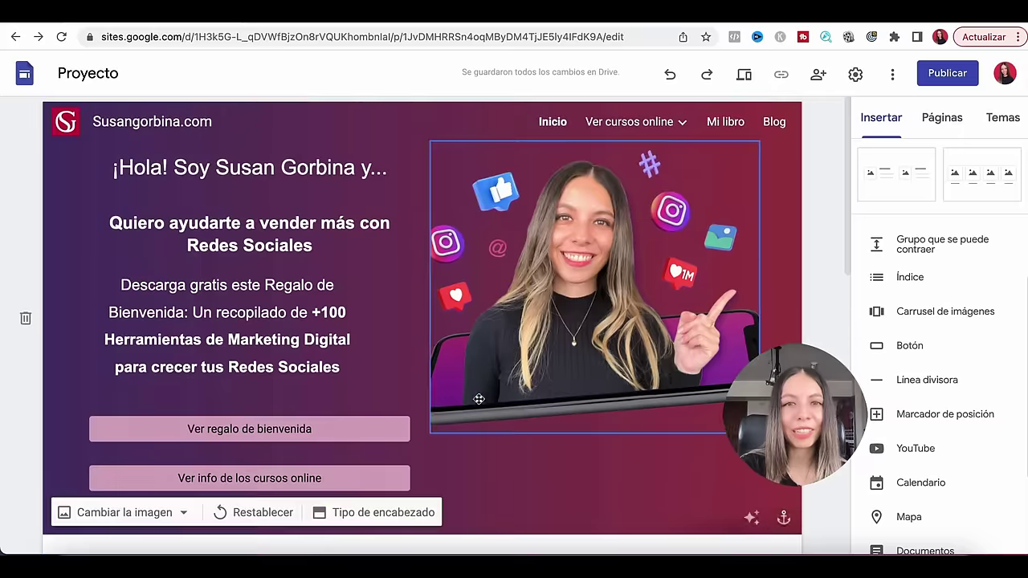
{"action": "scroll", "coordinate": [420, 361], "scroll_direction": "down", "scroll_amount": 6}
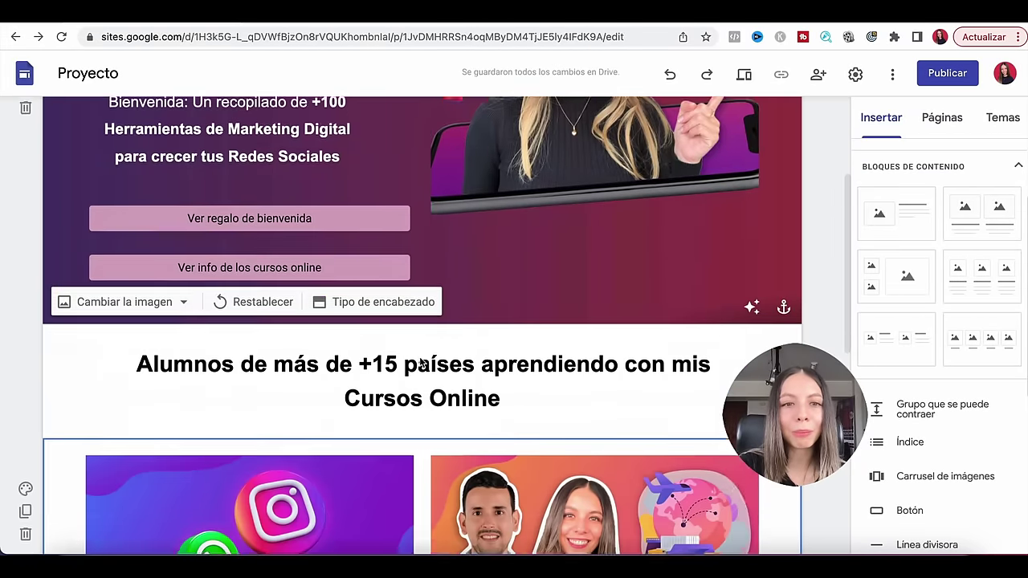
{"action": "scroll", "coordinate": [420, 363], "scroll_direction": "down", "scroll_amount": 1}
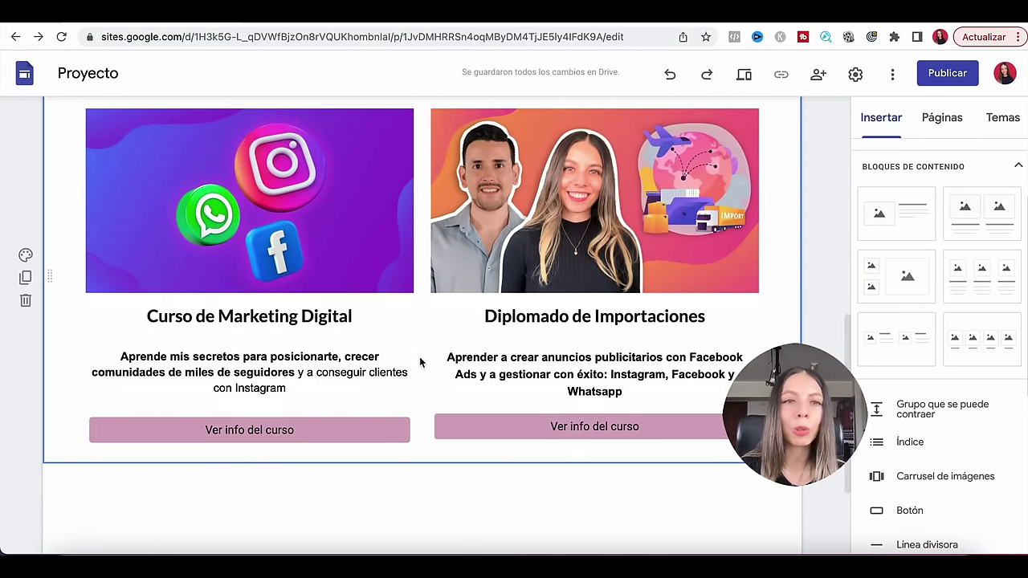
{"action": "scroll", "coordinate": [421, 363], "scroll_direction": "up", "scroll_amount": 1}
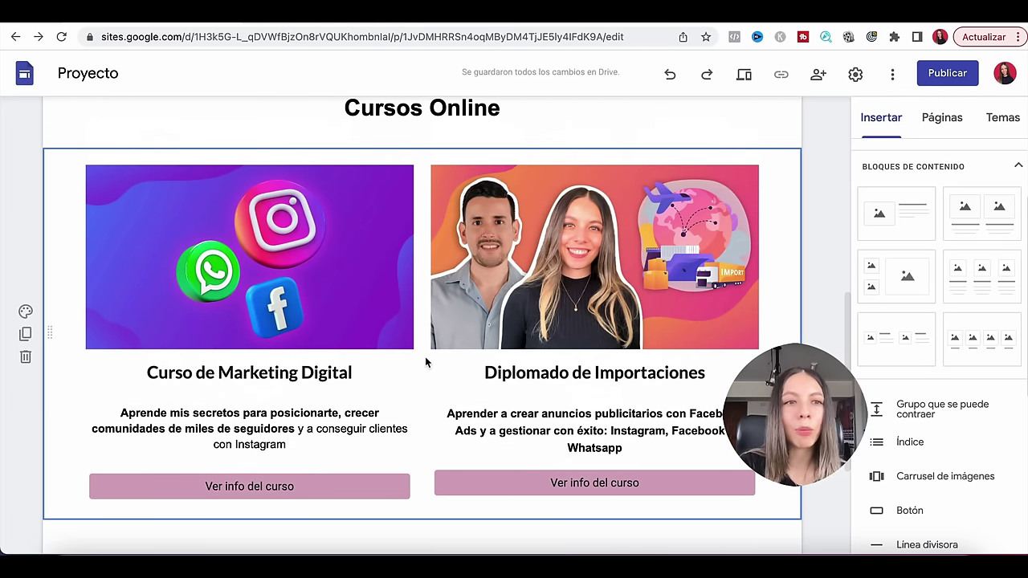
{"action": "scroll", "coordinate": [425, 357], "scroll_direction": "down", "scroll_amount": 1}
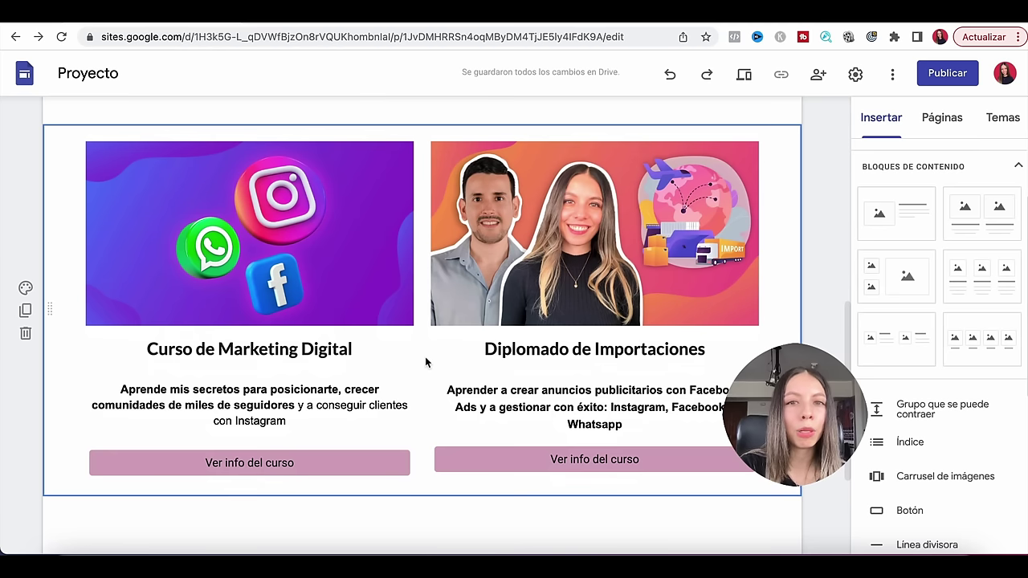
{"action": "left_click", "coordinate": [26, 313]}
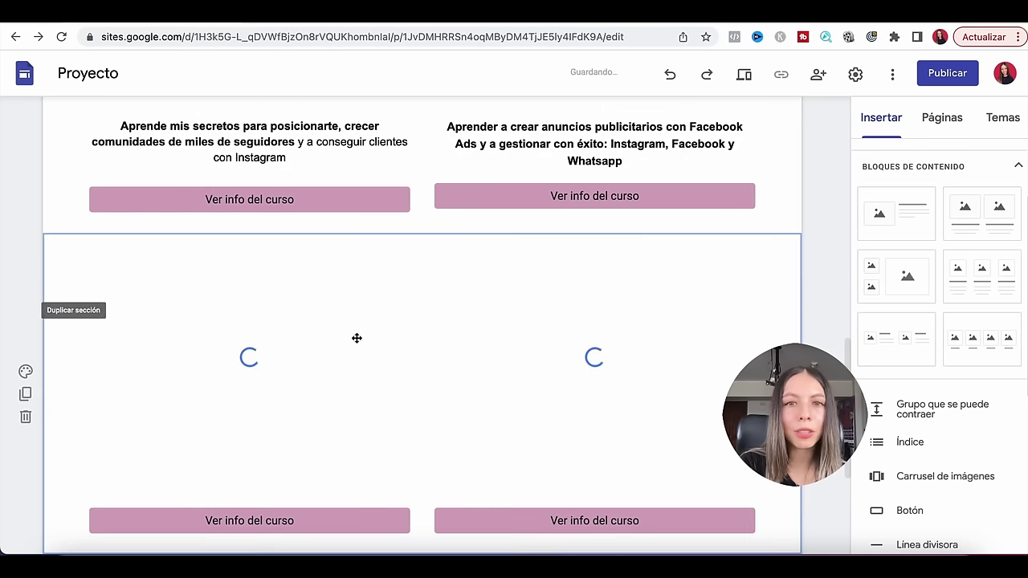
{"action": "scroll", "coordinate": [355, 338], "scroll_direction": "up", "scroll_amount": 3}
{"action": "scroll", "coordinate": [356, 338], "scroll_direction": "down", "scroll_amount": 4}
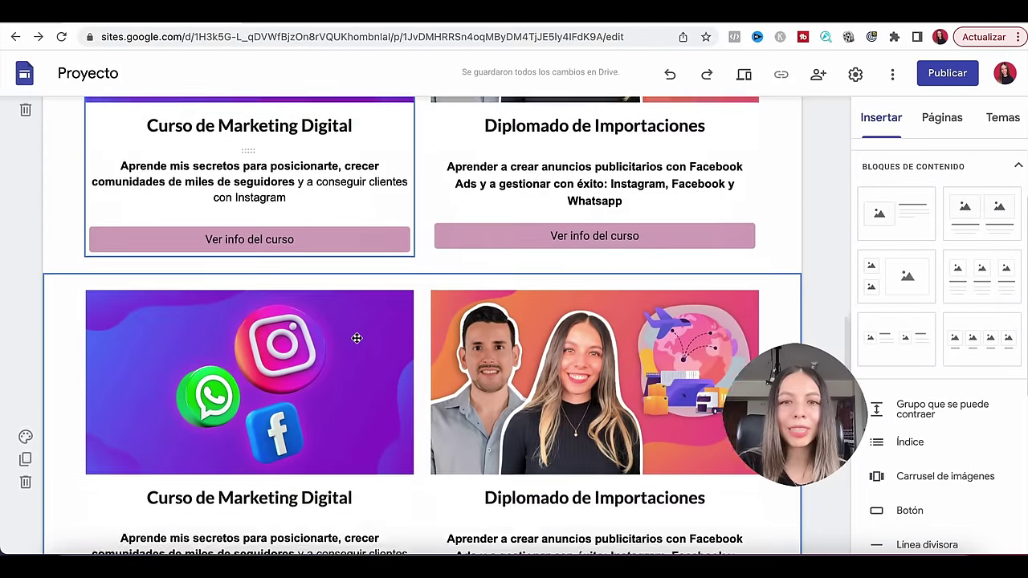
{"action": "scroll", "coordinate": [357, 338], "scroll_direction": "up", "scroll_amount": 4}
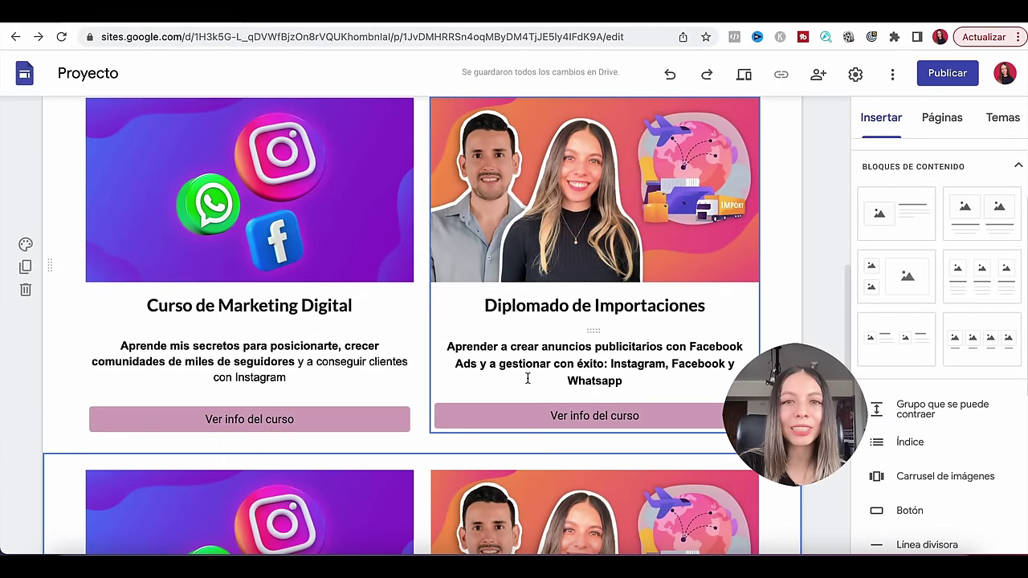
{"action": "scroll", "coordinate": [357, 338], "scroll_direction": "down", "scroll_amount": 3}
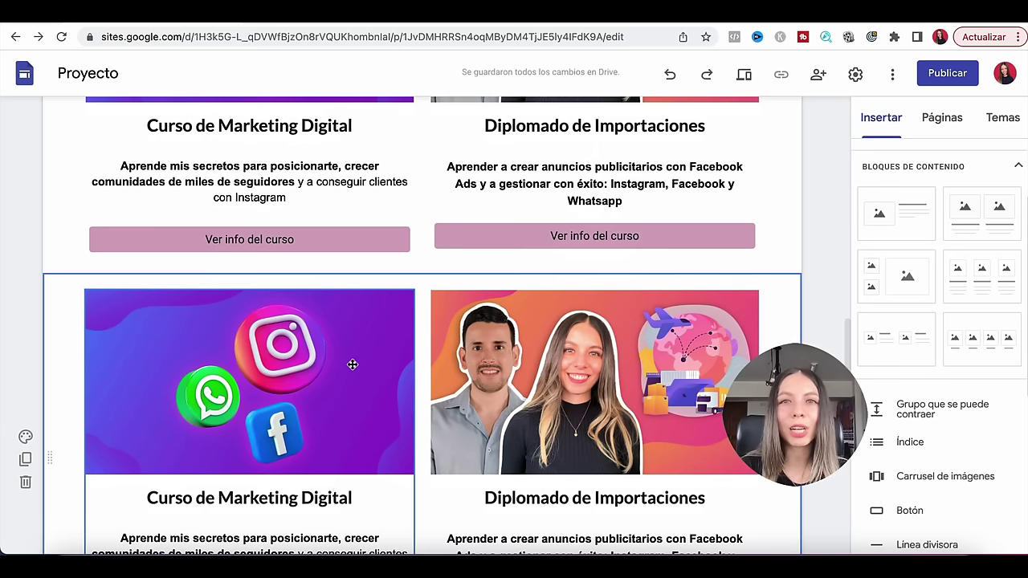
{"action": "scroll", "coordinate": [353, 365], "scroll_direction": "up", "scroll_amount": 2}
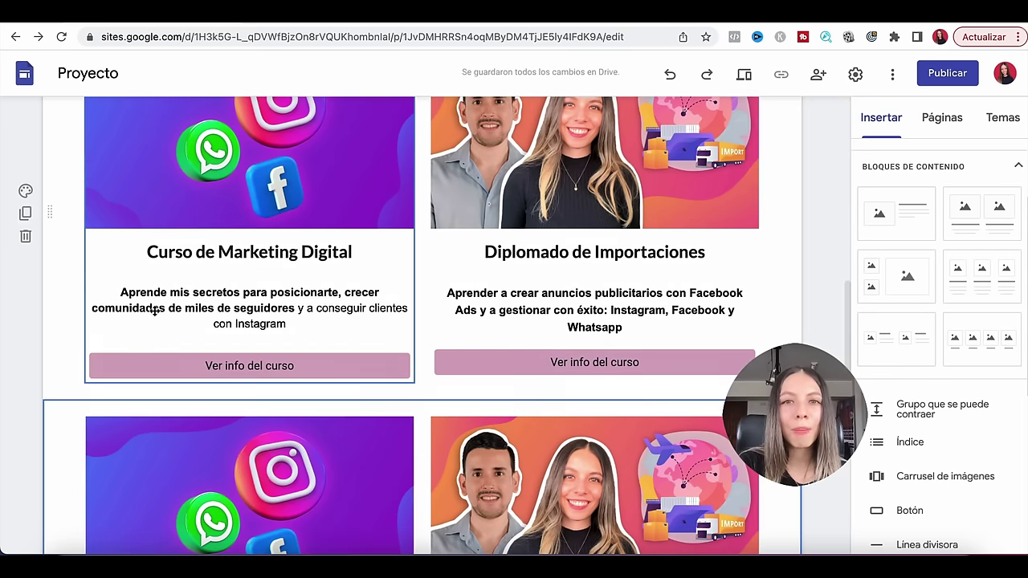
{"action": "scroll", "coordinate": [345, 321], "scroll_direction": "down", "scroll_amount": 4}
{"action": "scroll", "coordinate": [344, 313], "scroll_direction": "down", "scroll_amount": 1}
{"action": "scroll", "coordinate": [402, 337], "scroll_direction": "up", "scroll_amount": 7}
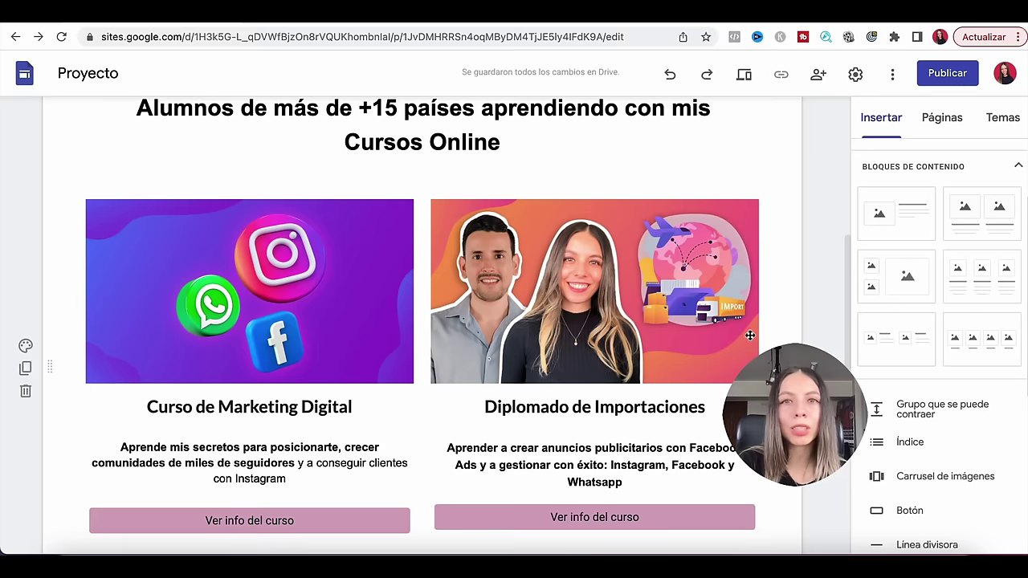
{"action": "scroll", "coordinate": [501, 356], "scroll_direction": "down", "scroll_amount": 2}
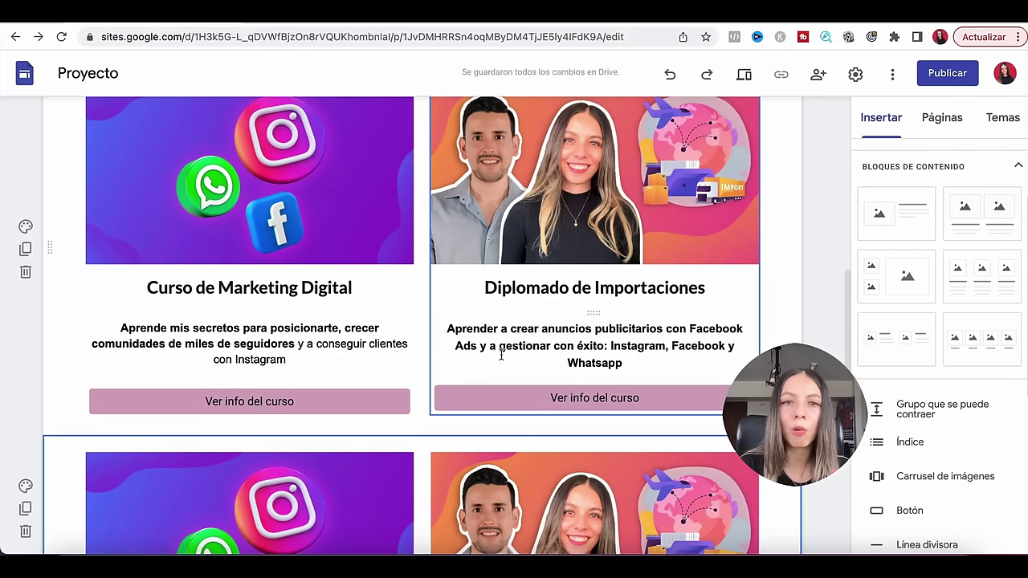
{"action": "scroll", "coordinate": [501, 356], "scroll_direction": "down", "scroll_amount": 3}
{"action": "key", "text": "Delete"}
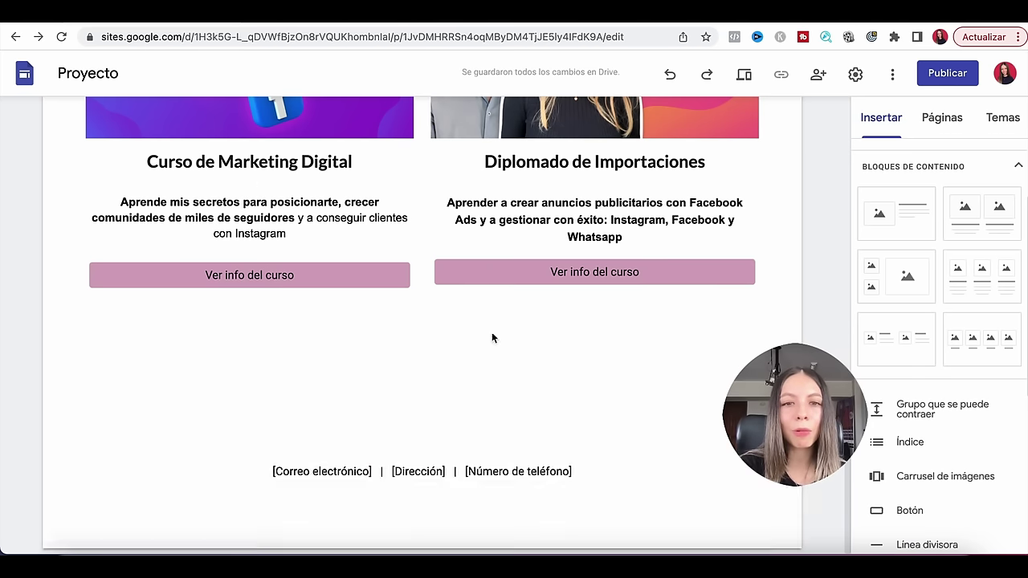
{"action": "mouse_move", "coordinate": [365, 509]}
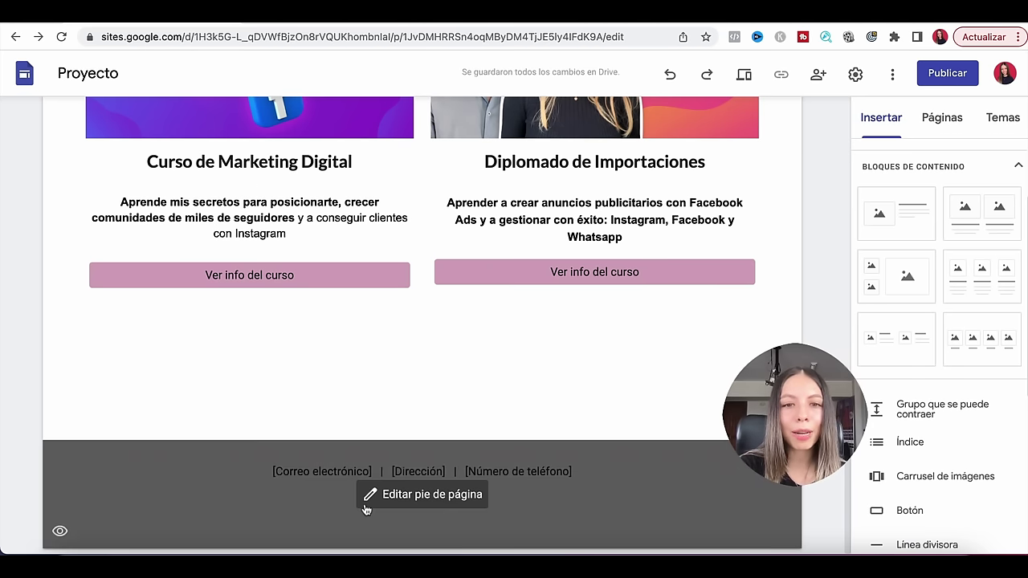
Edit the footer and select its placeholder contact line for replacement
{"action": "left_click", "coordinate": [417, 491]}
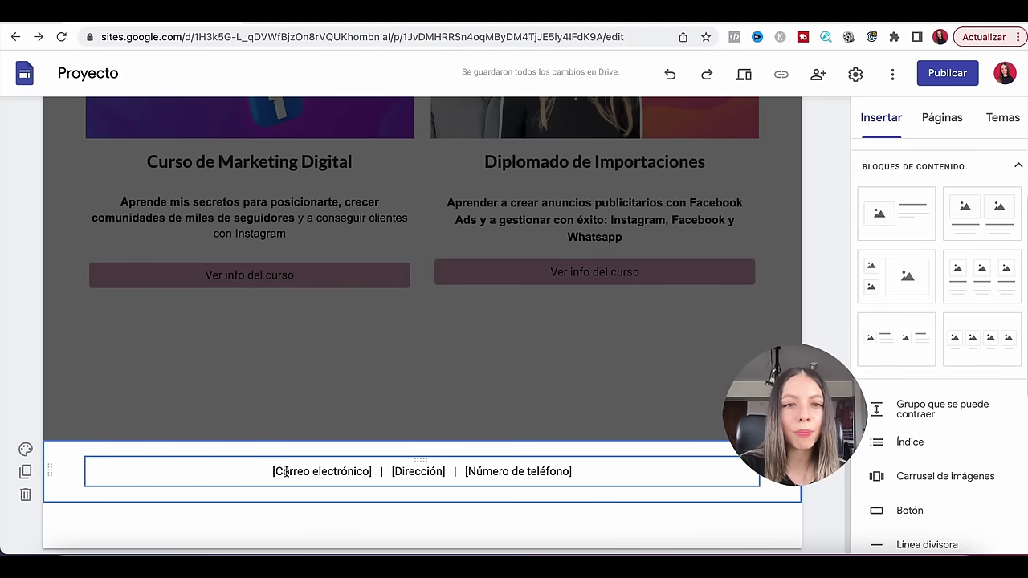
{"action": "triple_click", "coordinate": [286, 472]}
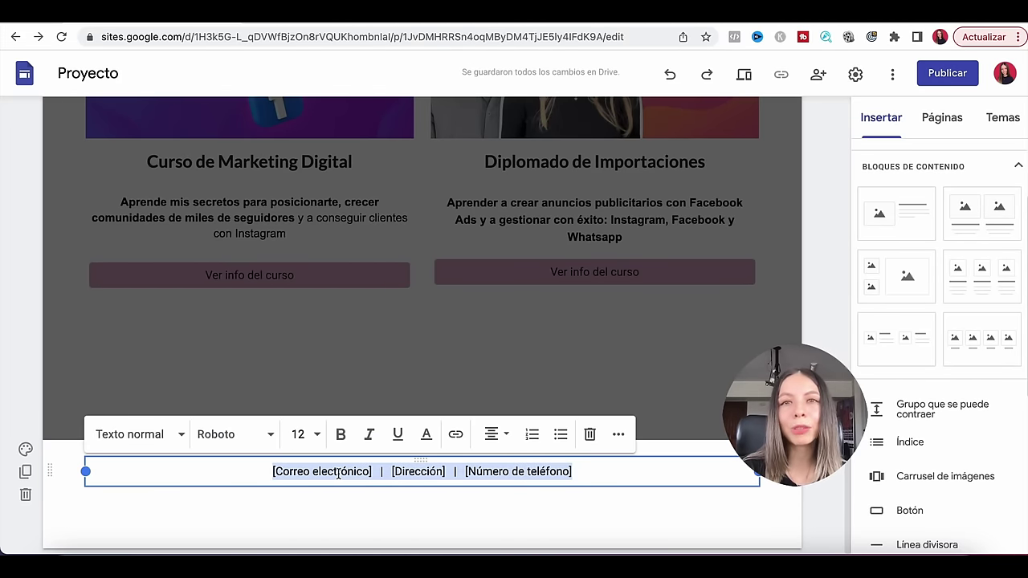
{"action": "left_click", "coordinate": [336, 473]}
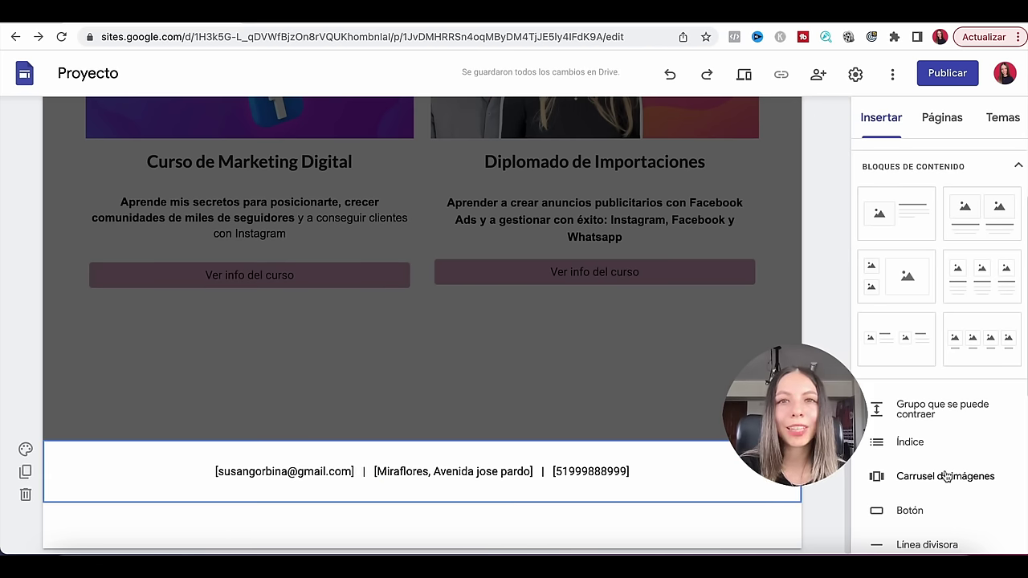
{"action": "scroll", "coordinate": [948, 476], "scroll_direction": "down", "scroll_amount": 4}
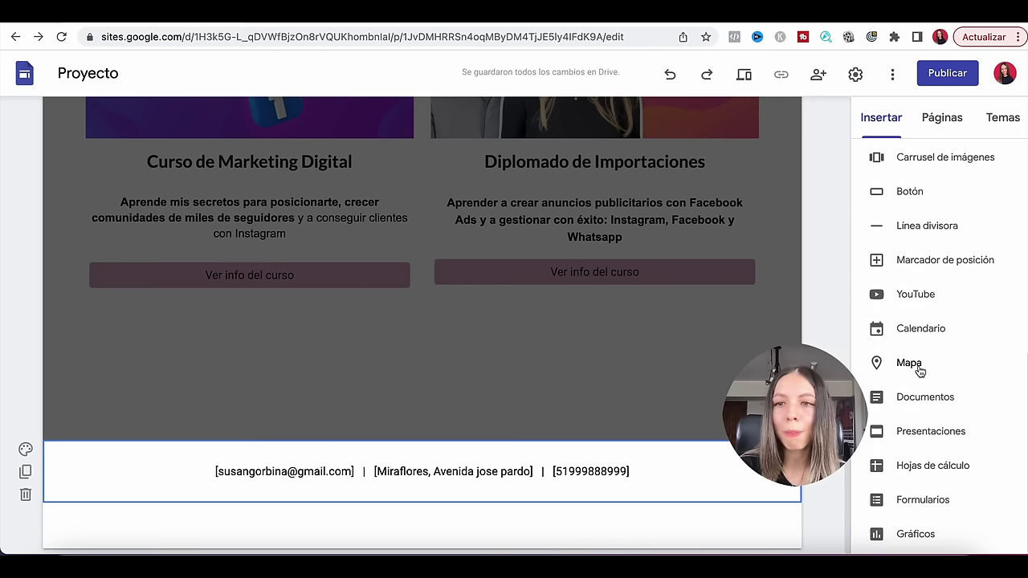
Insert a map pinned at the business's street address, chosen from the search suggestions
{"action": "left_click", "coordinate": [926, 368]}
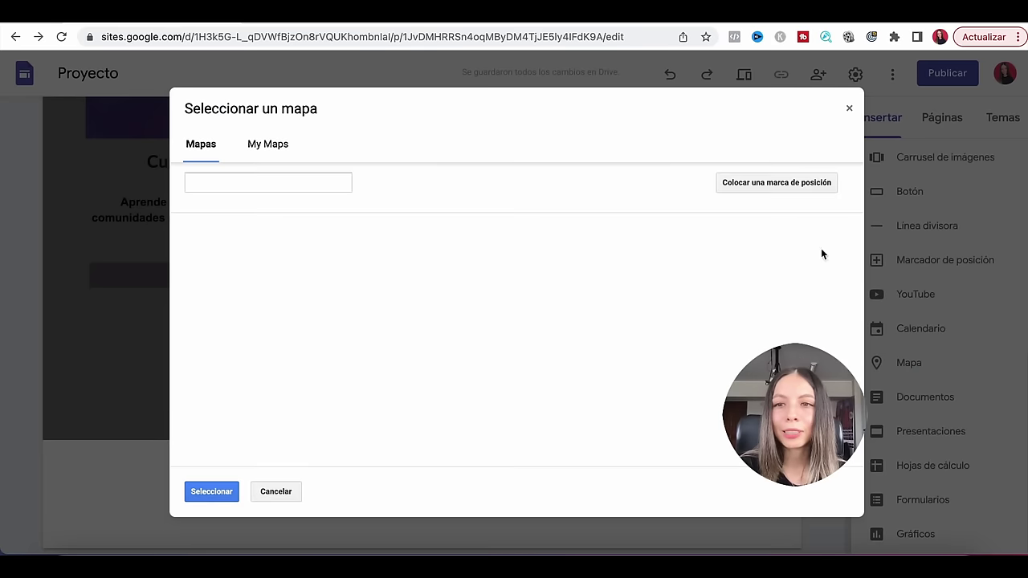
{"action": "left_click", "coordinate": [232, 184]}
{"action": "type", "text": "avenida hos"}
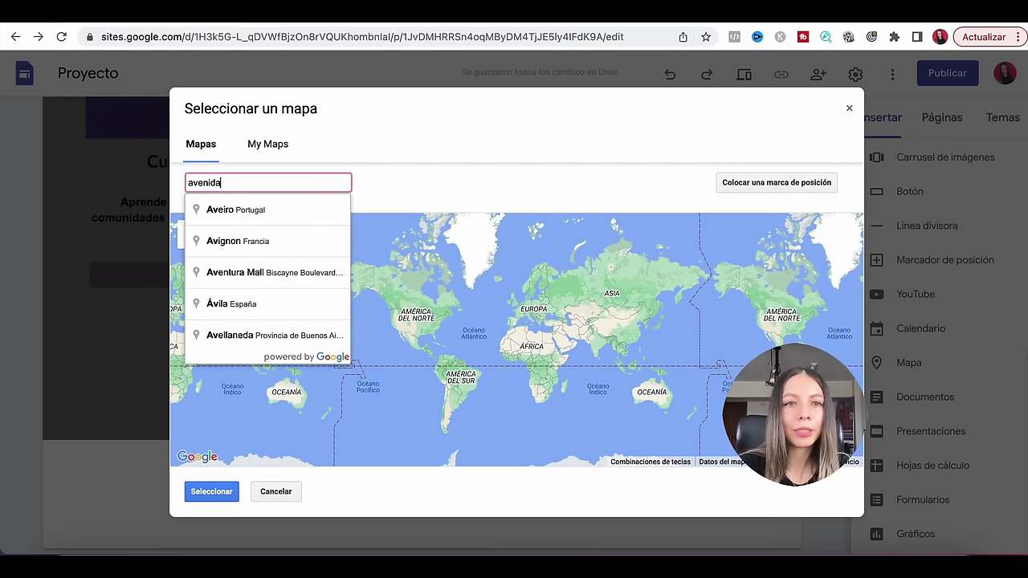
{"action": "key", "text": "BackSpace"}
{"action": "key", "text": "BackSpace"}
{"action": "key", "text": "BackSpace"}
{"action": "type", "text": "jose parfo"}
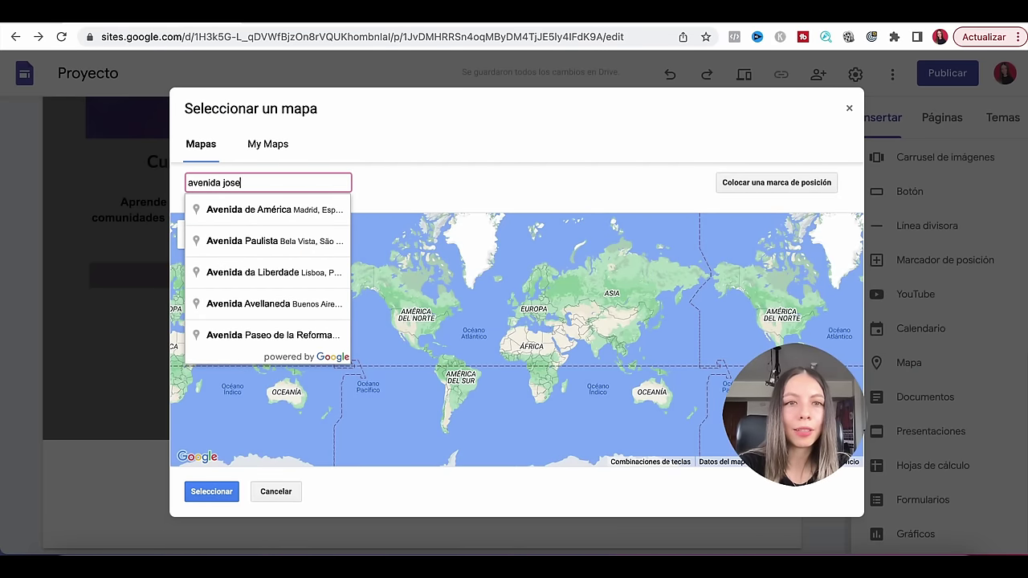
{"action": "key", "text": "BackSpace"}
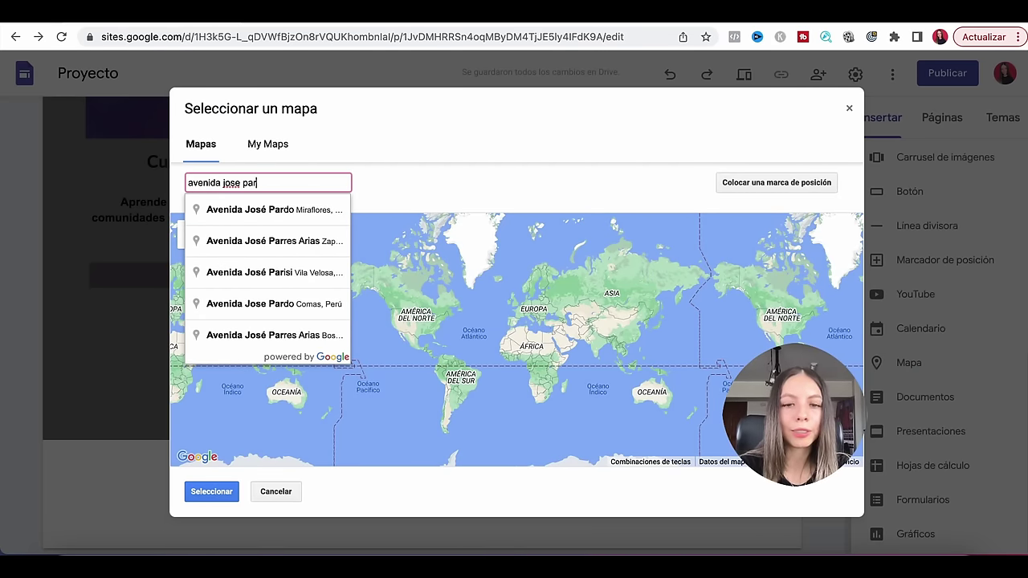
{"action": "type", "text": "do 138"}
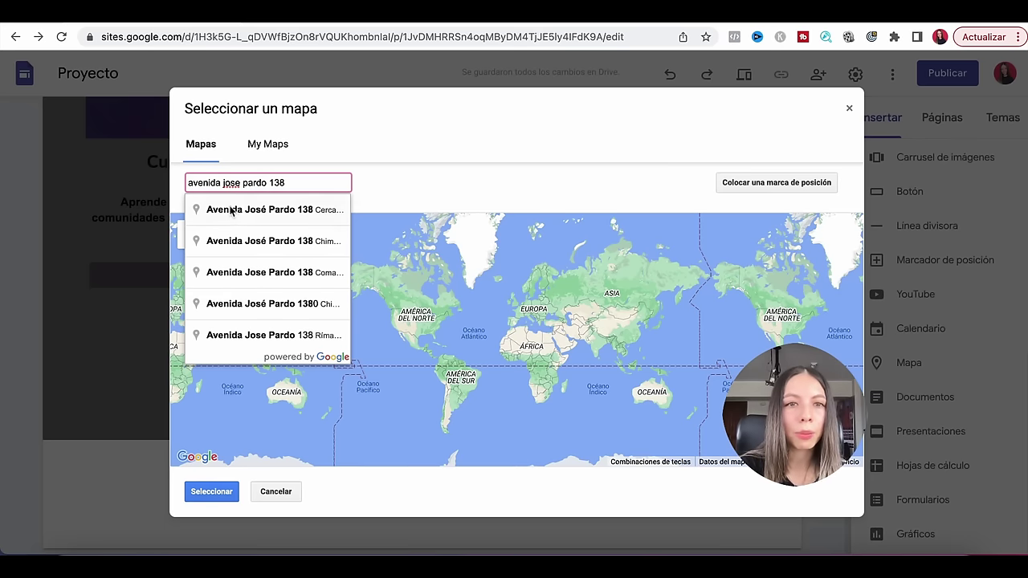
{"action": "left_click", "coordinate": [232, 210]}
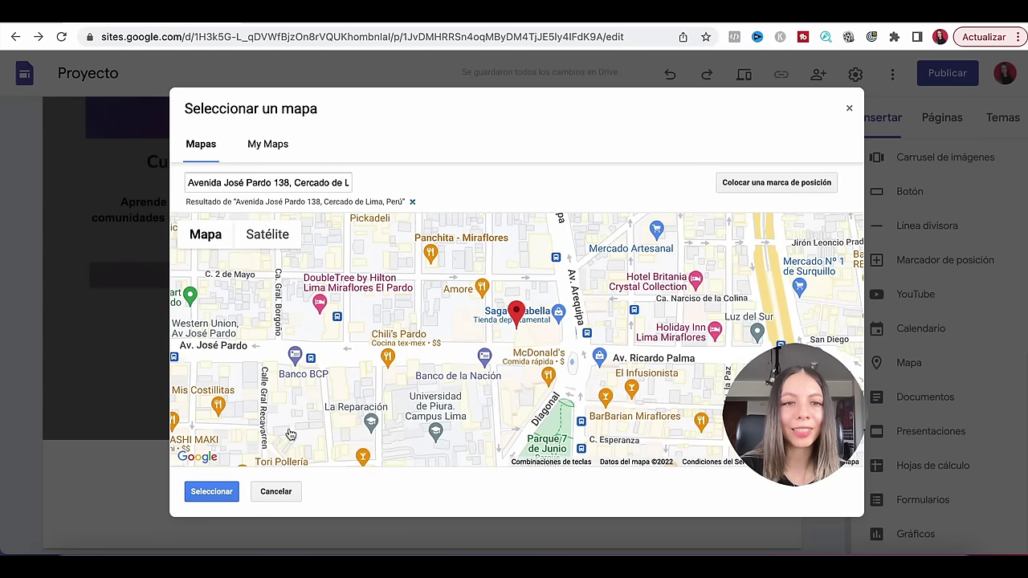
{"action": "left_click", "coordinate": [212, 491]}
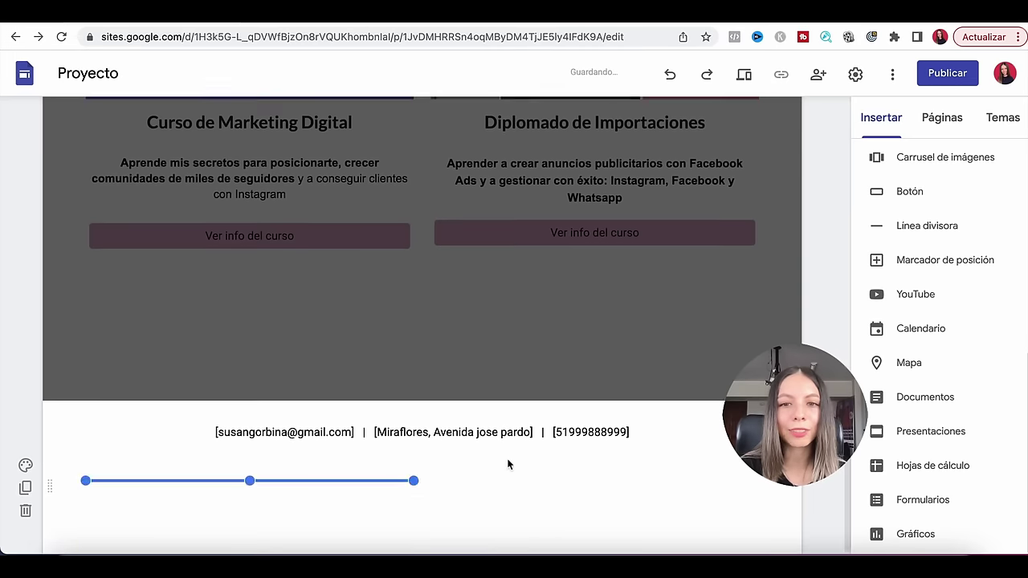
{"action": "left_click_drag", "start_coordinate": [259, 335], "coordinate": [616, 308]}
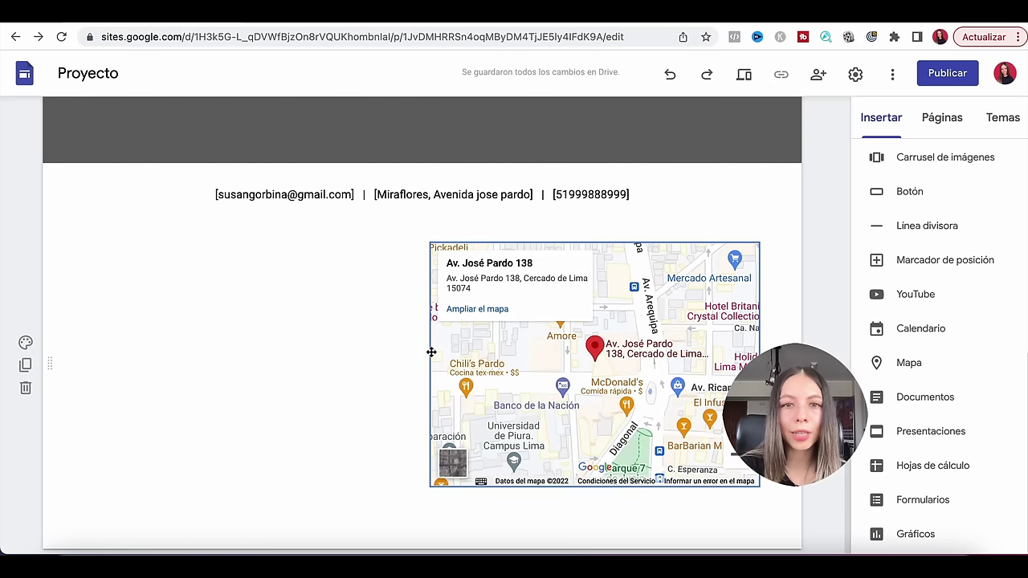
{"action": "left_click_drag", "start_coordinate": [431, 364], "coordinate": [72, 357]}
{"action": "scroll", "coordinate": [591, 257], "scroll_direction": "up", "scroll_amount": 2}
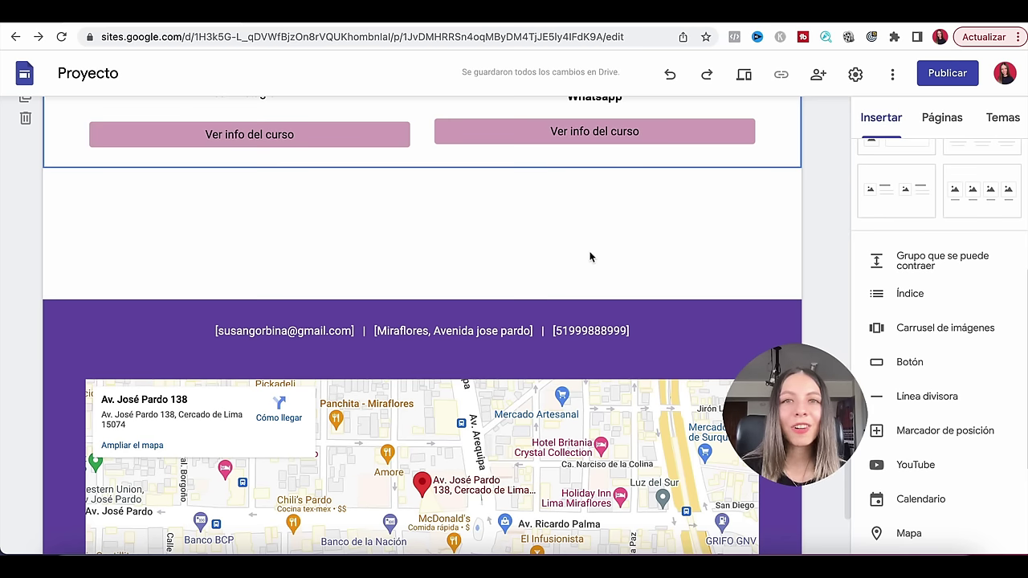
{"action": "left_click", "coordinate": [922, 267]}
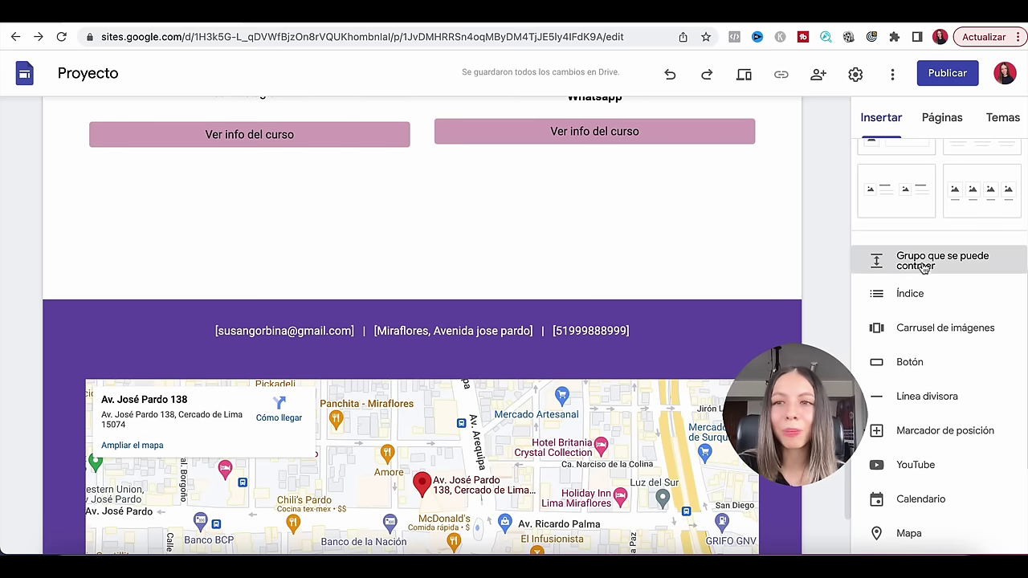
{"action": "scroll", "coordinate": [592, 319], "scroll_direction": "up", "scroll_amount": 1}
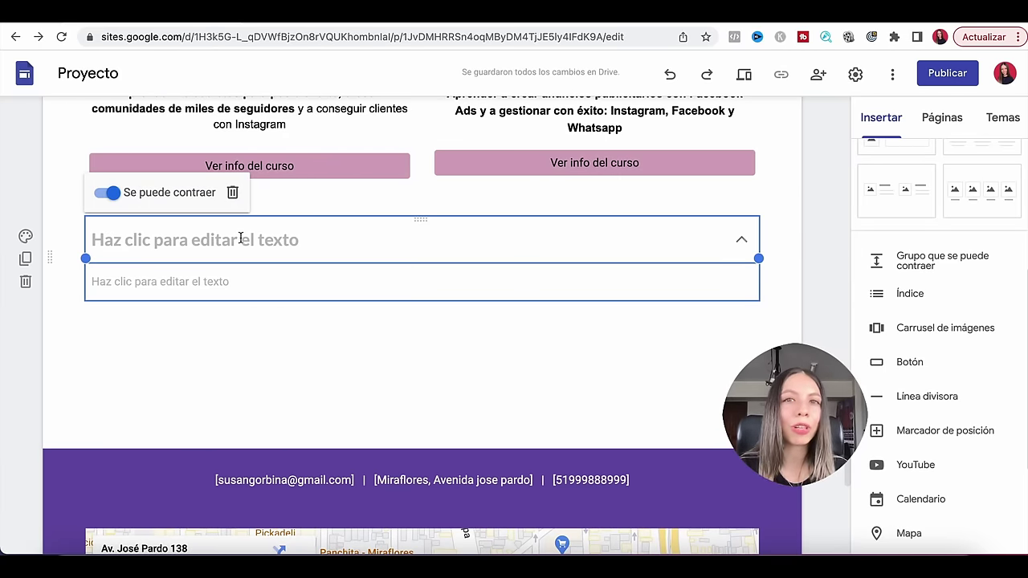
{"action": "left_click", "coordinate": [240, 238]}
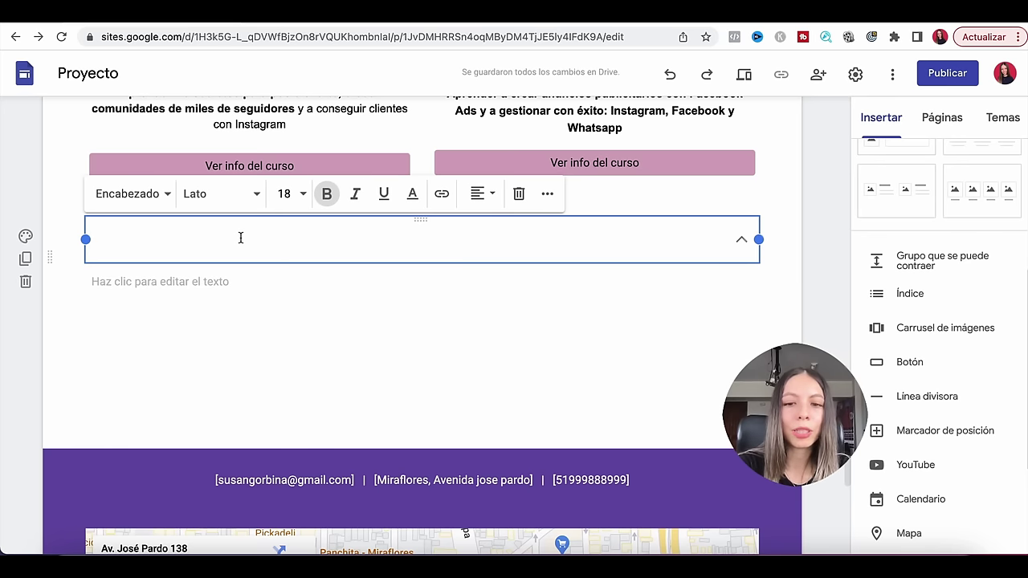
{"action": "type", "text": "Modulo1"}
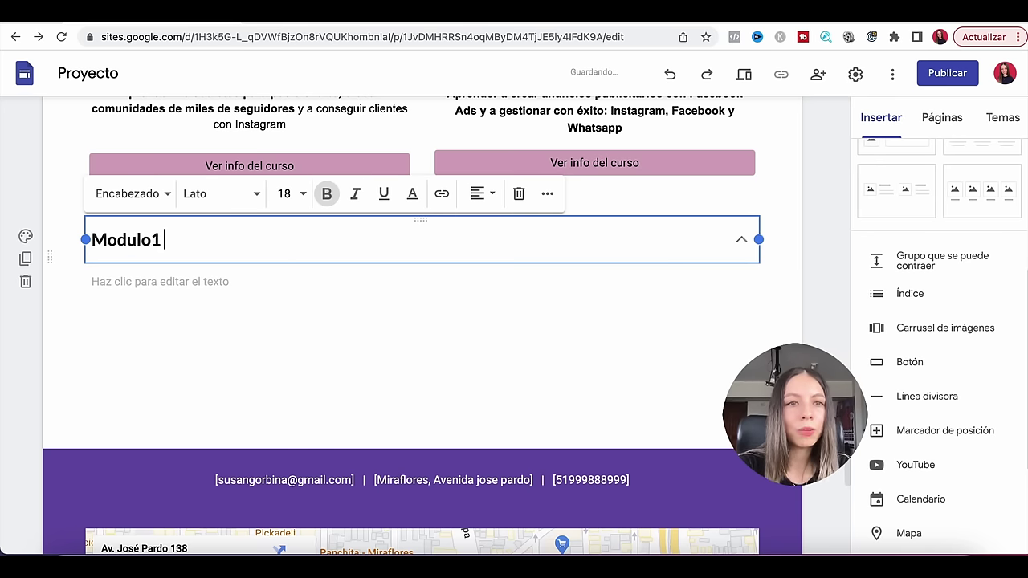
{"action": "key", "text": "Return"}
{"action": "type", "text": "1. creacio"}
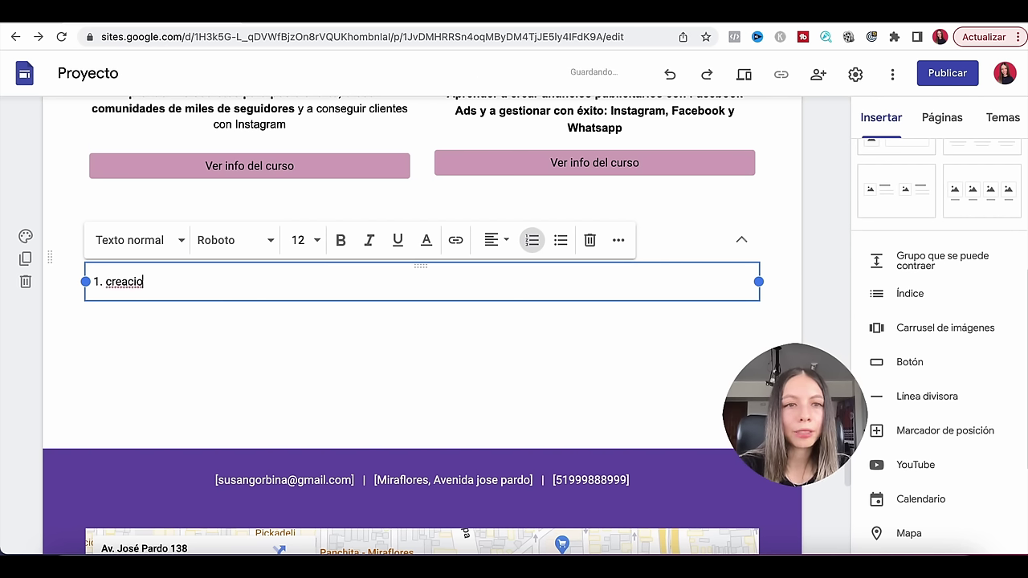
{"action": "type", "text": "n de"}
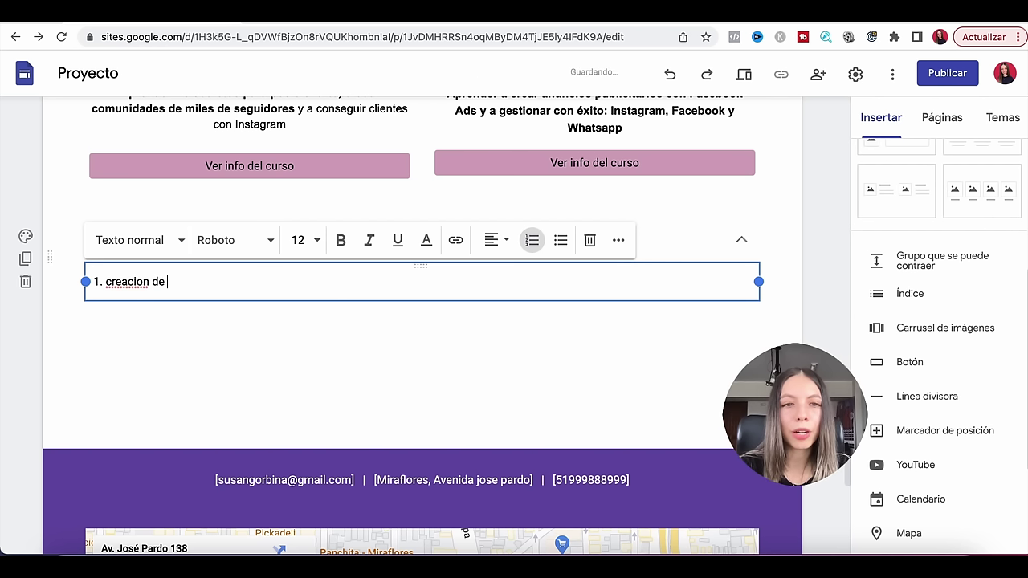
{"action": "type", "text": " cuenta de instagr"}
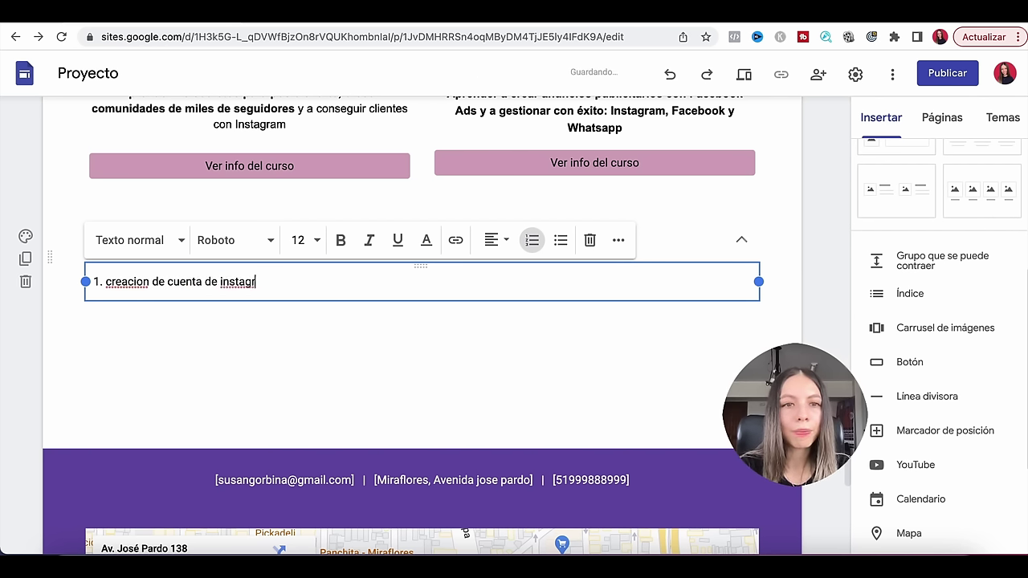
{"action": "left_click", "coordinate": [575, 331]}
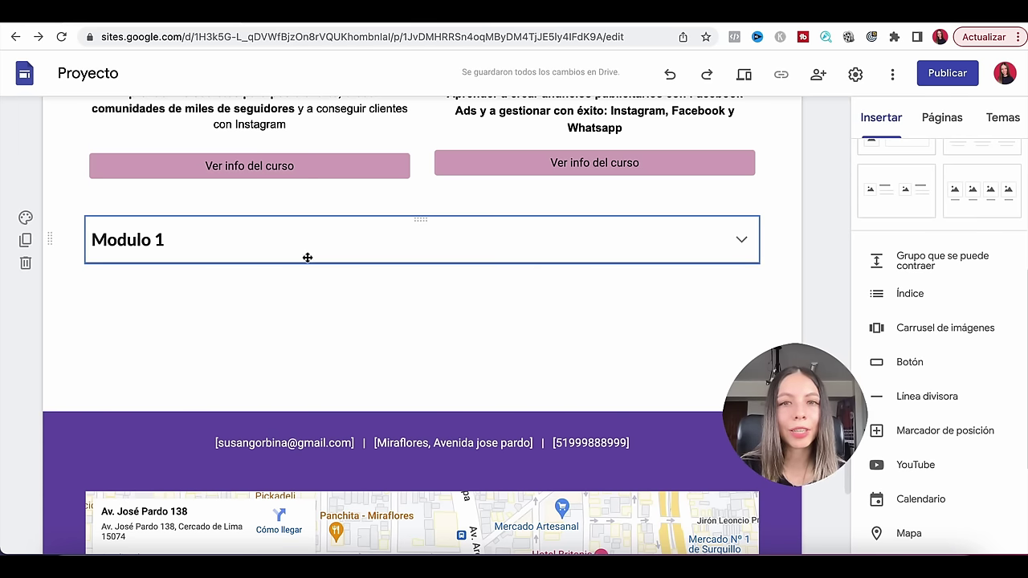
{"action": "left_click", "coordinate": [743, 242]}
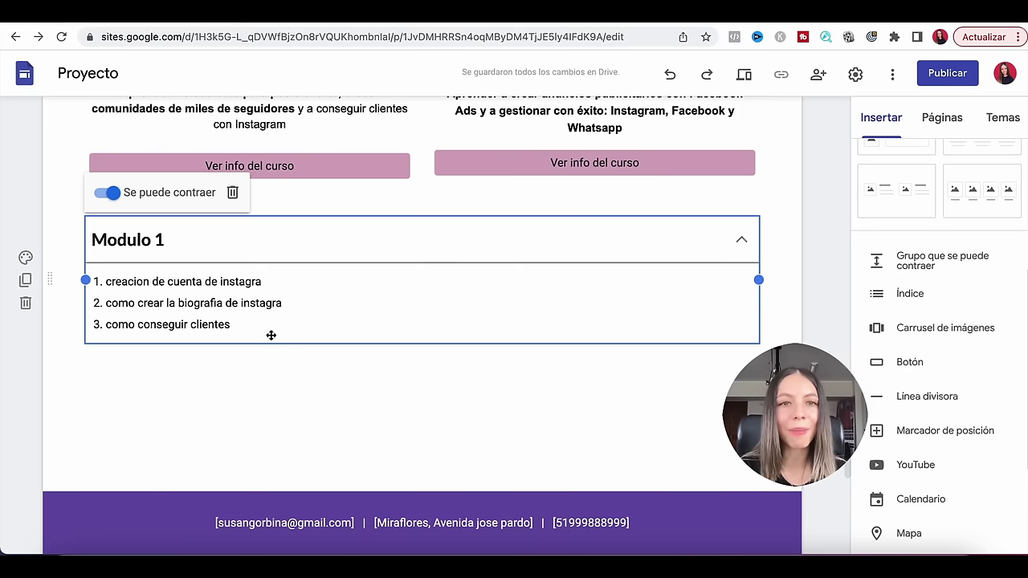
{"action": "left_click", "coordinate": [743, 241]}
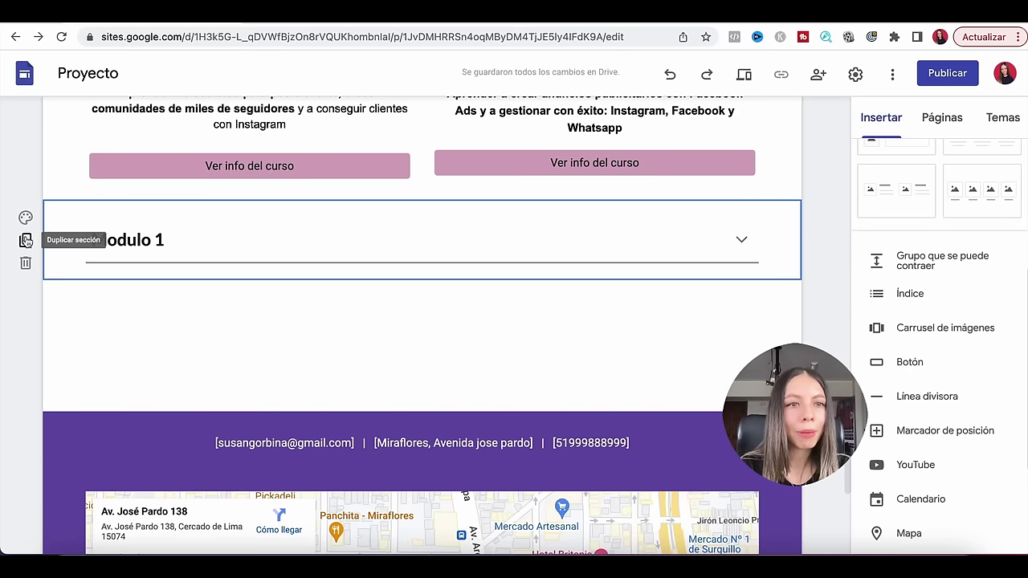
{"action": "left_click", "coordinate": [25, 240]}
{"action": "left_click", "coordinate": [145, 255]}
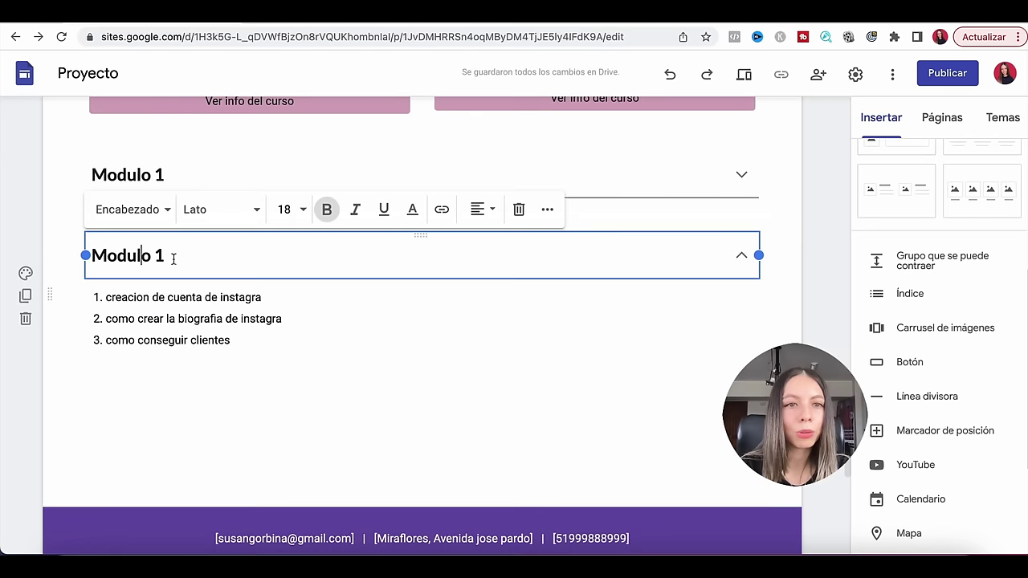
{"action": "left_click", "coordinate": [174, 258]}
{"action": "type", "text": "2"}
{"action": "key", "text": "BackSpace"}
{"action": "key", "text": "BackSpace"}
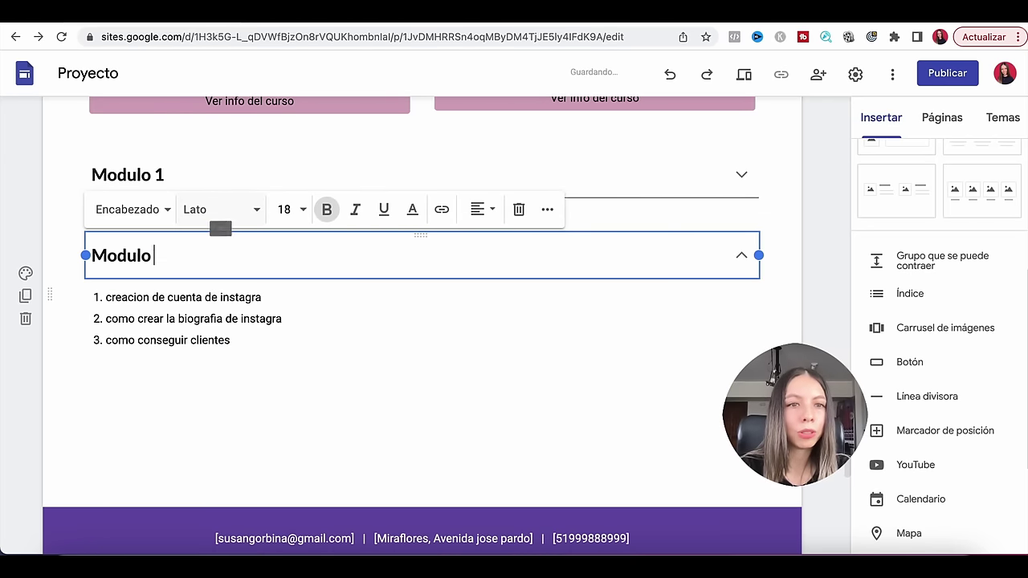
{"action": "type", "text": "2"}
{"action": "left_click", "coordinate": [178, 316]}
{"action": "left_click", "coordinate": [319, 406]}
{"action": "scroll", "coordinate": [319, 406], "scroll_direction": "up", "scroll_amount": 3}
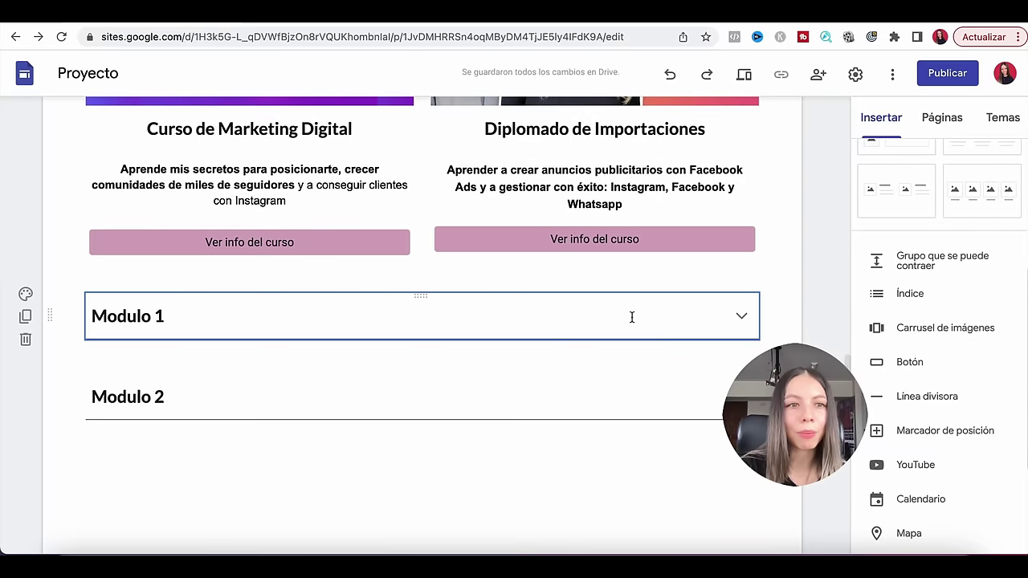
{"action": "key", "text": "Delete"}
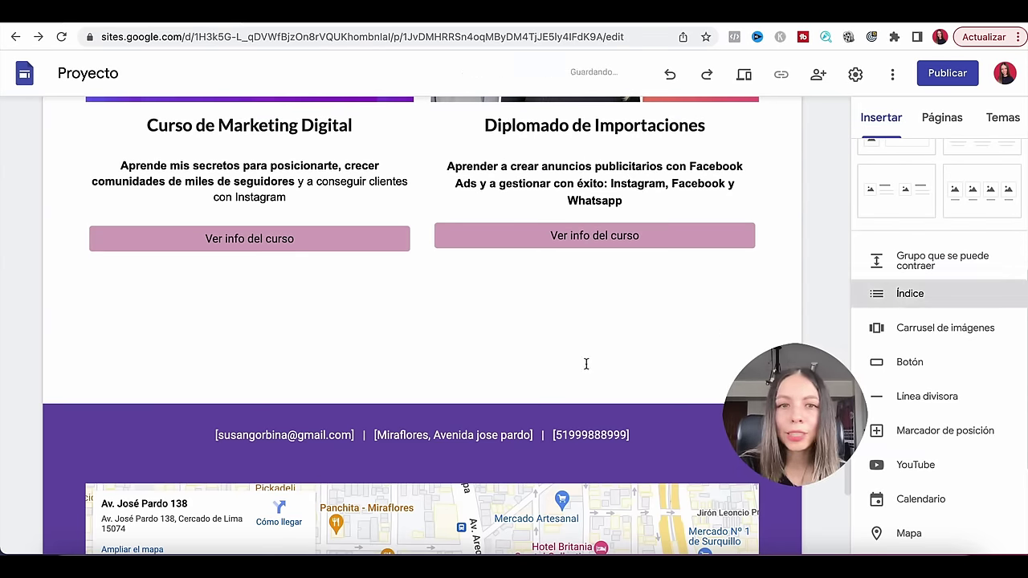
Scroll up to check the page, then back down to the area below the course cards
{"action": "scroll", "coordinate": [586, 364], "scroll_direction": "up", "scroll_amount": 10}
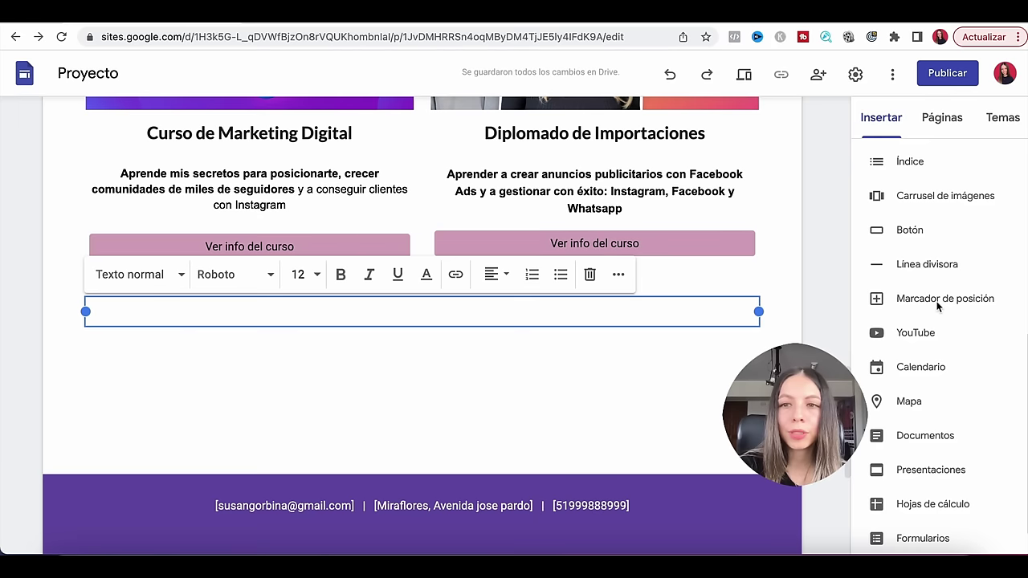
{"action": "scroll", "coordinate": [874, 305], "scroll_direction": "down", "scroll_amount": 2}
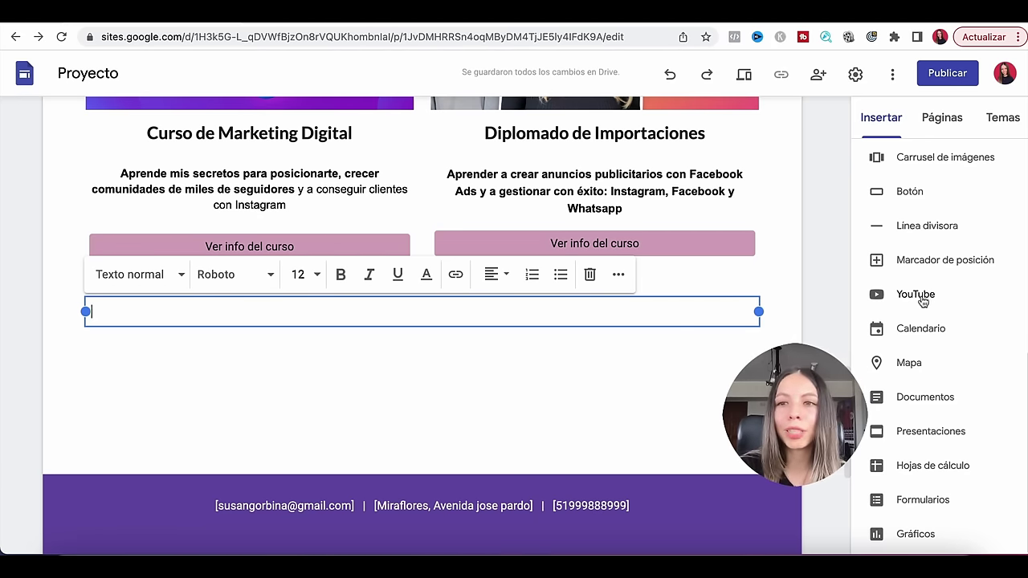
{"action": "left_click", "coordinate": [916, 296]}
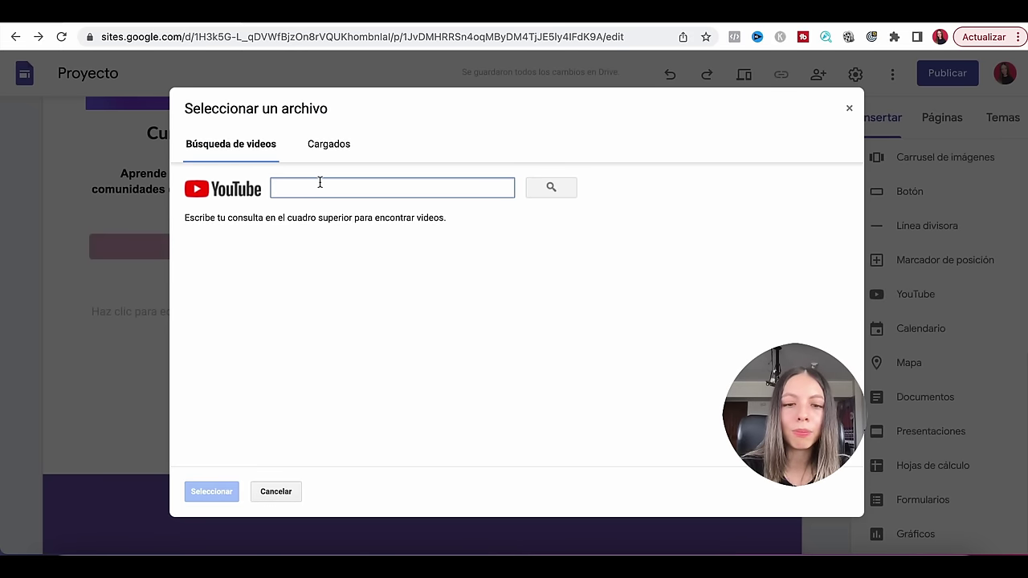
{"action": "type", "text": "marketing digital"}
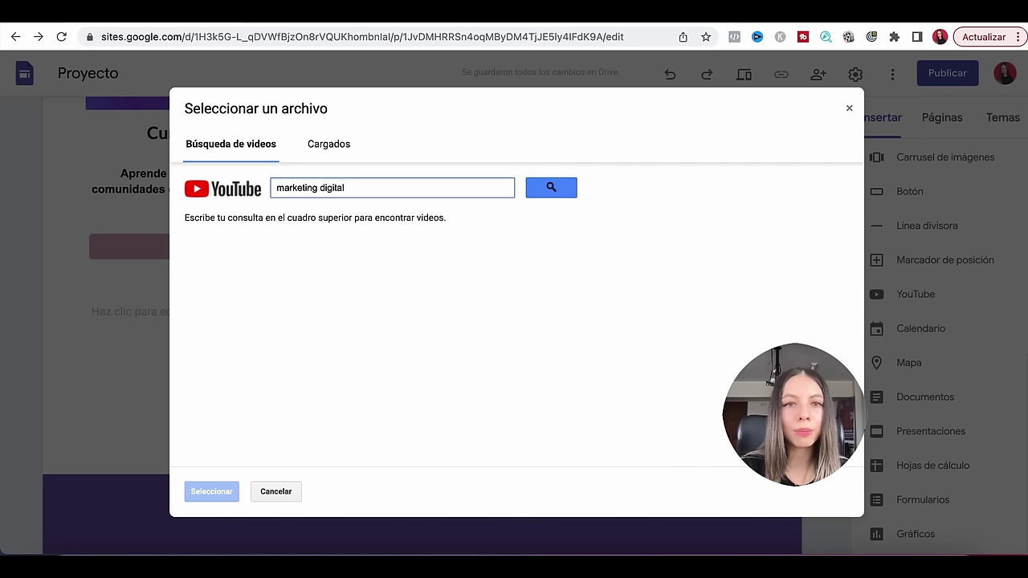
{"action": "key", "text": "Return"}
{"action": "left_click", "coordinate": [220, 266]}
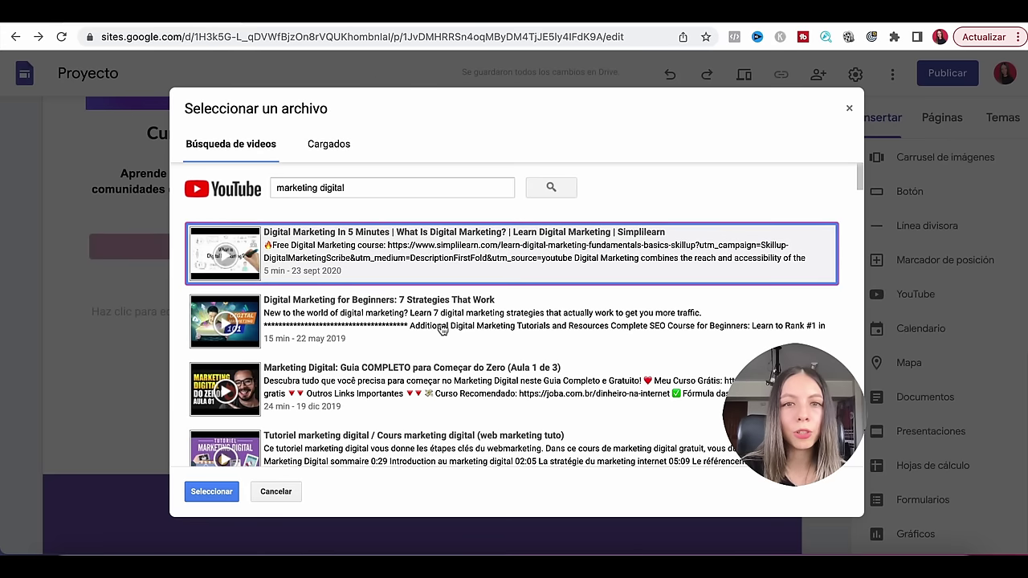
{"action": "left_click", "coordinate": [202, 495]}
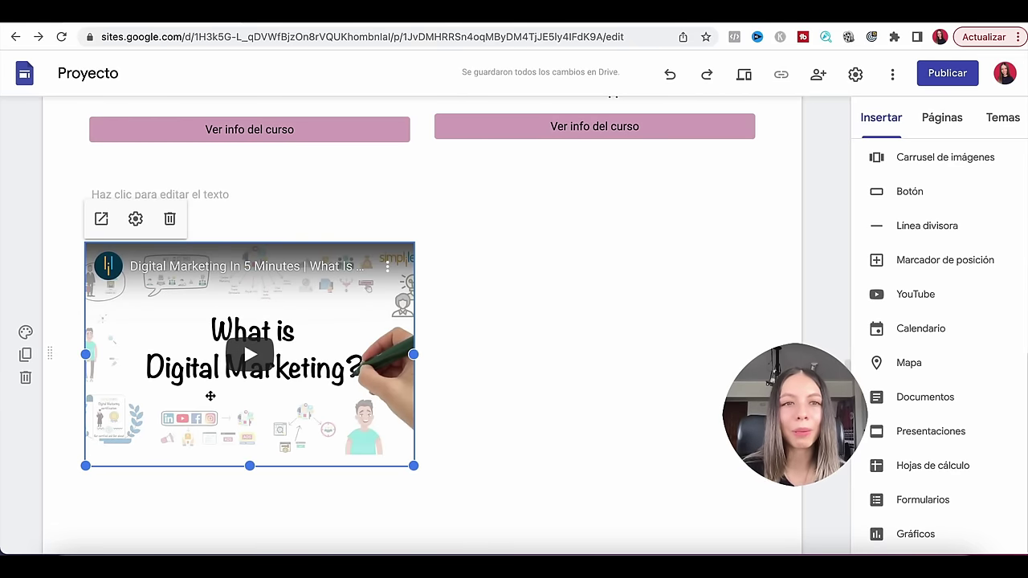
{"action": "left_click", "coordinate": [170, 218]}
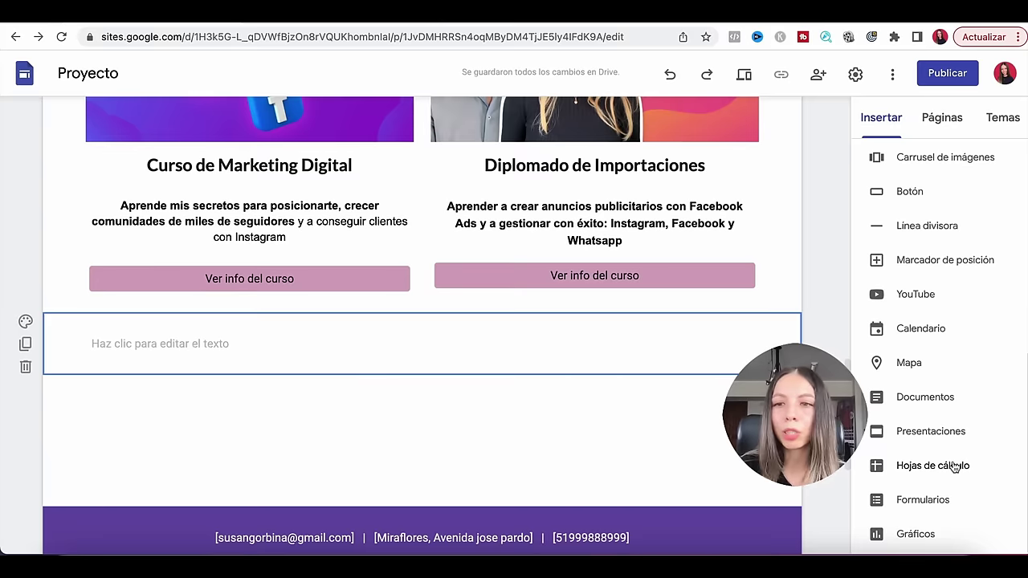
Delete the empty text box below the course cards
{"action": "scroll", "coordinate": [952, 465], "scroll_direction": "up", "scroll_amount": 2}
{"action": "left_click", "coordinate": [418, 455]}
{"action": "scroll", "coordinate": [417, 455], "scroll_direction": "down", "scroll_amount": 3}
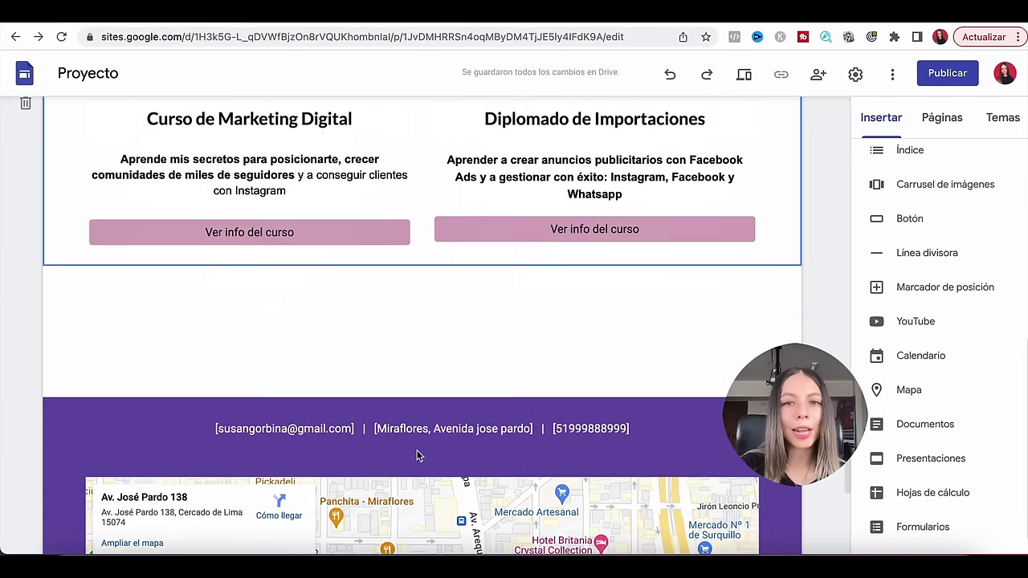
{"action": "scroll", "coordinate": [418, 455], "scroll_direction": "up", "scroll_amount": 8}
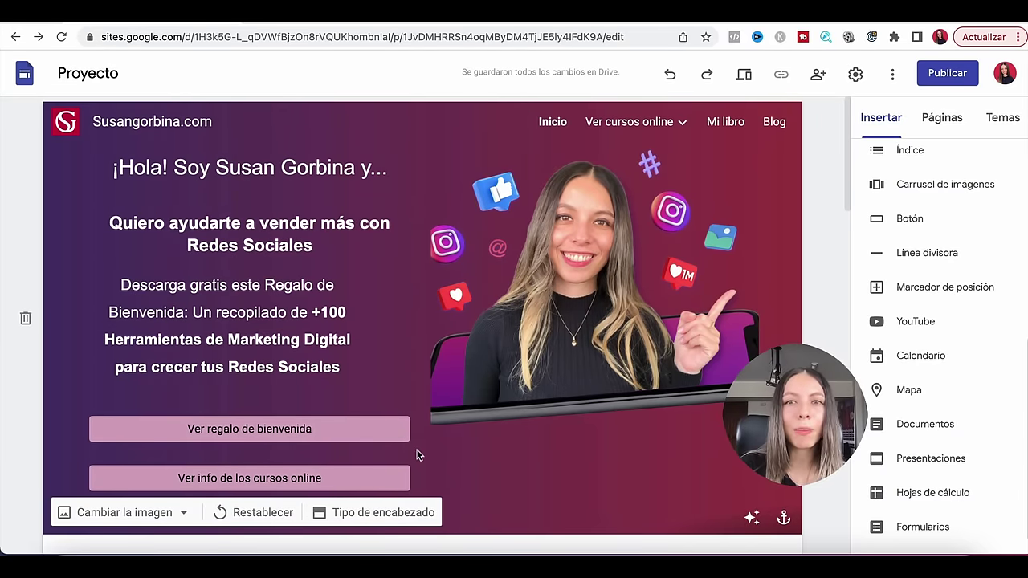
Open the Curso de Marketing Digital subpage and preview the site
{"action": "mouse_move", "coordinate": [675, 133]}
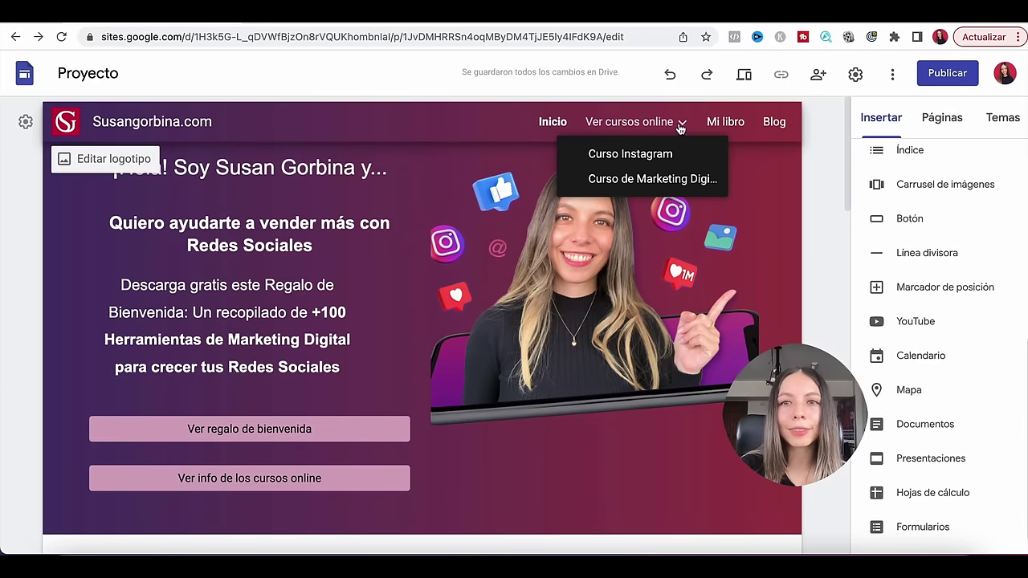
{"action": "left_click", "coordinate": [641, 153]}
{"action": "left_click", "coordinate": [652, 178]}
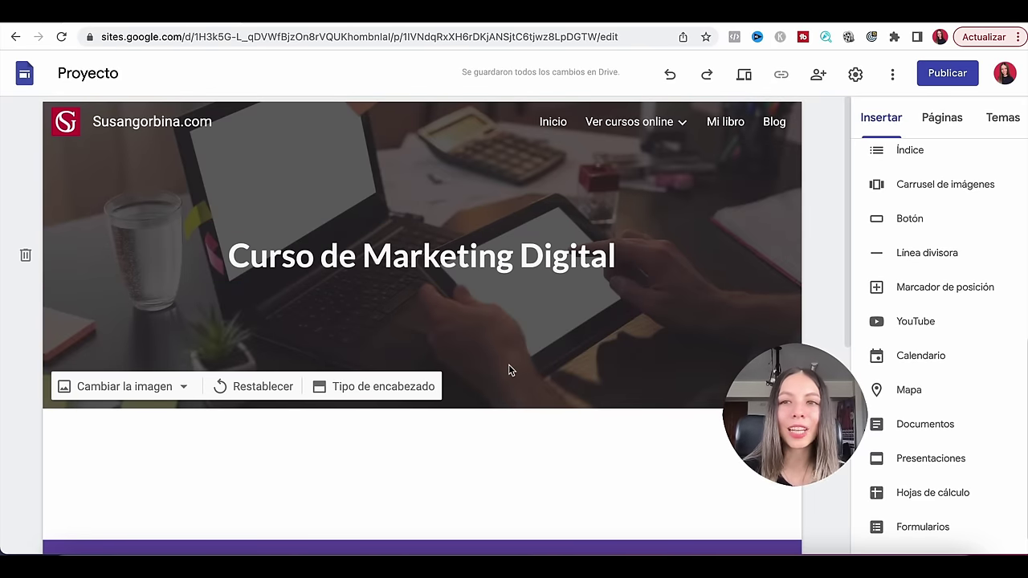
{"action": "scroll", "coordinate": [856, 361], "scroll_direction": "up", "scroll_amount": 5}
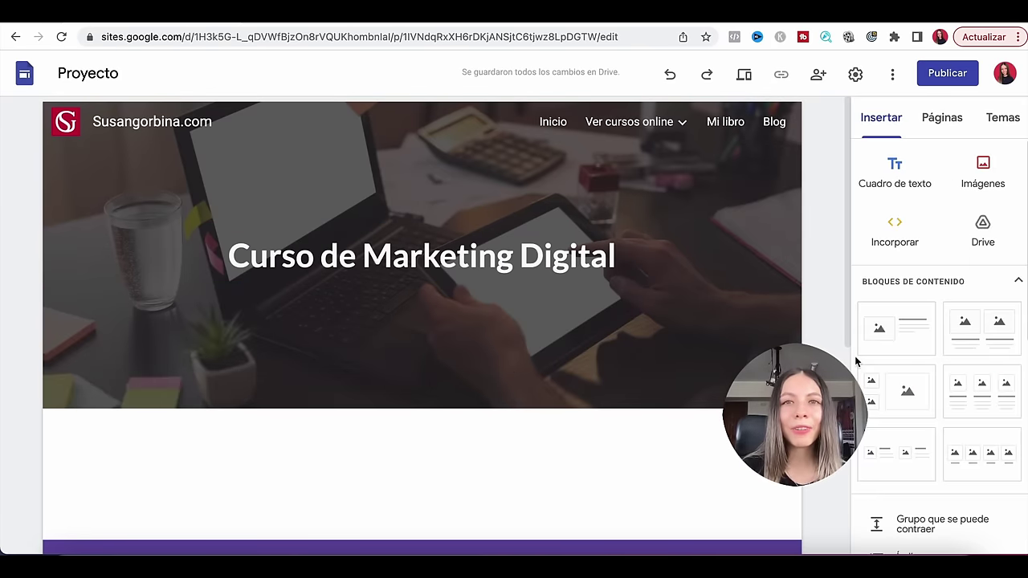
{"action": "left_click", "coordinate": [745, 79]}
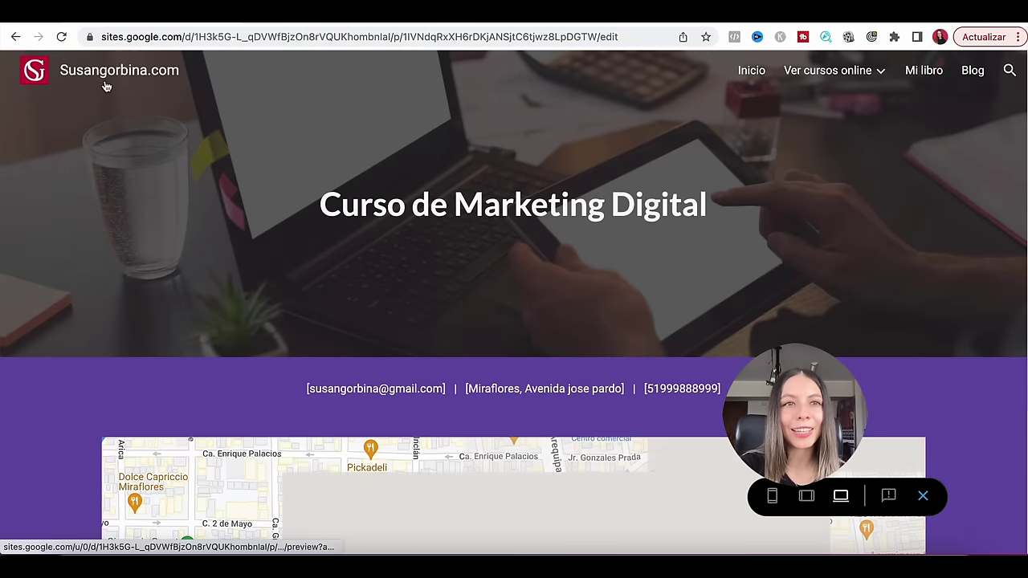
In preview, return to the home page and test the welcome gift and course info links
{"action": "left_click", "coordinate": [105, 85]}
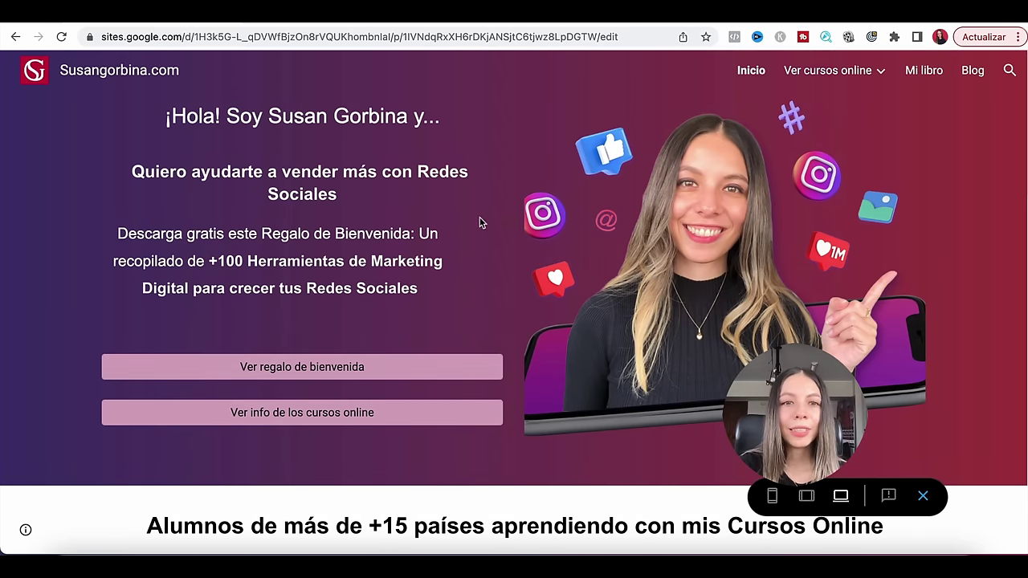
{"action": "left_click", "coordinate": [306, 371]}
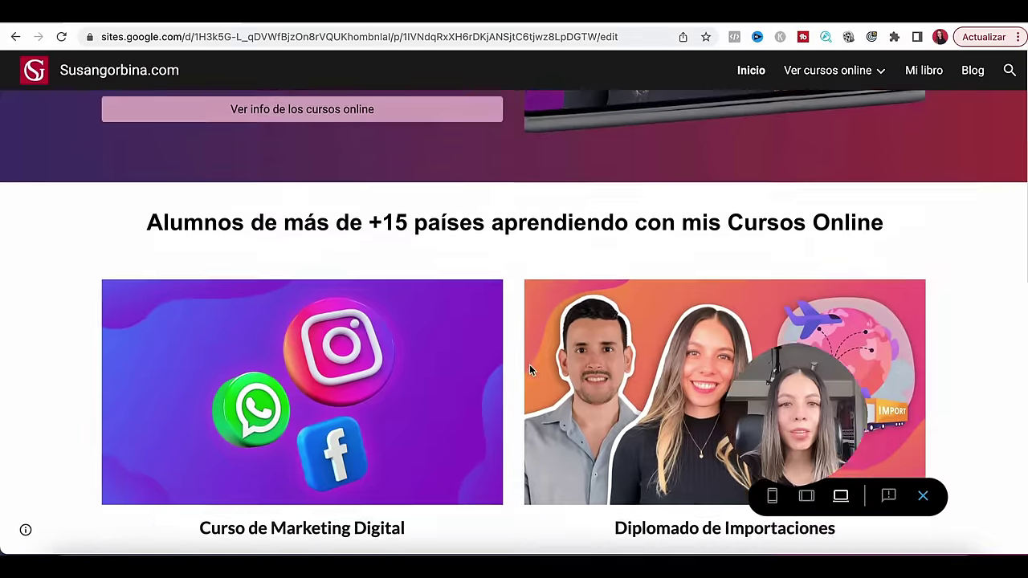
{"action": "scroll", "coordinate": [529, 365], "scroll_direction": "down", "scroll_amount": 5}
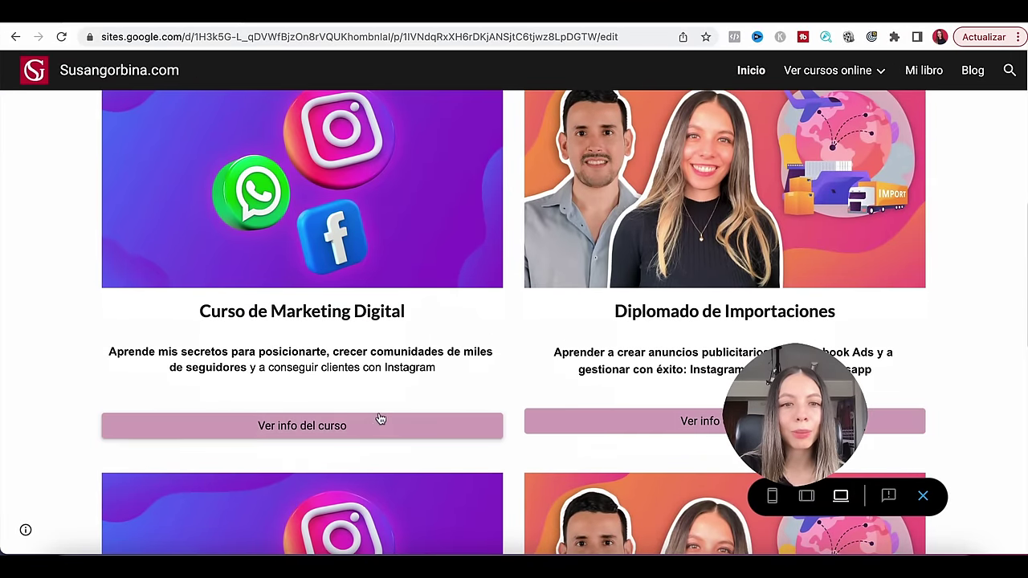
{"action": "left_click", "coordinate": [288, 427]}
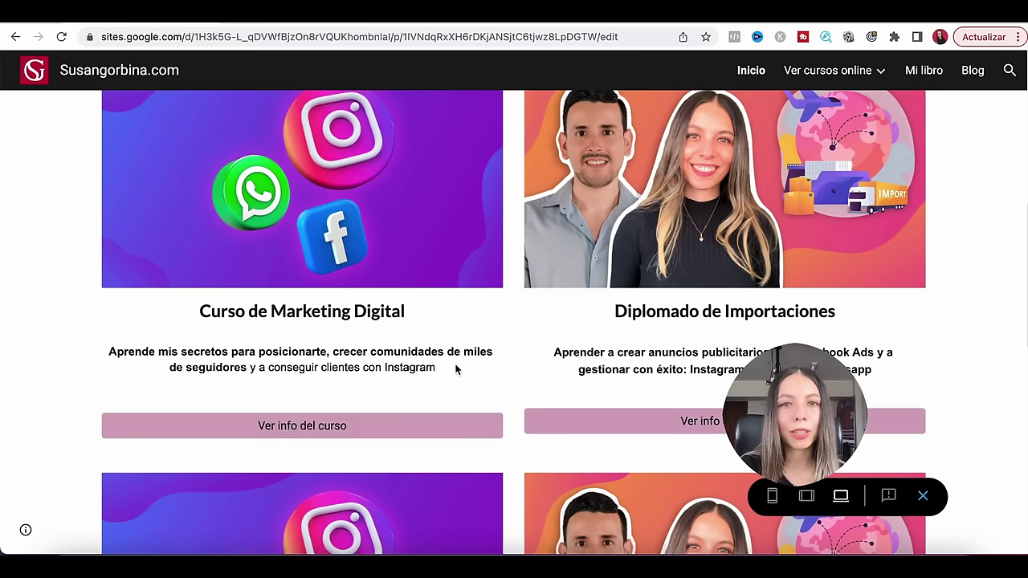
{"action": "scroll", "coordinate": [482, 394], "scroll_direction": "up", "scroll_amount": 3}
{"action": "scroll", "coordinate": [504, 426], "scroll_direction": "down", "scroll_amount": 1}
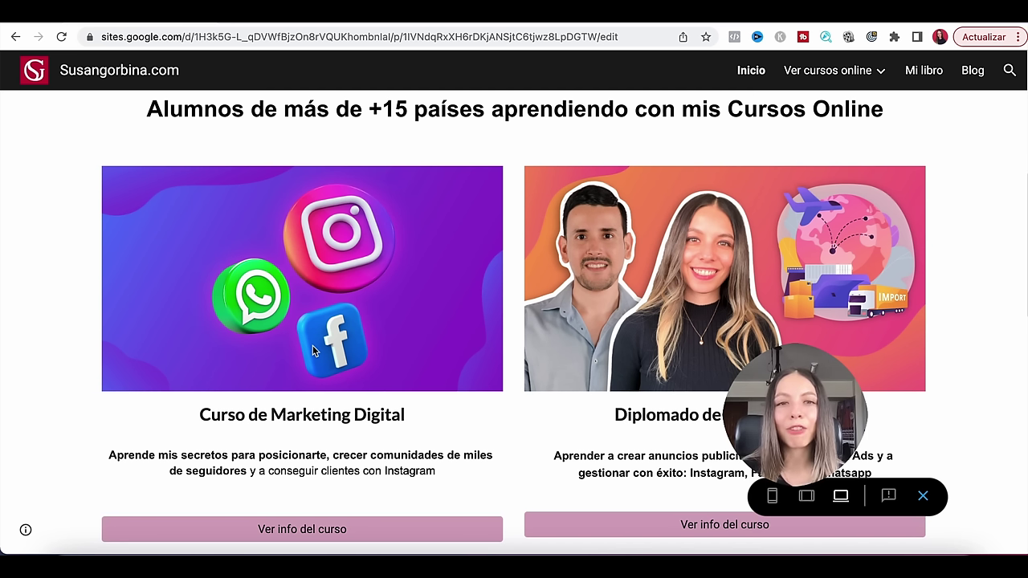
{"action": "scroll", "coordinate": [312, 345], "scroll_direction": "down", "scroll_amount": 5}
{"action": "scroll", "coordinate": [514, 214], "scroll_direction": "up", "scroll_amount": 5}
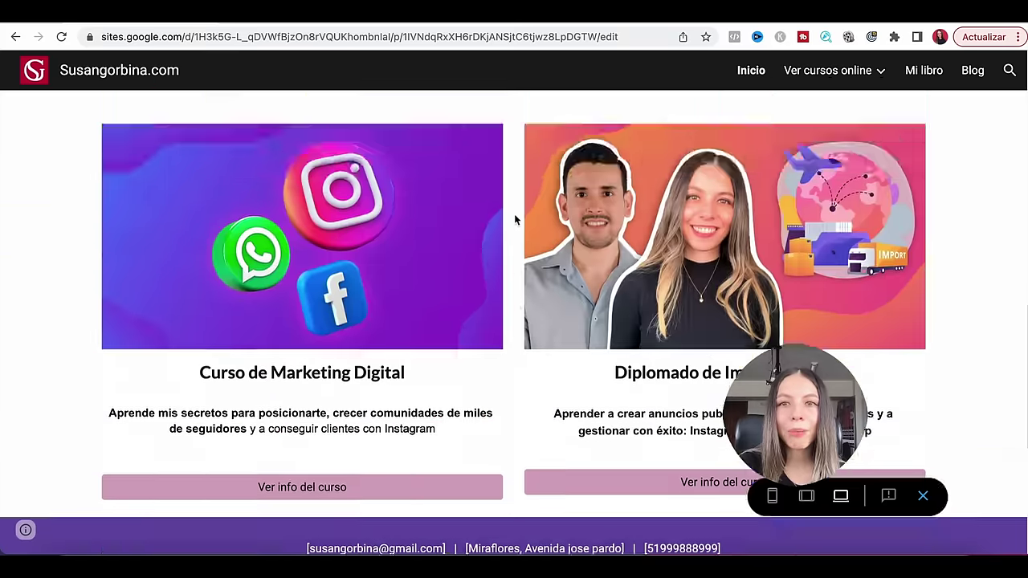
{"action": "scroll", "coordinate": [514, 214], "scroll_direction": "up", "scroll_amount": 5}
Visit the Curso Instagram page, then exit the preview
{"action": "mouse_move", "coordinate": [855, 80]}
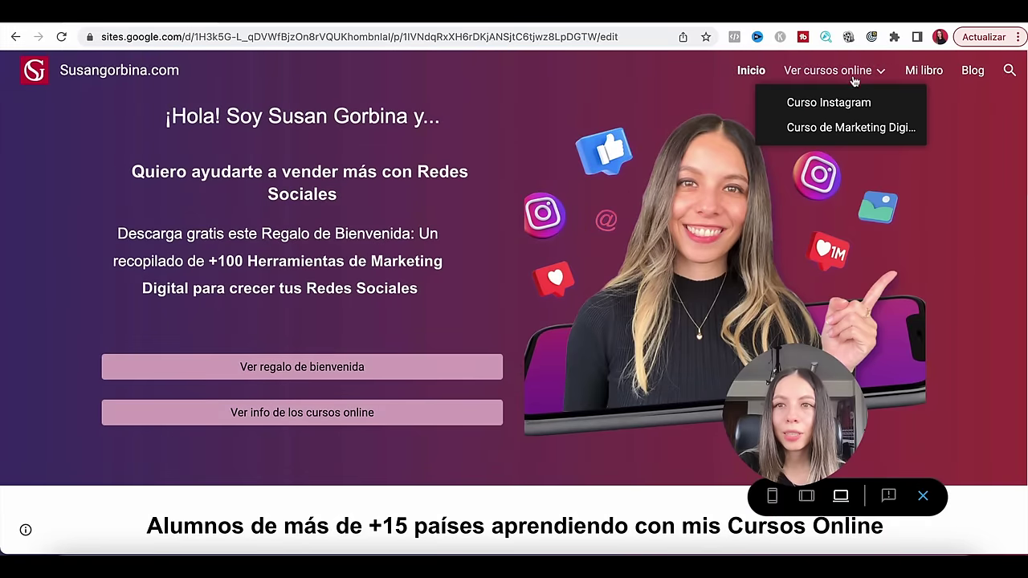
{"action": "left_click", "coordinate": [844, 103]}
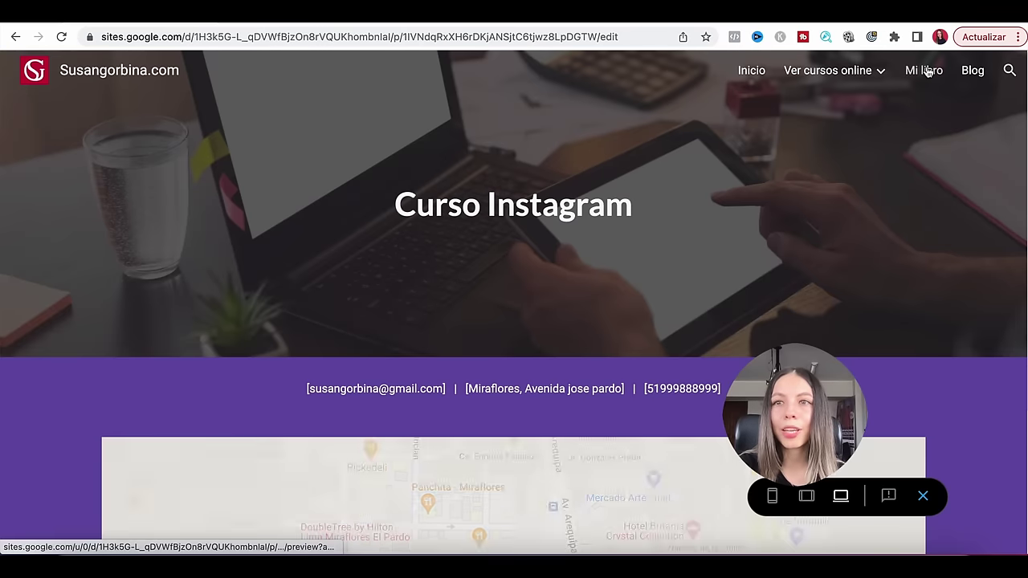
{"action": "left_click", "coordinate": [923, 71]}
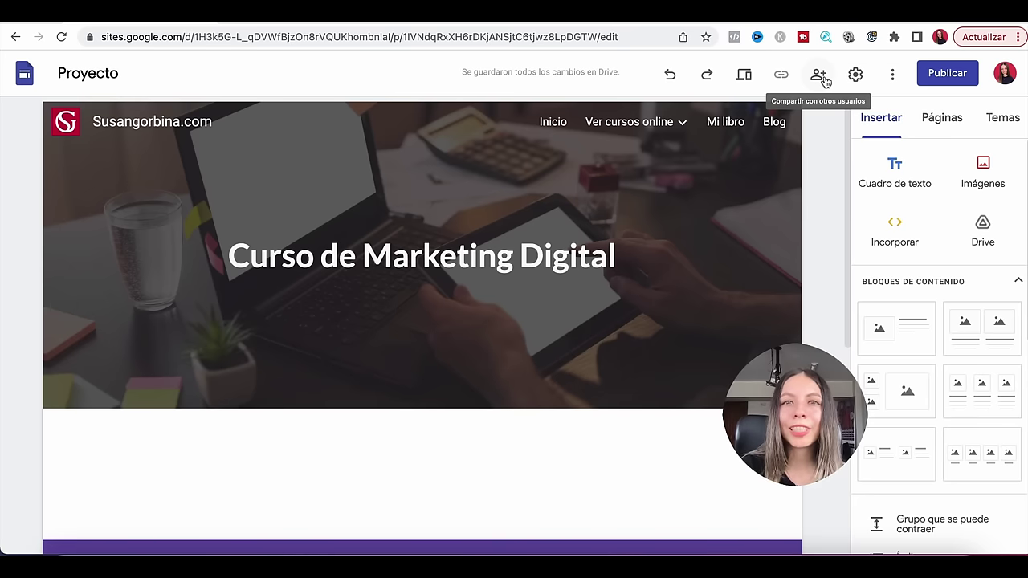
{"action": "left_click", "coordinate": [820, 74]}
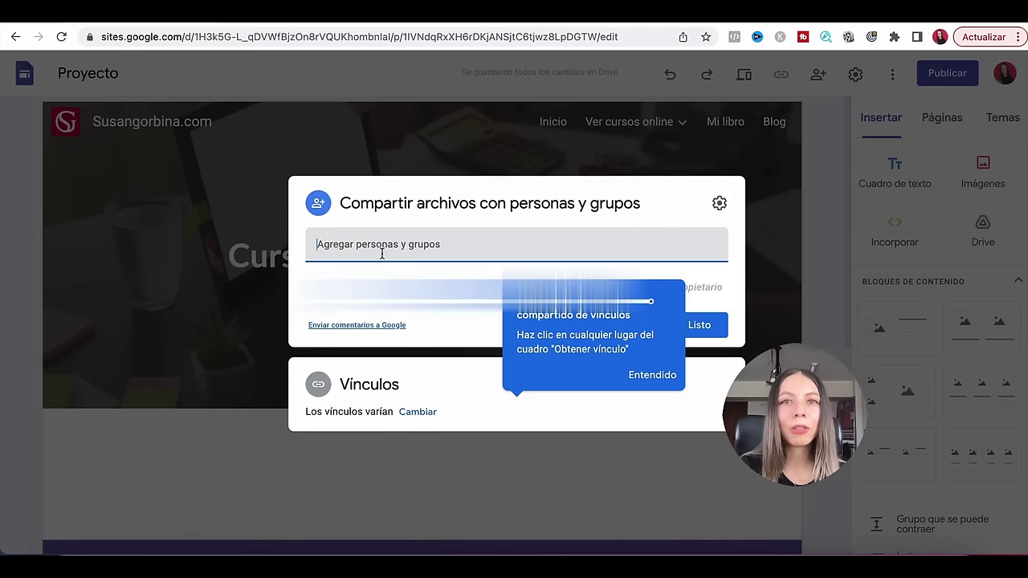
{"action": "left_click", "coordinate": [652, 374]}
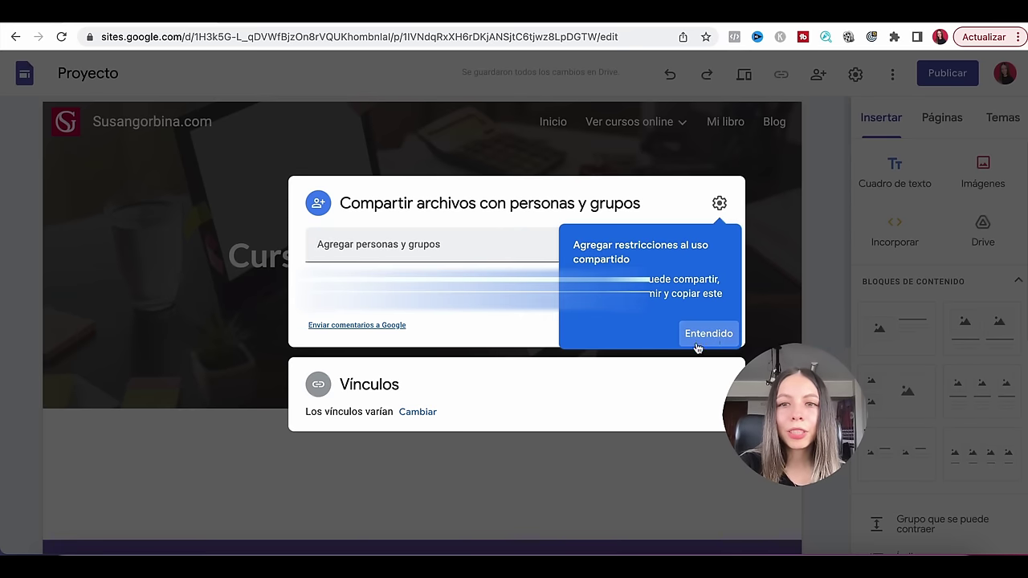
{"action": "left_click", "coordinate": [710, 333]}
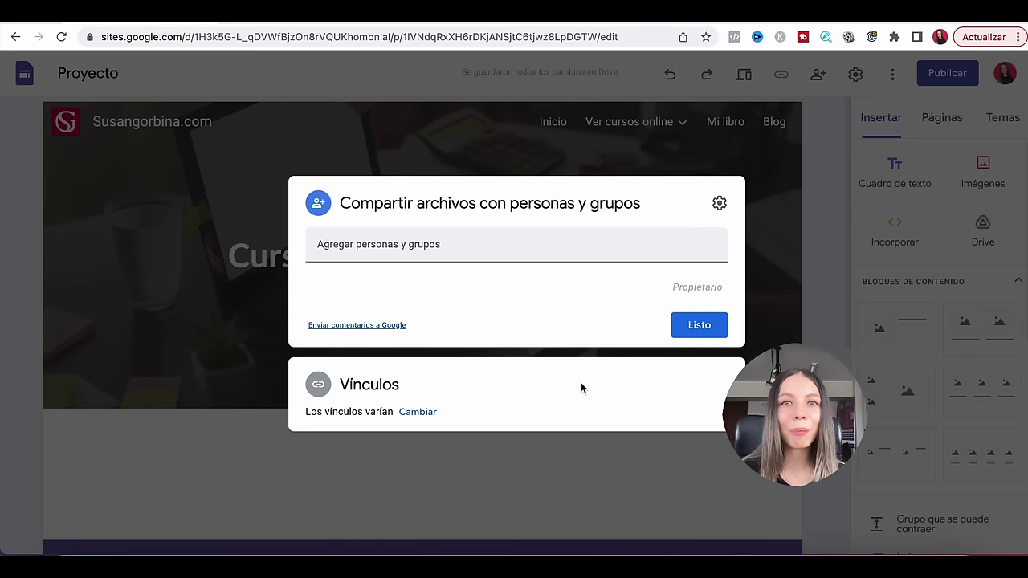
{"action": "key", "text": "Escape"}
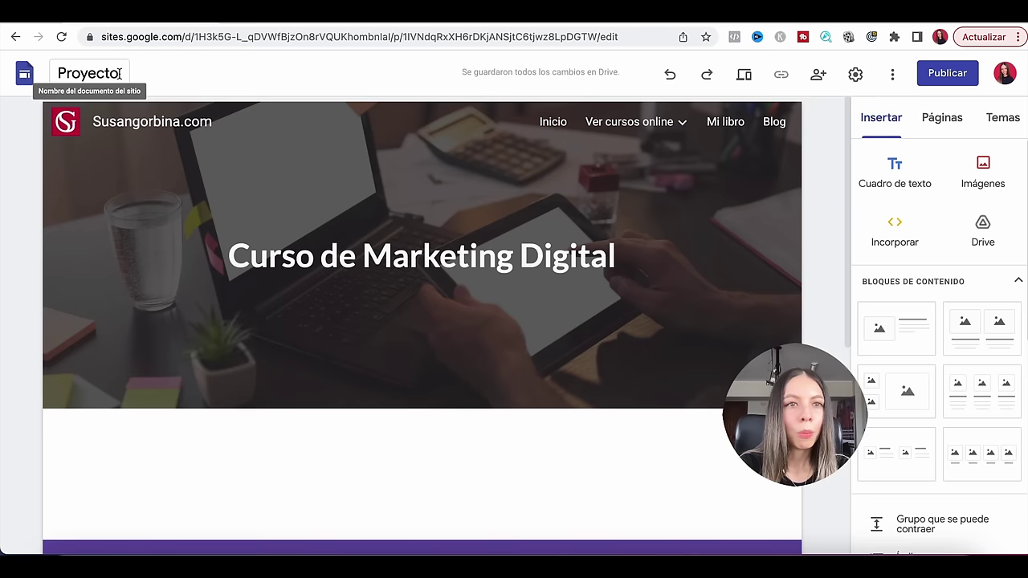
Rename the site from Proyecto to Susangorbina.com
{"action": "left_click", "coordinate": [121, 75]}
{"action": "double_click", "coordinate": [121, 77]}
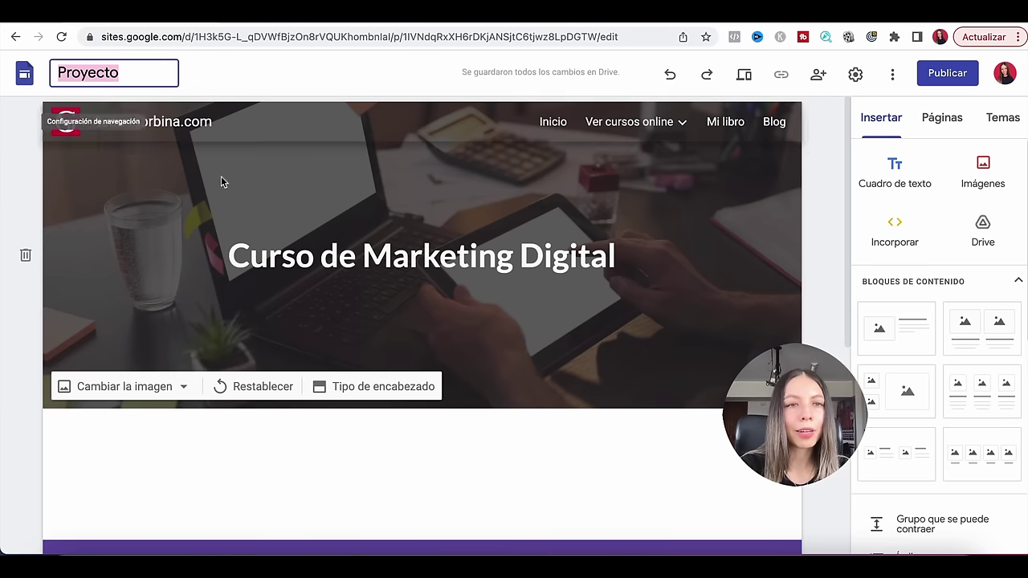
{"action": "type", "text": "Susangorbina.com"}
{"action": "key", "text": "Return"}
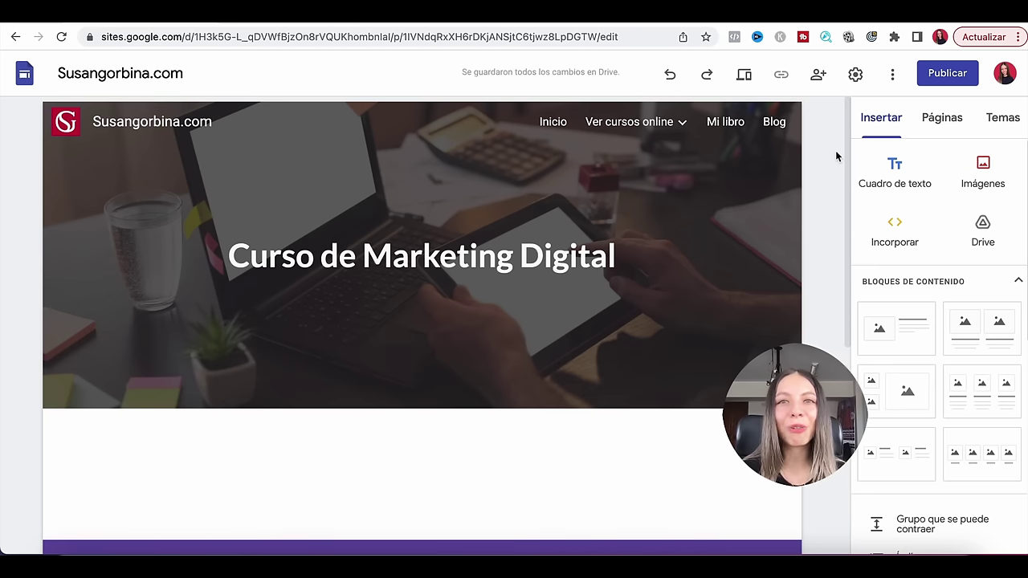
Publish the site at the address susangorbinacom, leaving it visible to search engines
{"action": "left_click", "coordinate": [945, 74]}
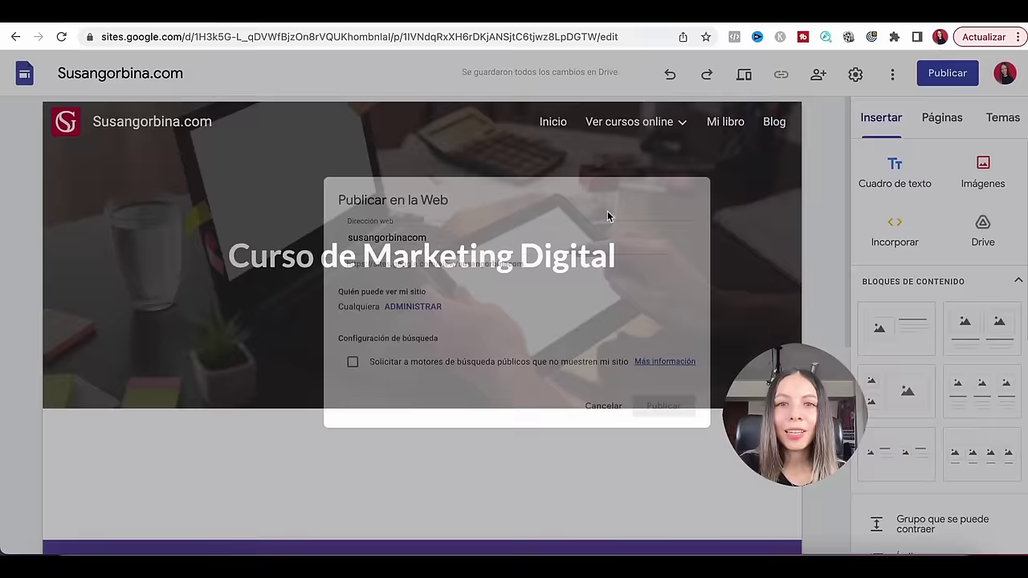
{"action": "double_click", "coordinate": [325, 200]}
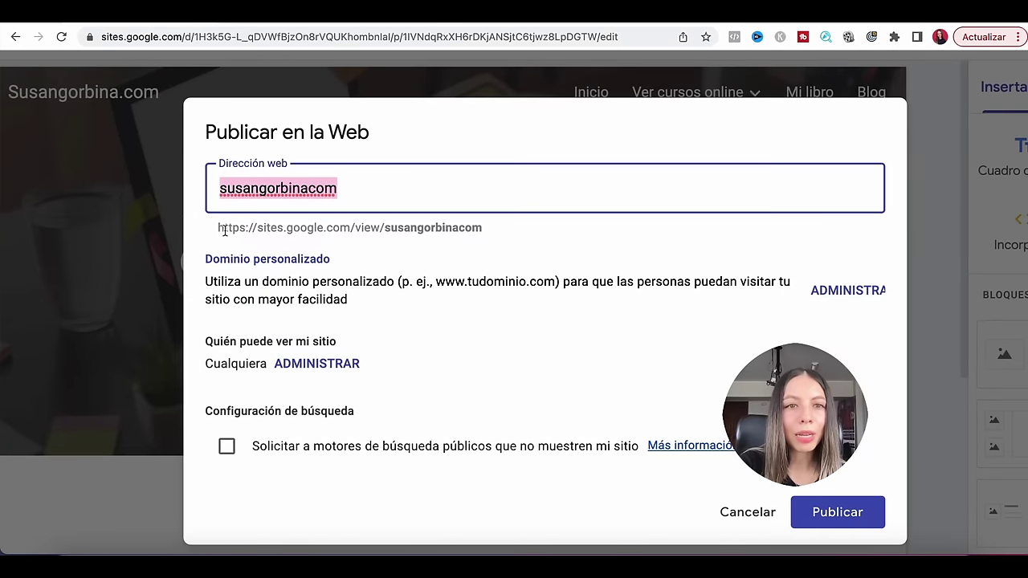
{"action": "left_click_drag", "start_coordinate": [219, 228], "coordinate": [482, 228]}
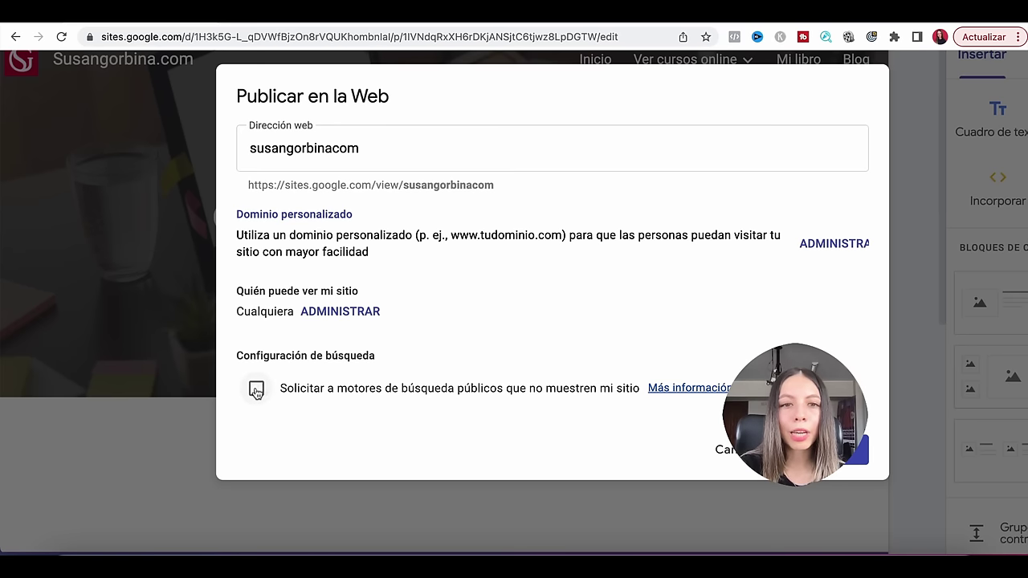
{"action": "left_click", "coordinate": [256, 391]}
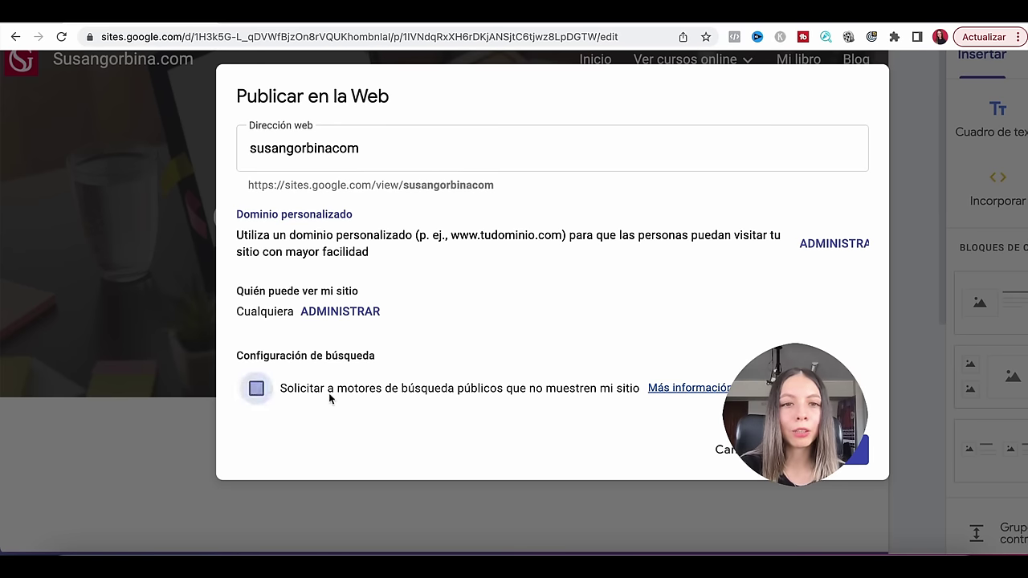
{"action": "left_click_drag", "start_coordinate": [324, 390], "coordinate": [501, 391]}
{"action": "left_click", "coordinate": [275, 391]}
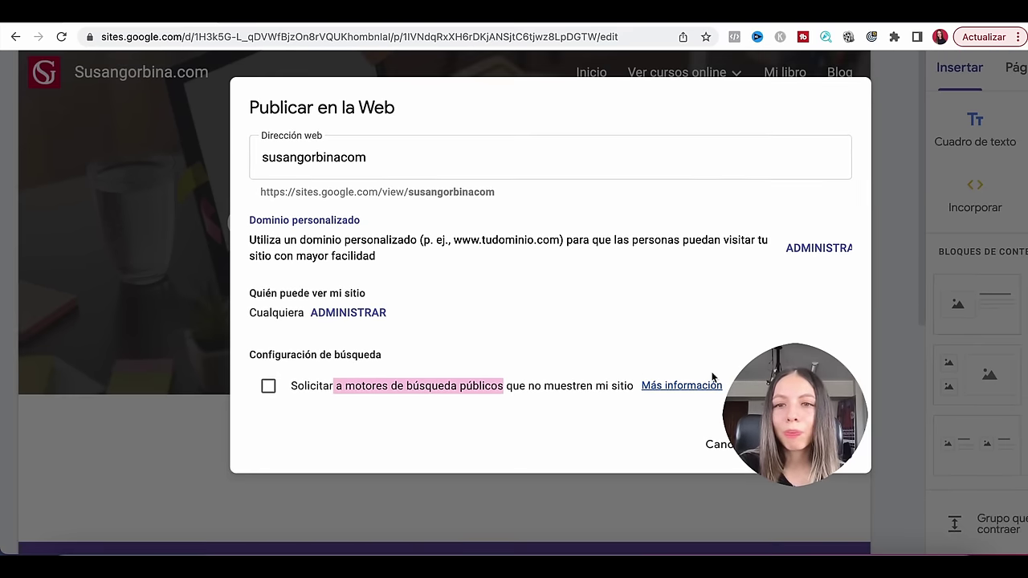
{"action": "left_click", "coordinate": [843, 449]}
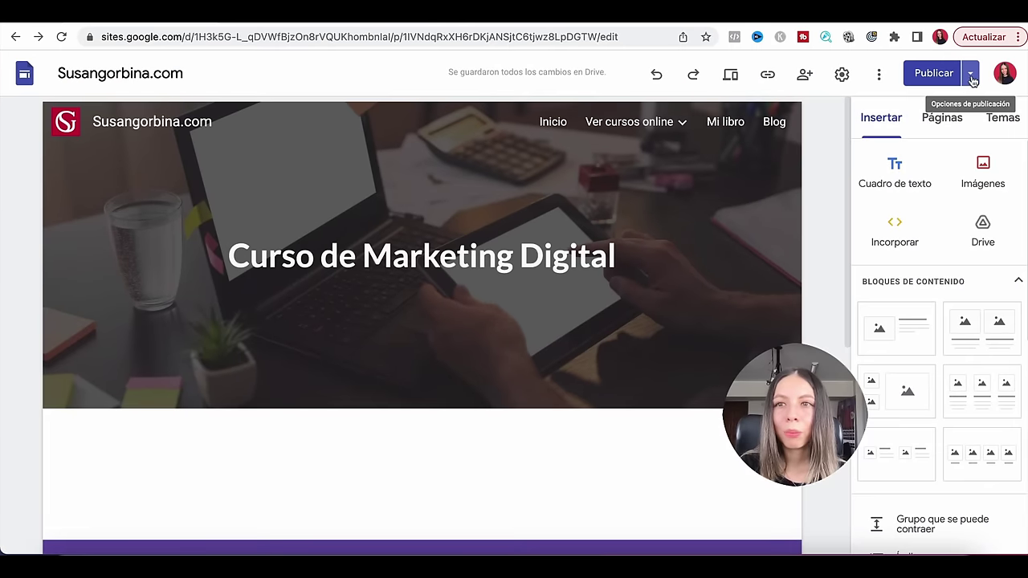
View the published site, then load it in a Chrome incognito window
{"action": "left_click", "coordinate": [971, 73]}
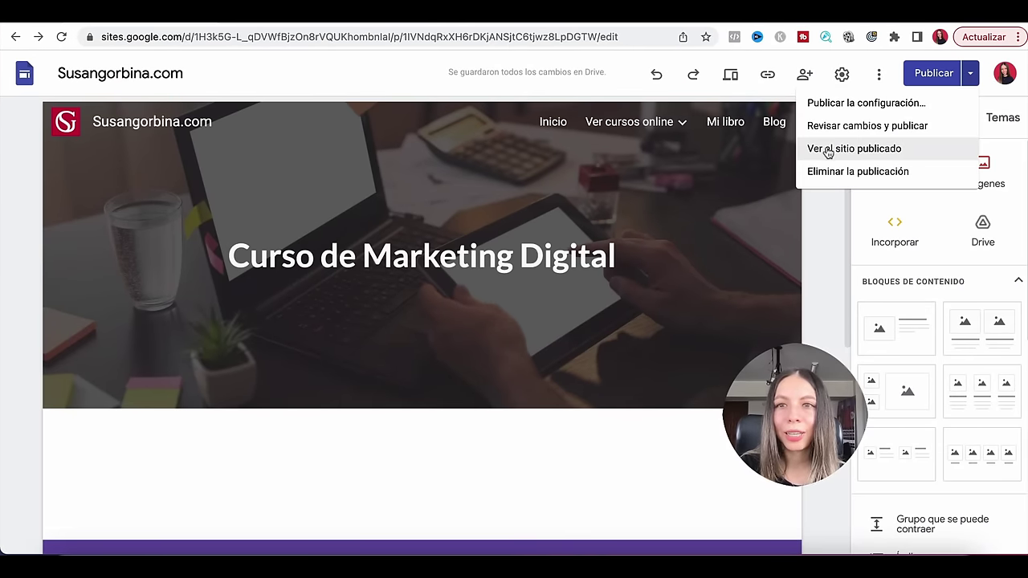
{"action": "left_click", "coordinate": [827, 150]}
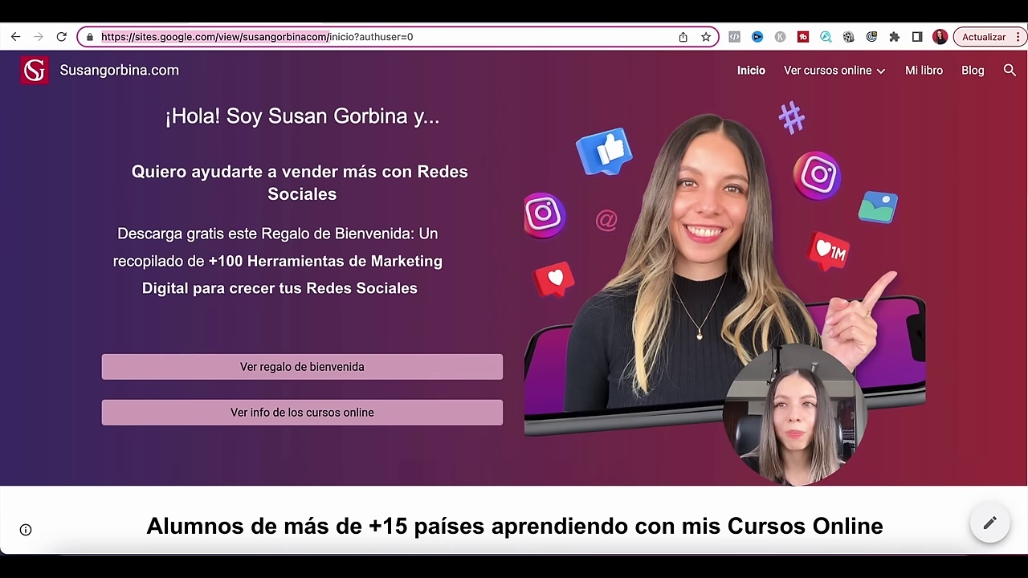
{"action": "left_click", "coordinate": [1017, 38]}
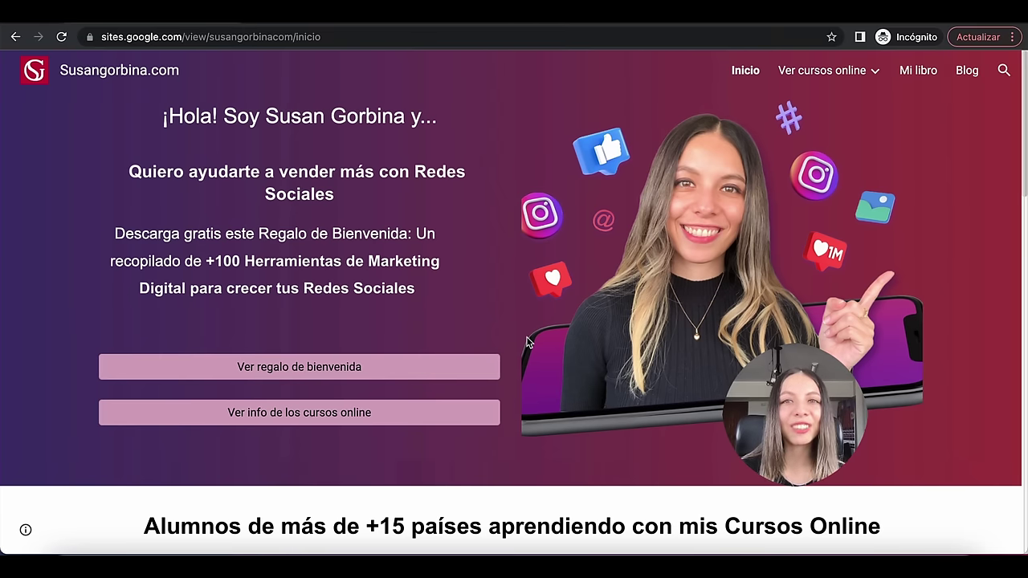